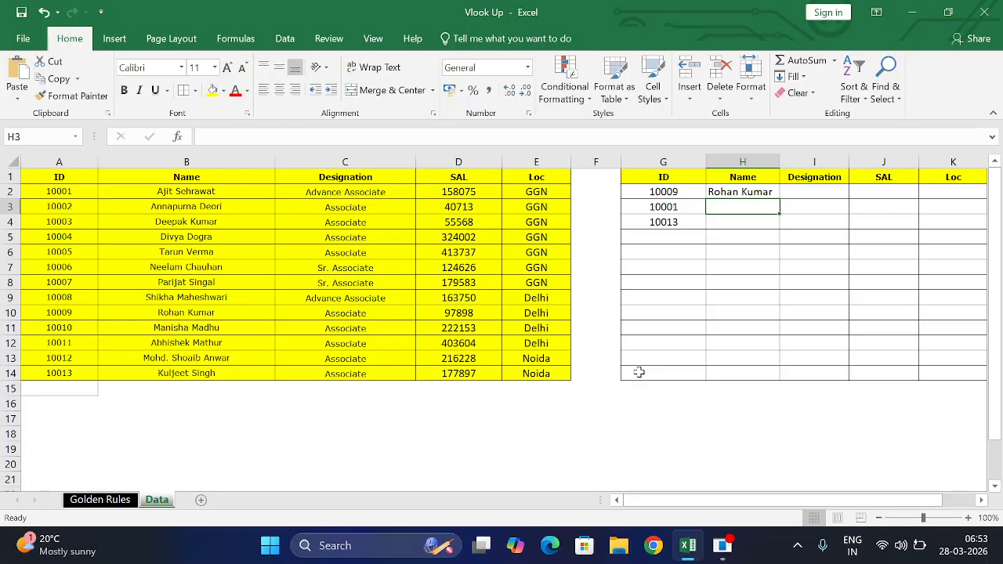
Step: Clear the lookup result in cell H2 and select the source table A1:E14
key(Up)
key(Delete)
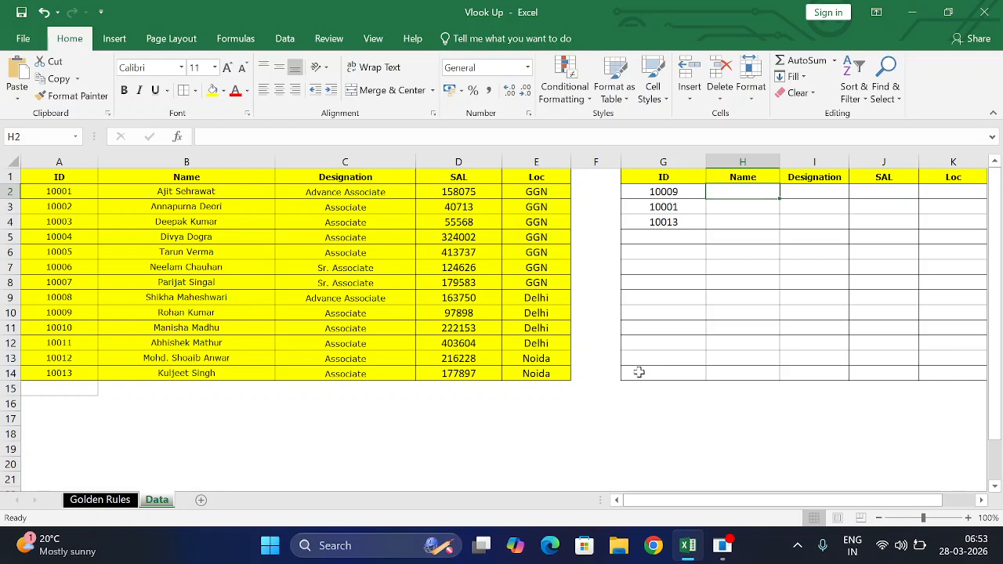
drag(82, 179, 533, 373)
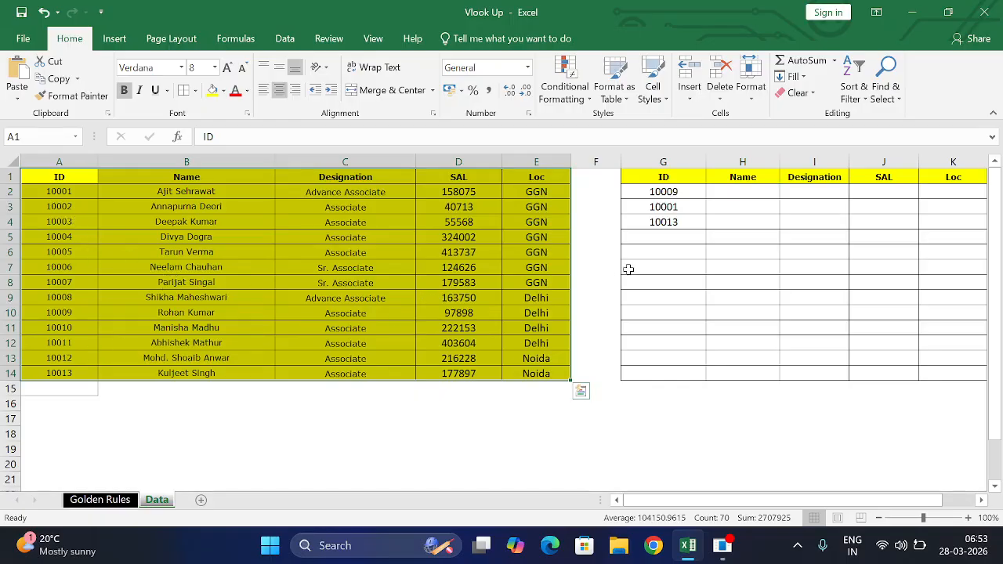
Step: Copy the three IDs in A7:A9 into the lookup table's ID column starting at G5
click(86, 267)
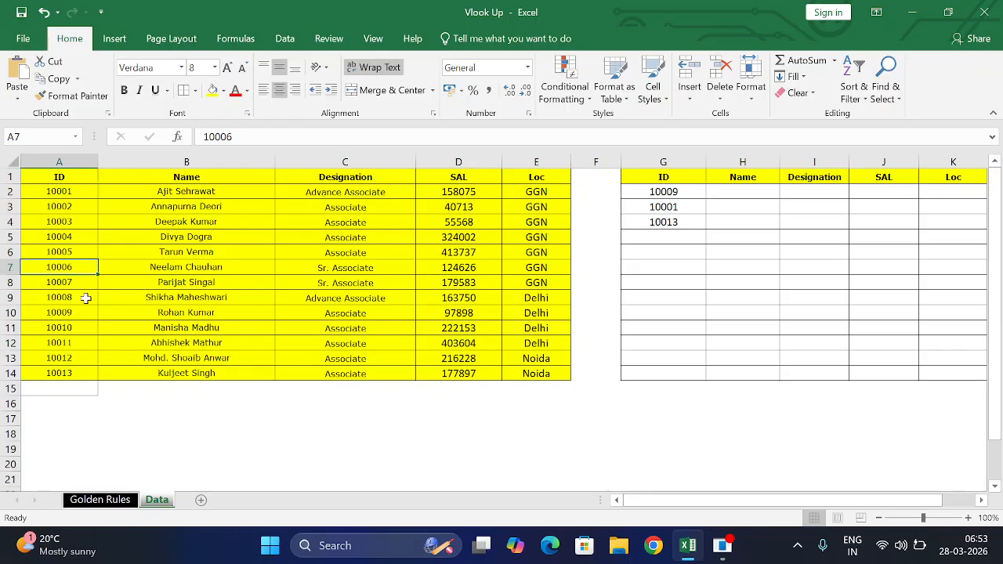
shift+click(86, 298)
key(ctrl+c)
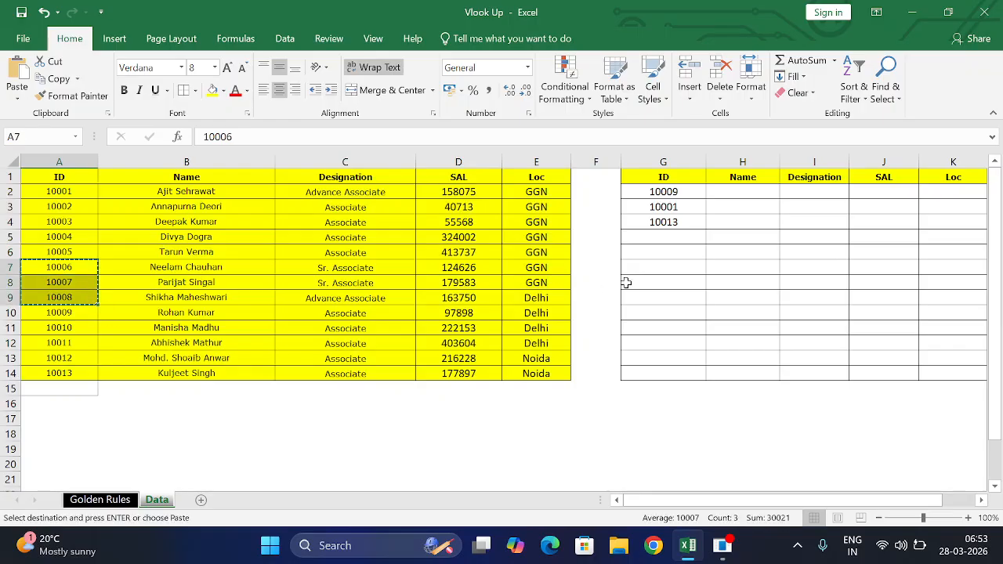
click(653, 237)
key(ctrl+v)
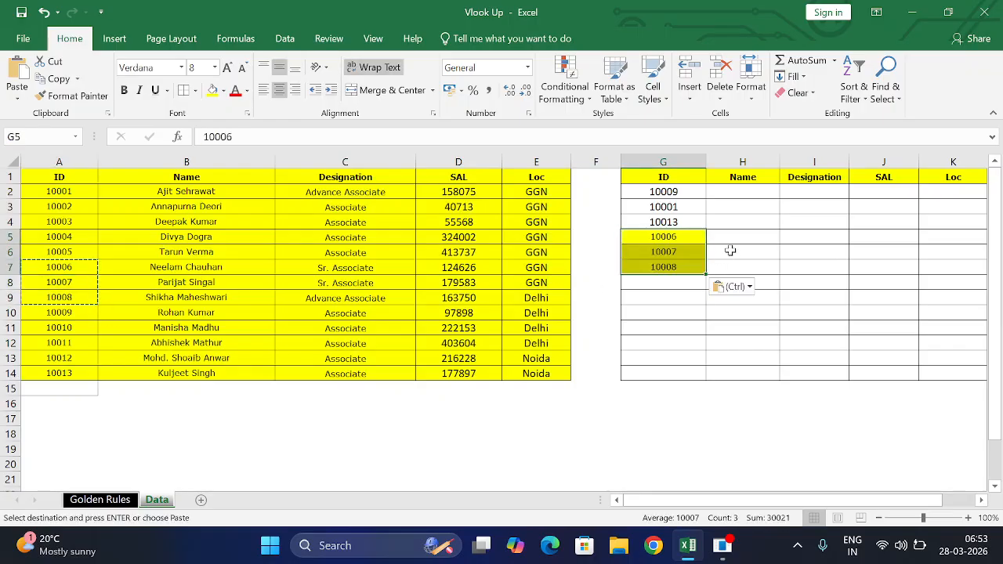
key(ctrl)
key(ctrl)
Step: Apply the formatting of cell G2 to the pasted IDs in G5:G7 with Format Painter
click(674, 191)
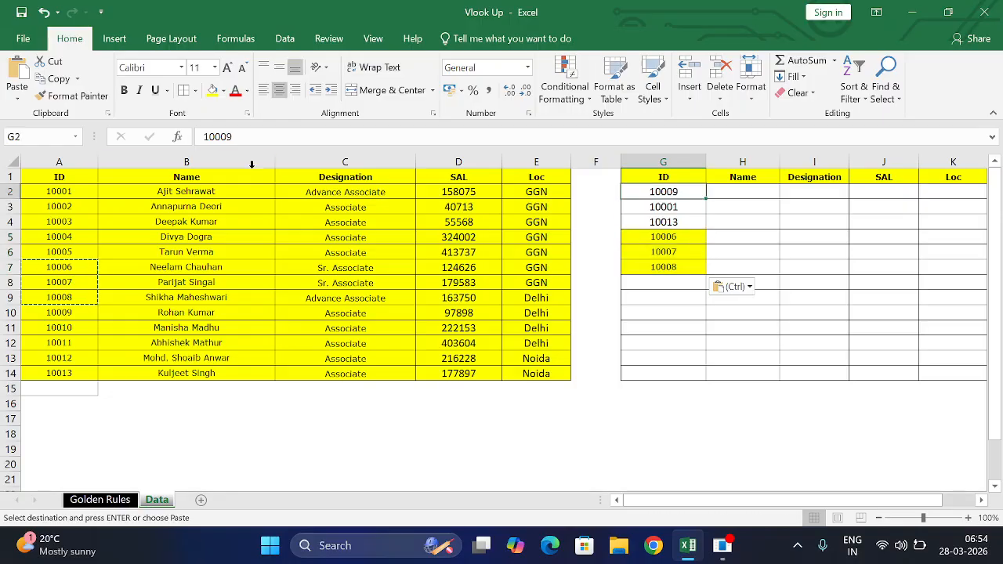
click(72, 95)
drag(654, 239, 667, 270)
click(739, 280)
Step: Begin a VLOOKUP formula in H2 with G2 as the lookup value and columns A:E as the table array
click(738, 192)
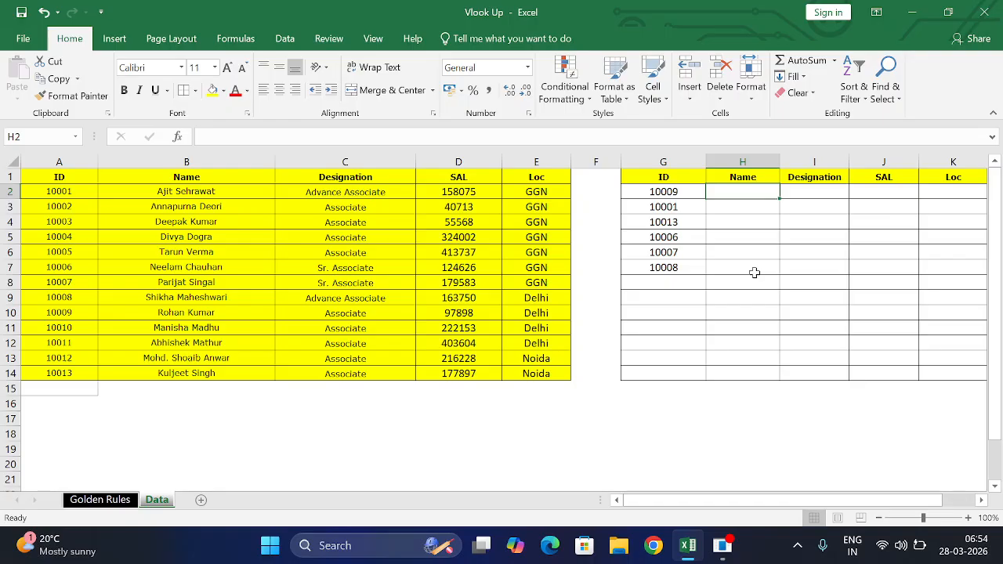
text(=vl)
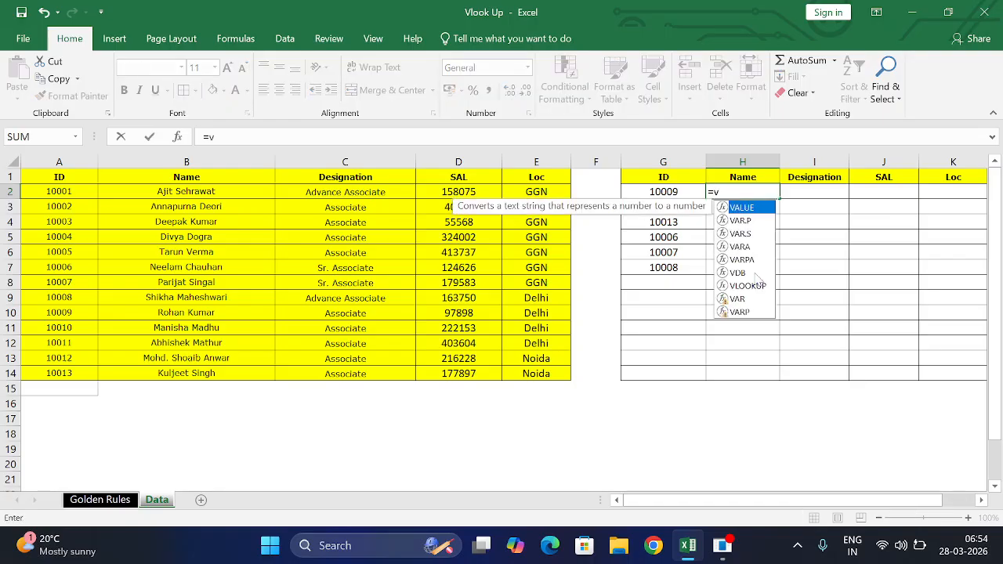
key(Tab)
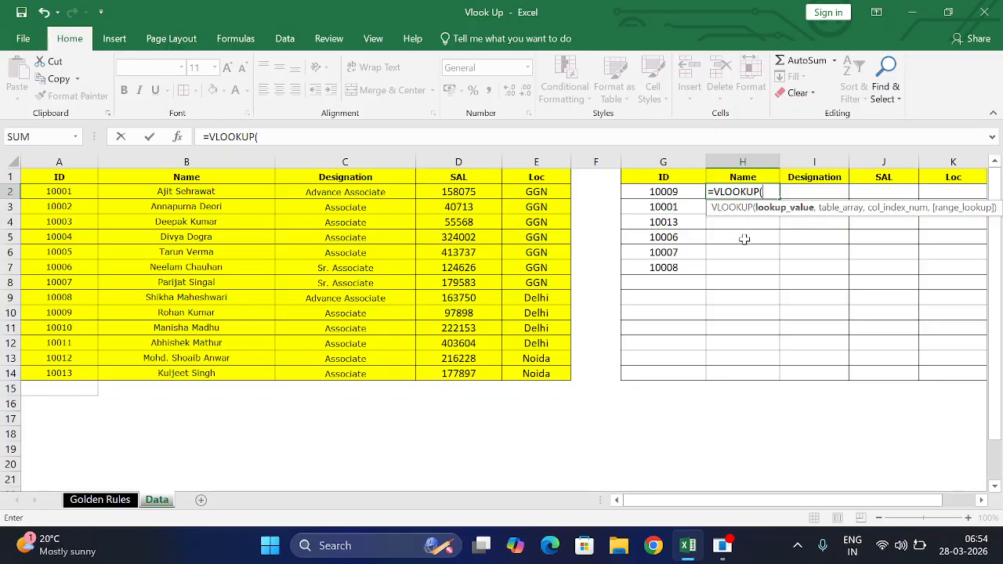
click(667, 192)
text(,)
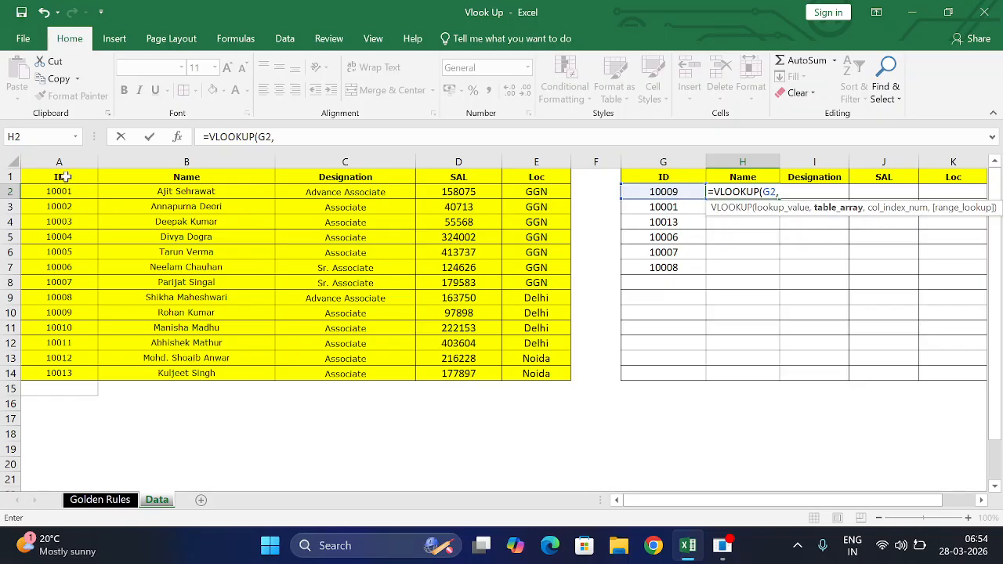
scroll(138, 384, down, 1)
scroll(136, 395, down, 5)
scroll(137, 400, up, 5)
drag(72, 161, 535, 148)
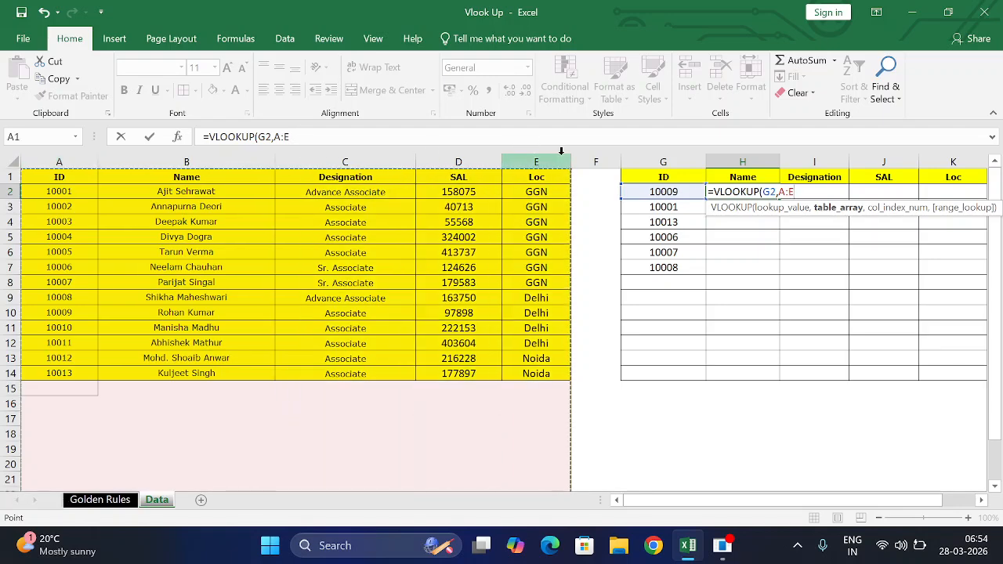
text(,)
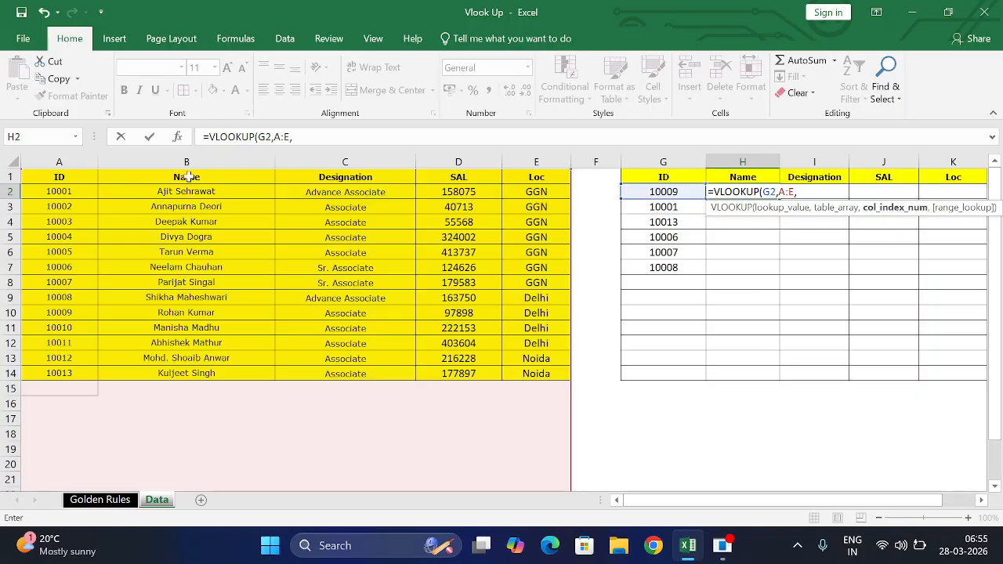
Step: Complete the H2 formula as =VLOOKUP(G2,A:E,2,) with column index 2 and an empty range lookup argument
click(296, 136)
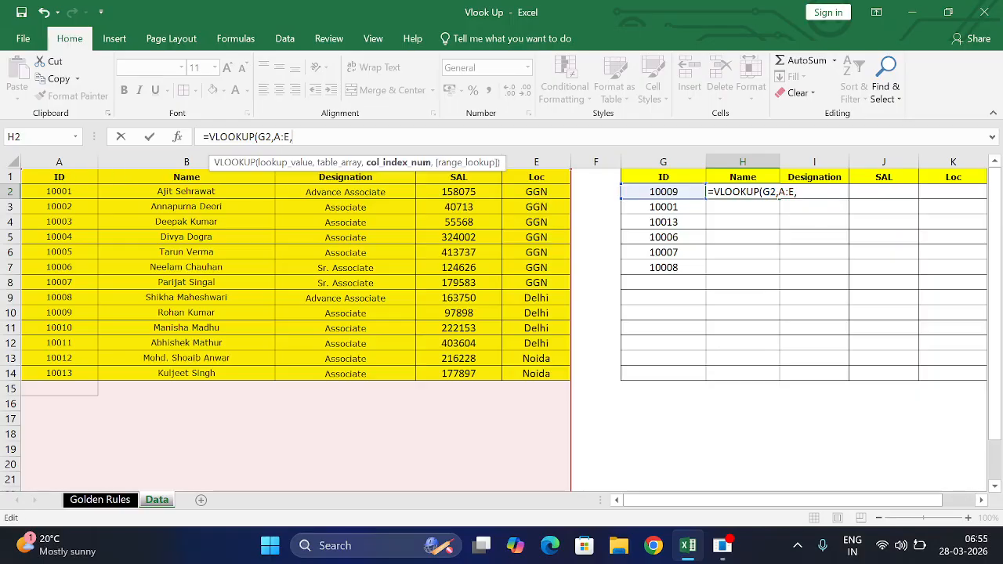
text(,)
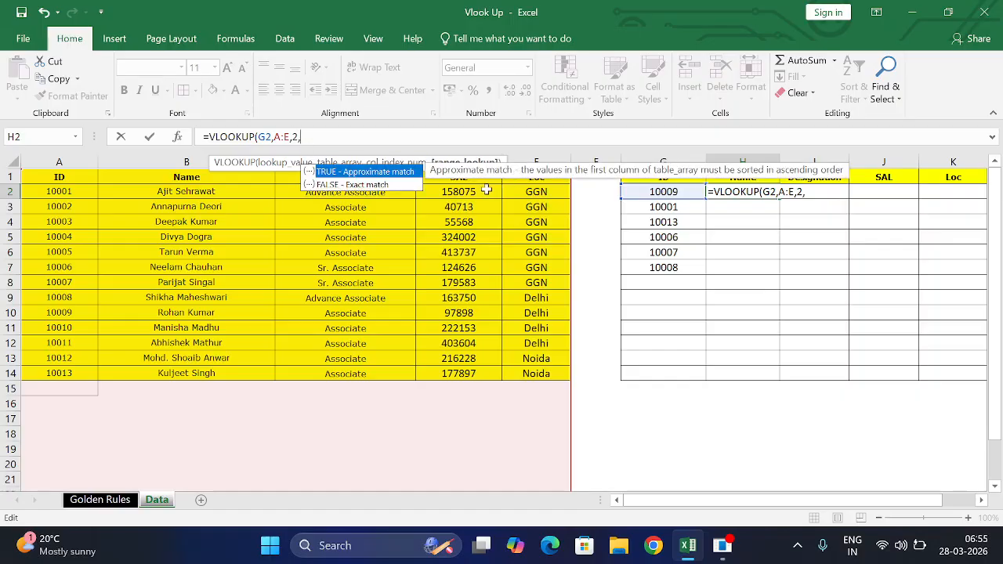
click(370, 185)
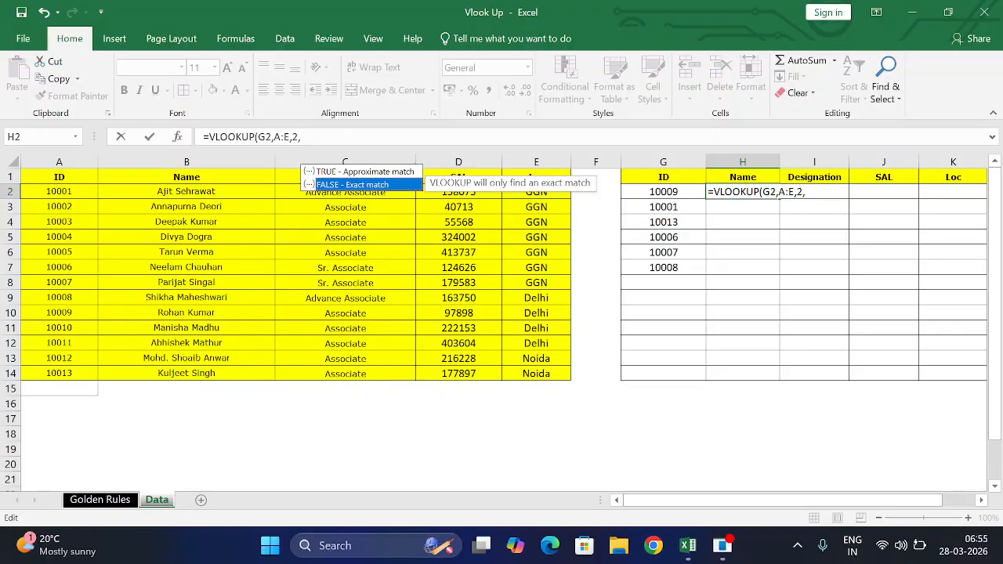
text())
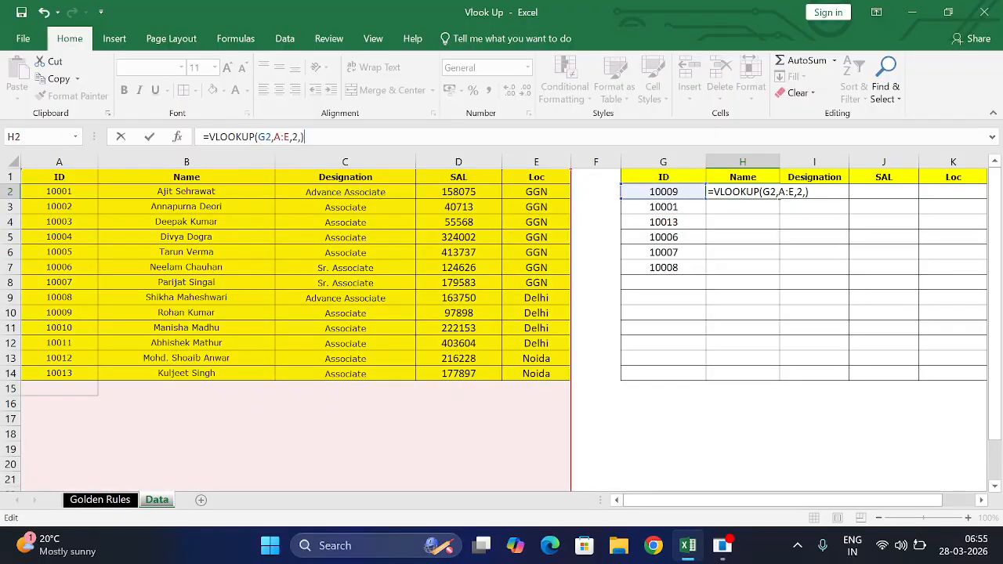
key(Return)
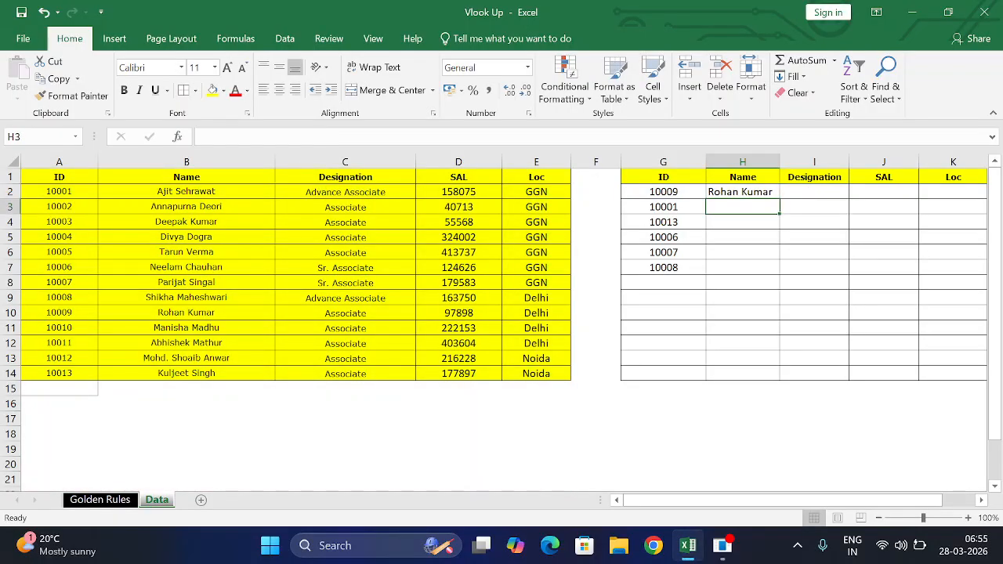
Step: Check the H2 result against the source row with the same ID and fill its formula down to H7
click(677, 192)
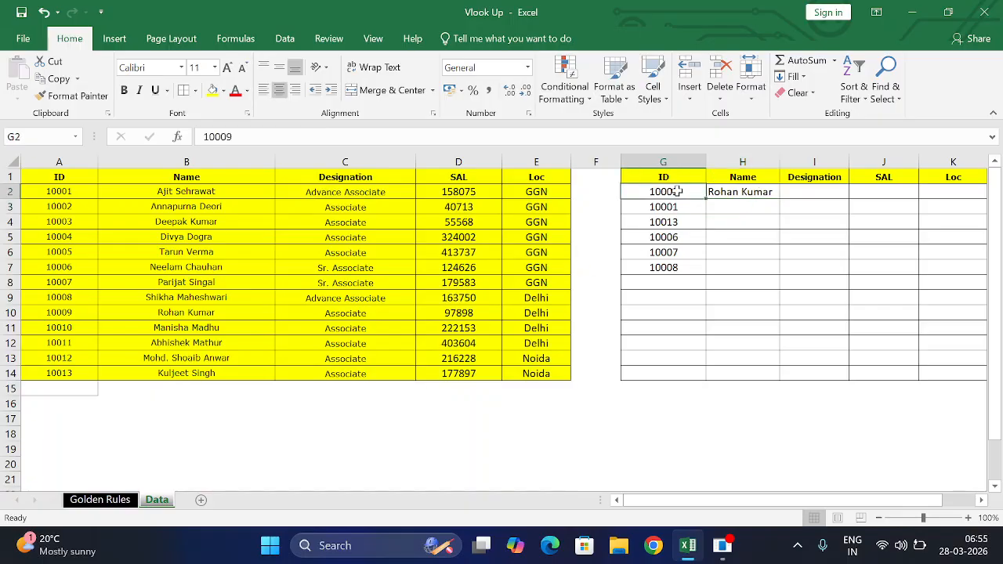
click(158, 313)
click(759, 194)
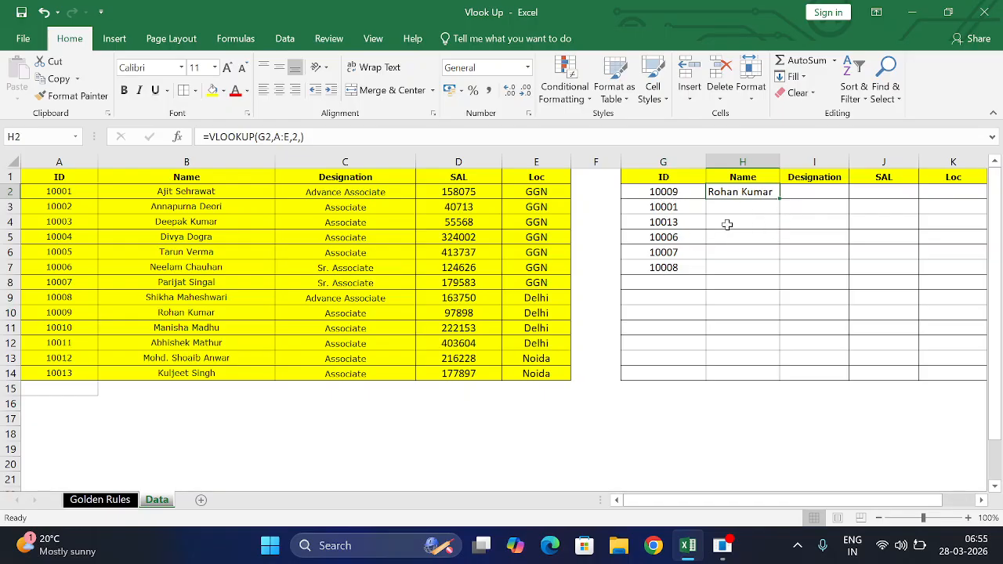
shift+click(741, 268)
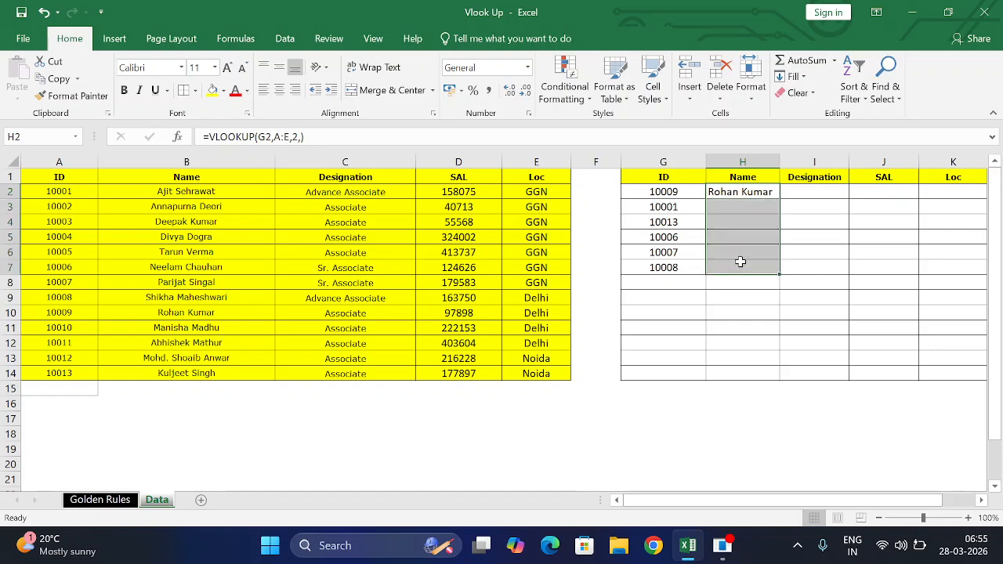
key(ctrl+d)
Step: Clear H3:H7 and refill the Name column by auto-filling the H2 formula down to H7
drag(741, 208, 752, 269)
key(Delete)
click(752, 192)
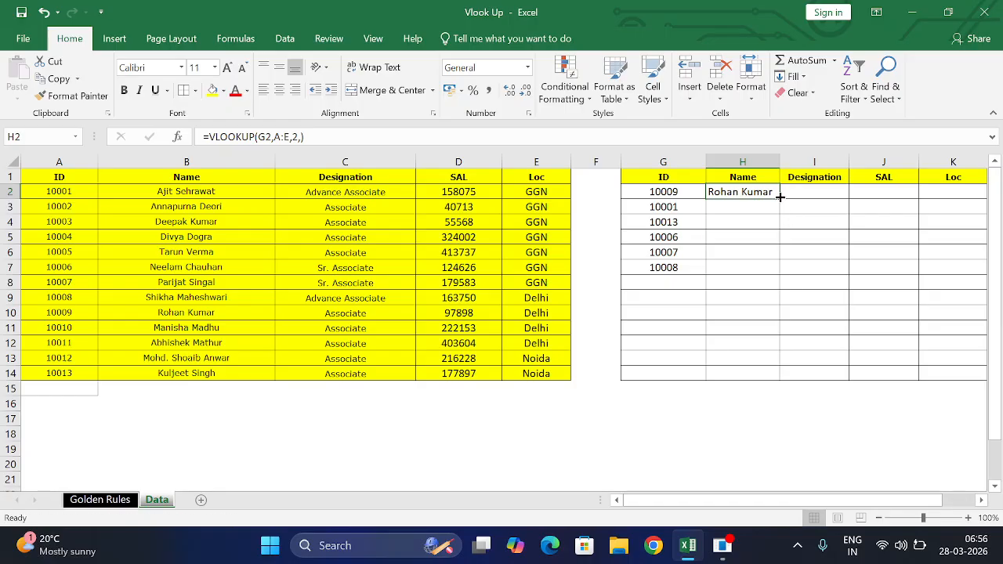
double_click(780, 197)
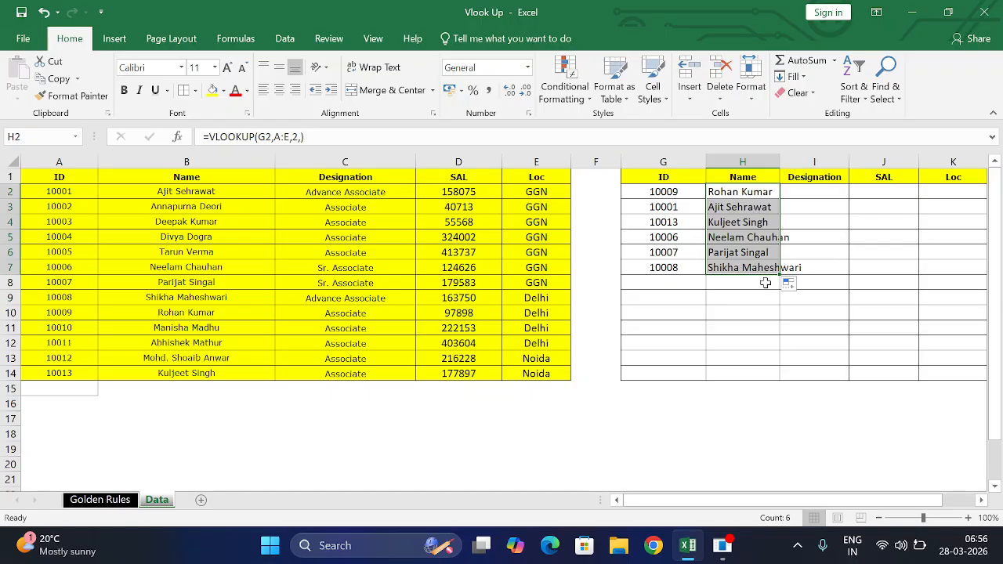
click(737, 192)
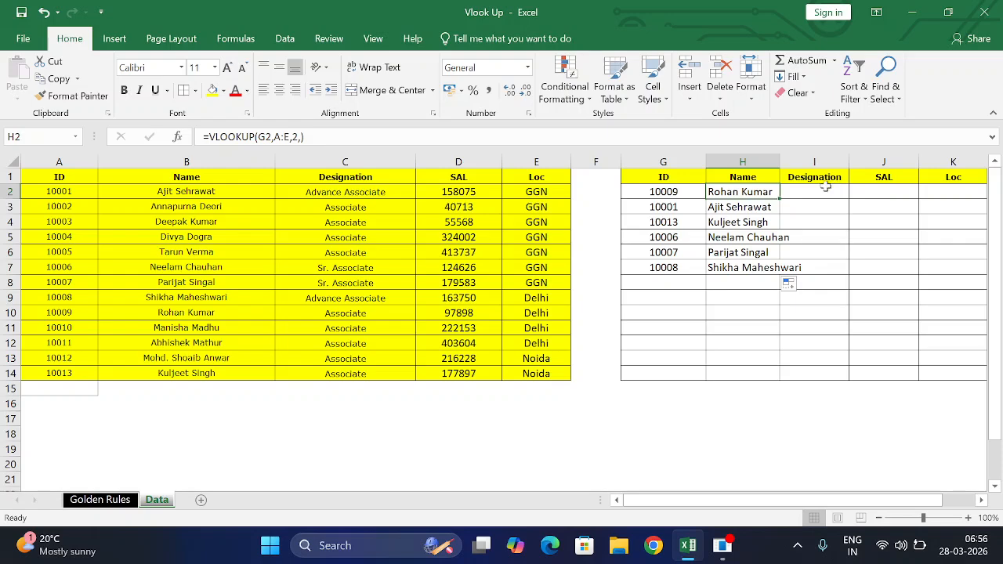
drag(751, 193, 809, 193)
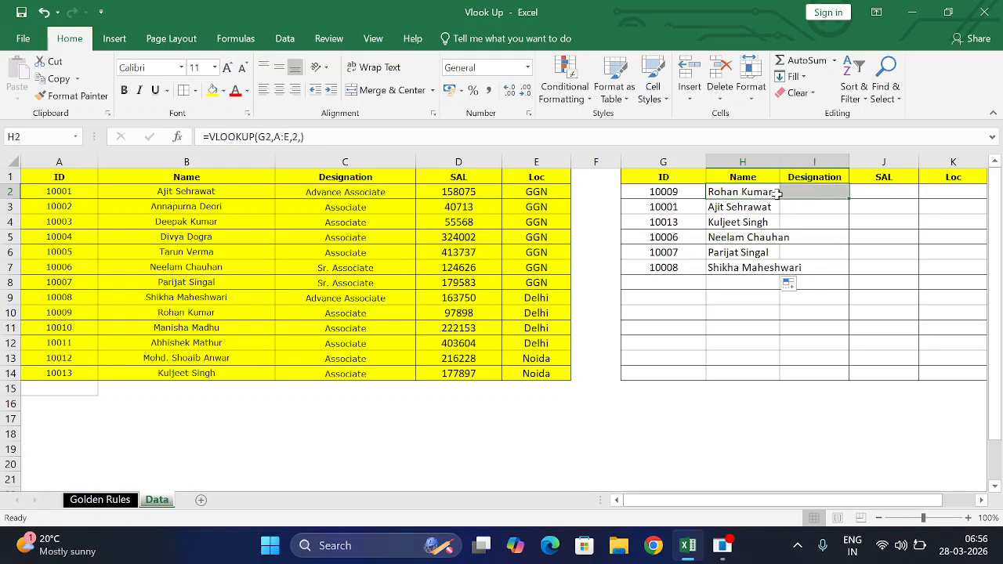
click(778, 194)
key(ctrl+c)
click(812, 195)
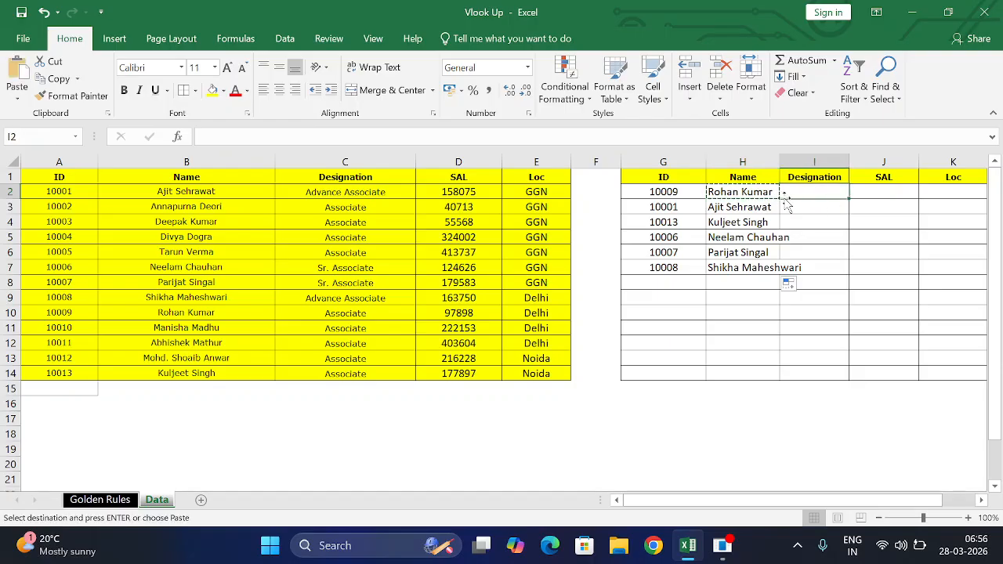
key(Escape)
drag(749, 193, 752, 265)
Step: Copy the VLOOKUP formula from H2 into the Designation cell I2
click(748, 194)
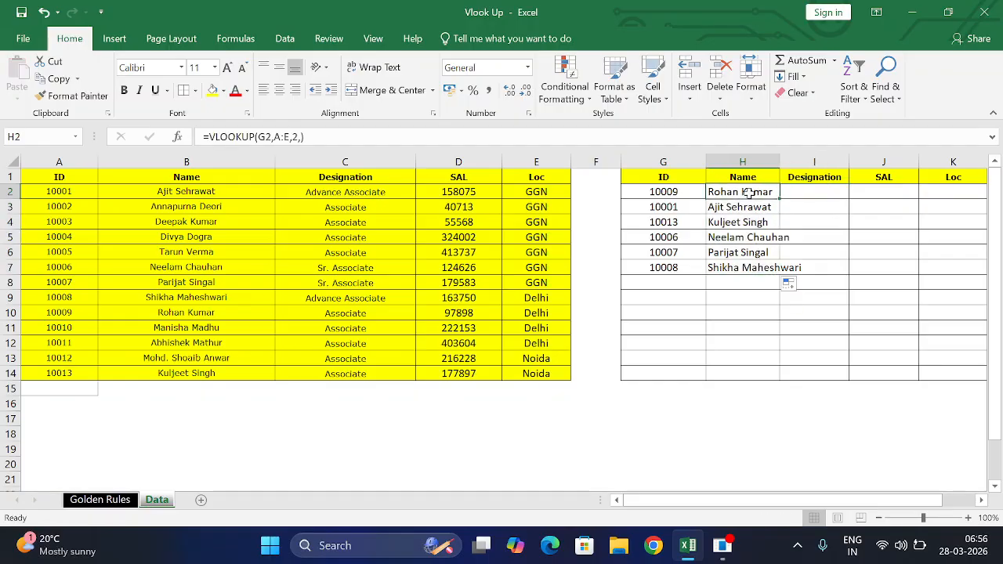
key(ctrl+c)
click(824, 195)
key(ctrl+v)
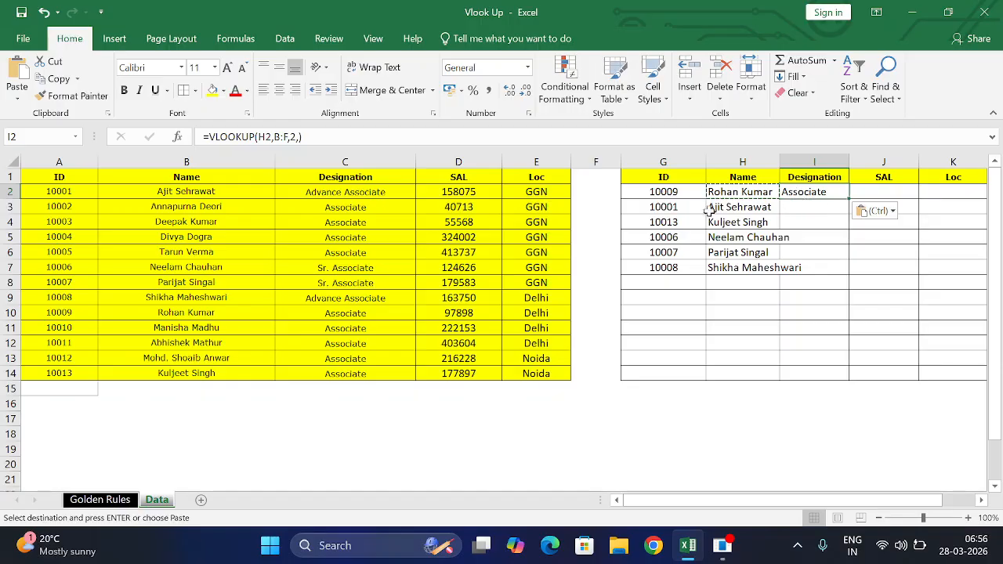
Step: Clear the Name formulas in H2:H7 and the copied Designation formula in I2 after inspecting its references
drag(729, 196, 737, 264)
key(Delete)
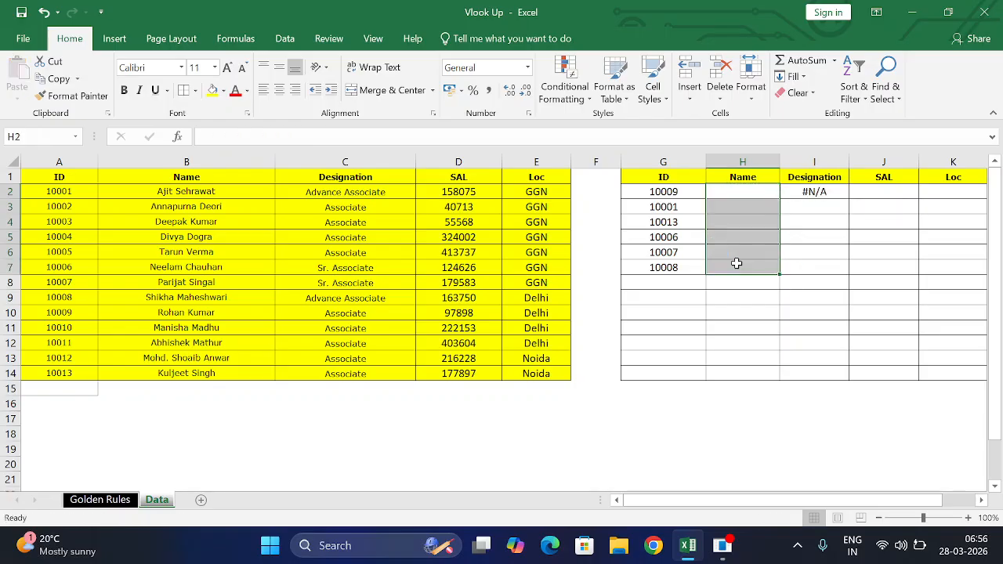
click(815, 192)
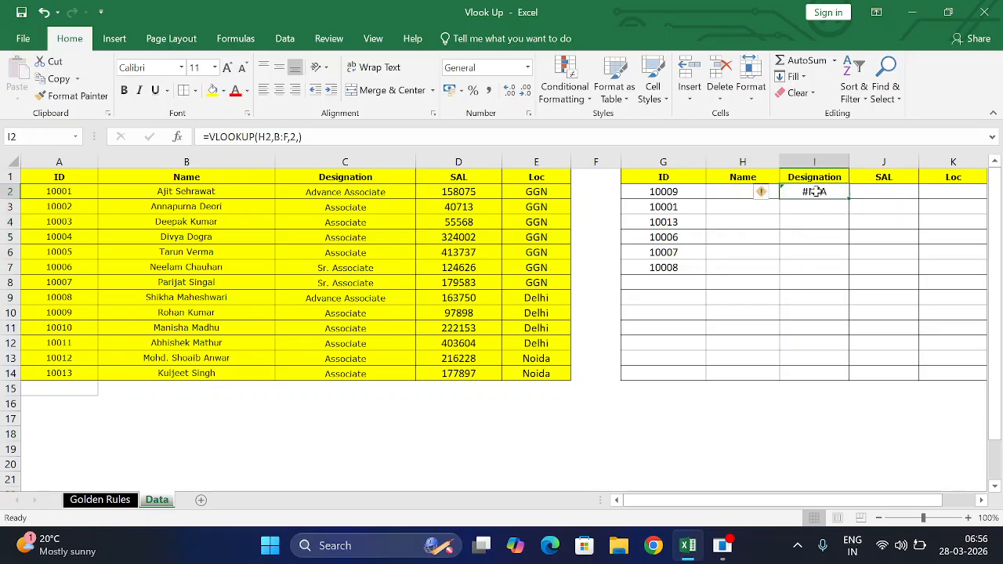
double_click(815, 191)
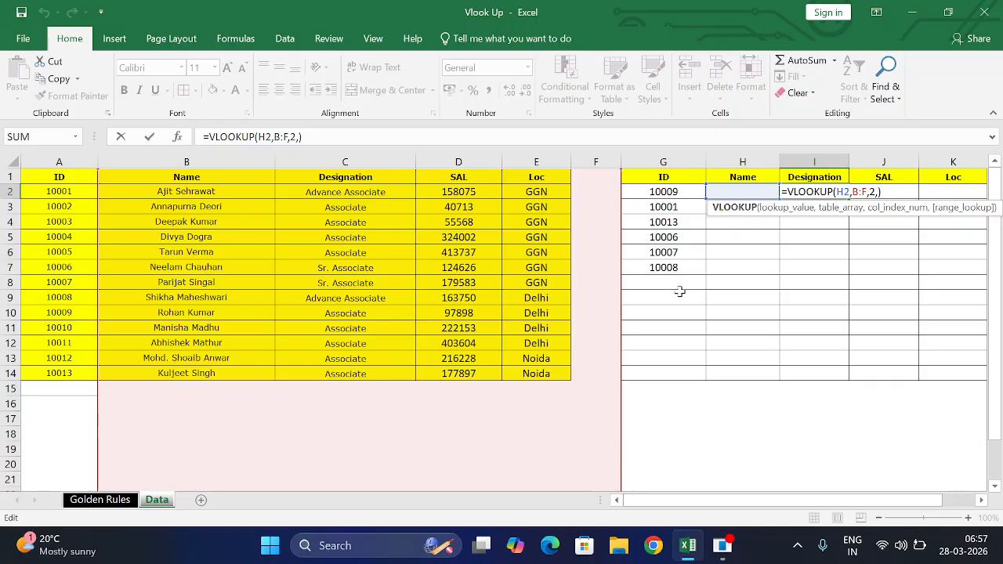
key(ctrl+Return)
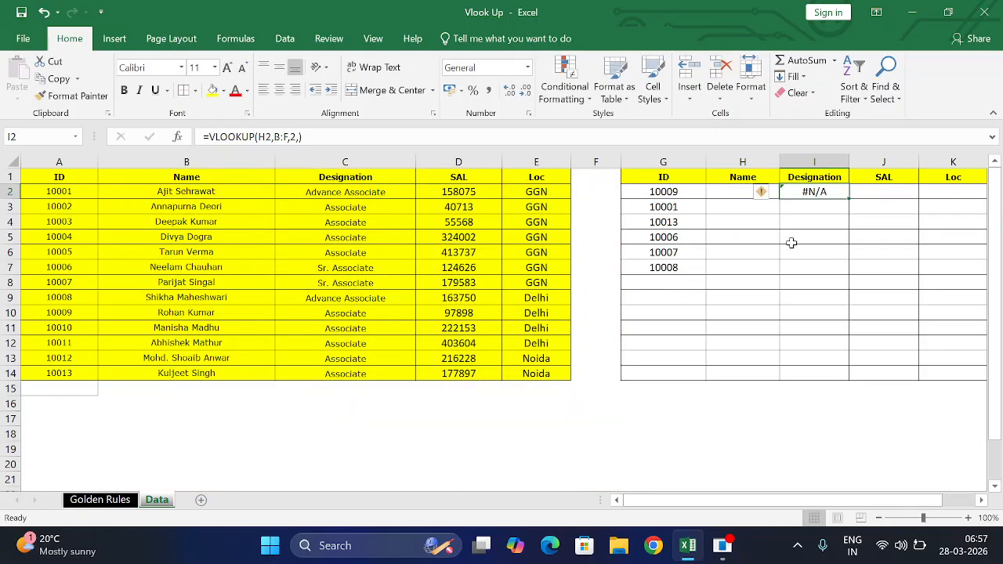
key(Delete)
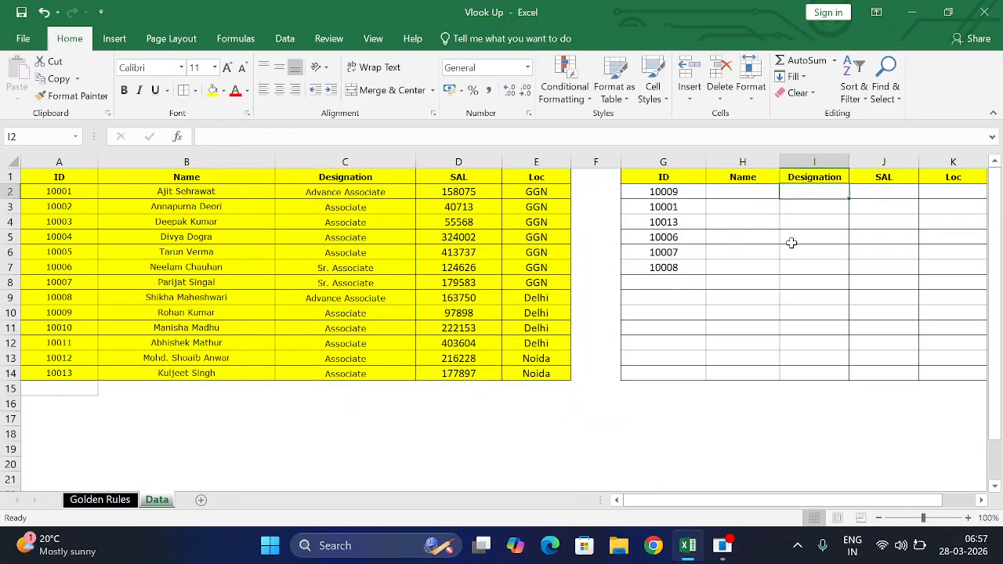
Step: Start a VLOOKUP formula in H2 with G2 as the lookup value and the absolute columns $A:$E as the table array
click(746, 191)
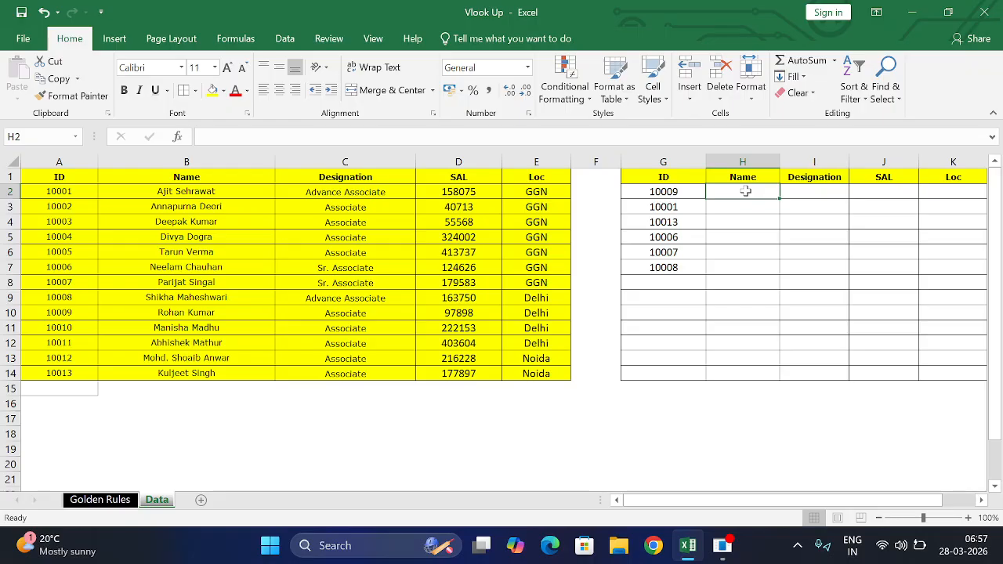
text(=vlo)
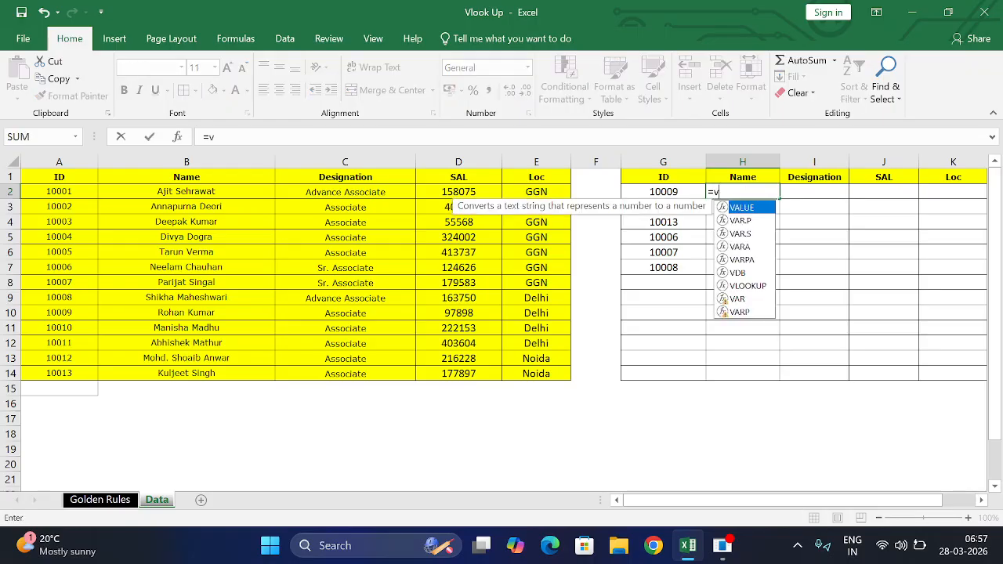
key(Tab)
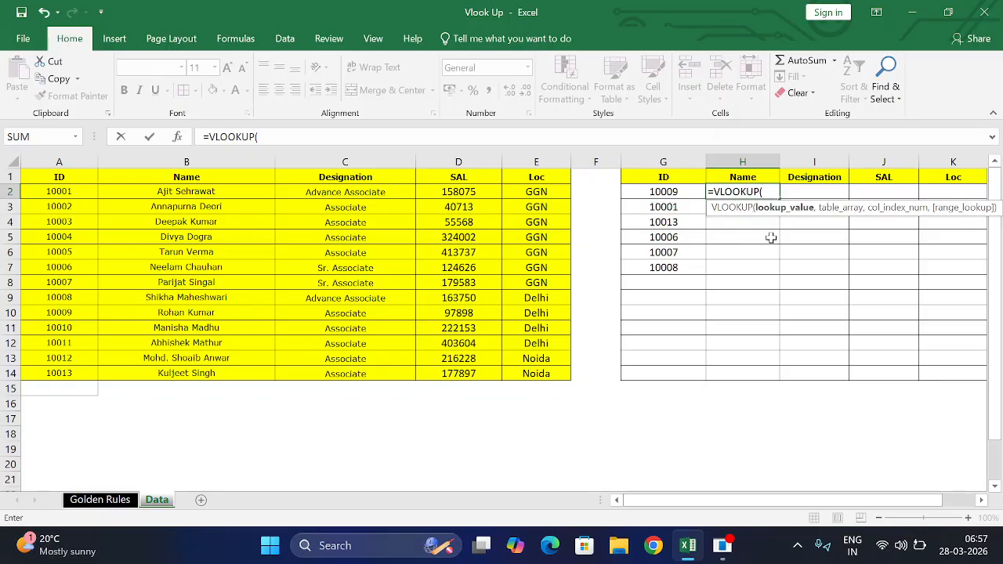
click(679, 191)
text(,)
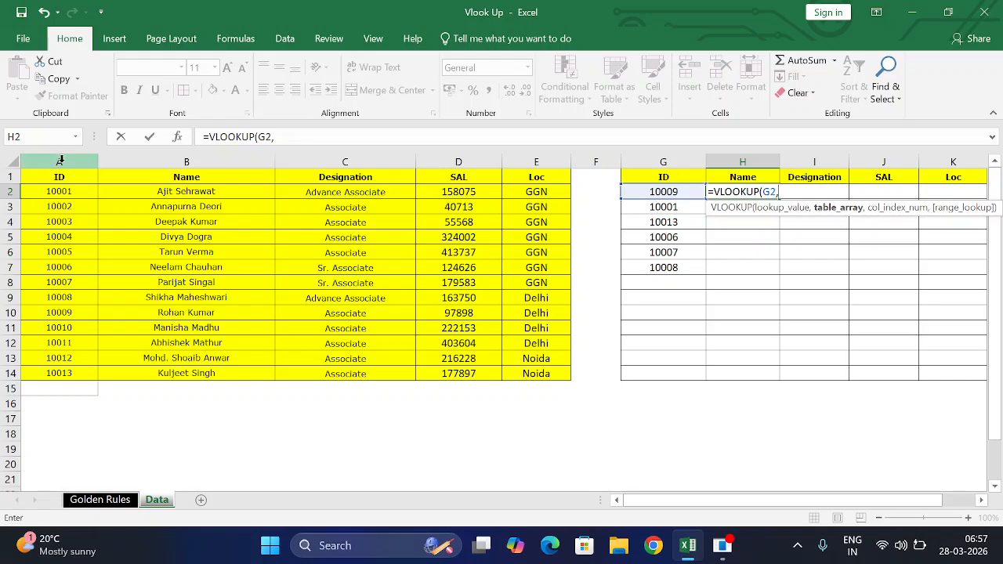
drag(58, 159, 532, 151)
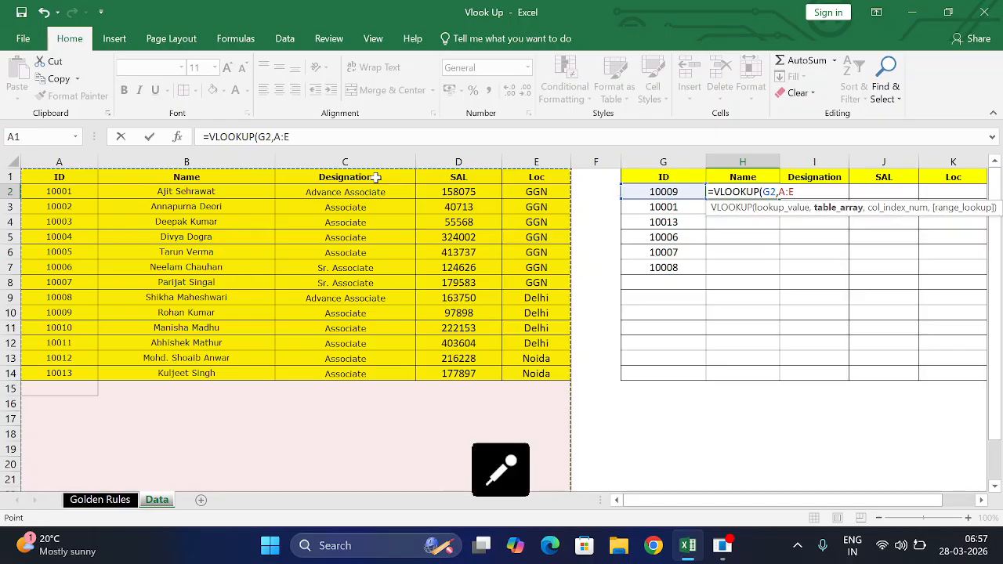
key(F4)
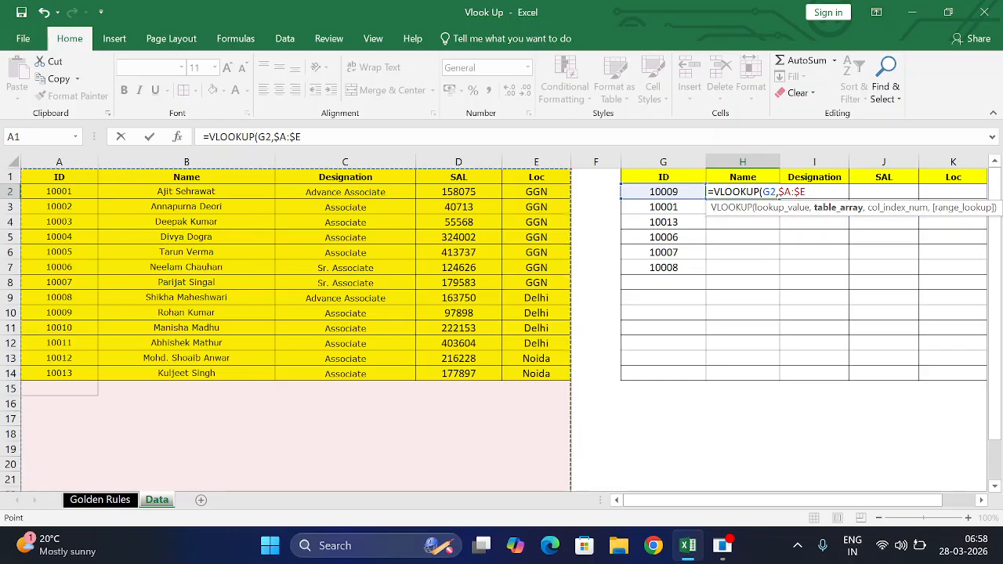
Step: Complete the H2 formula as =VLOOKUP($G2,$A:$E,2,0) and fill it down to H7
click(761, 192)
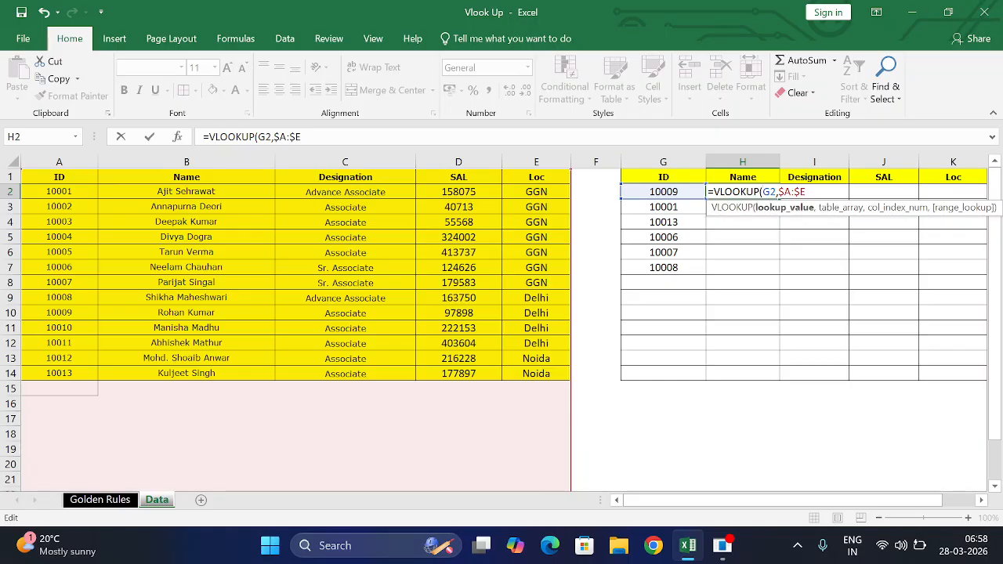
text($)
click(812, 192)
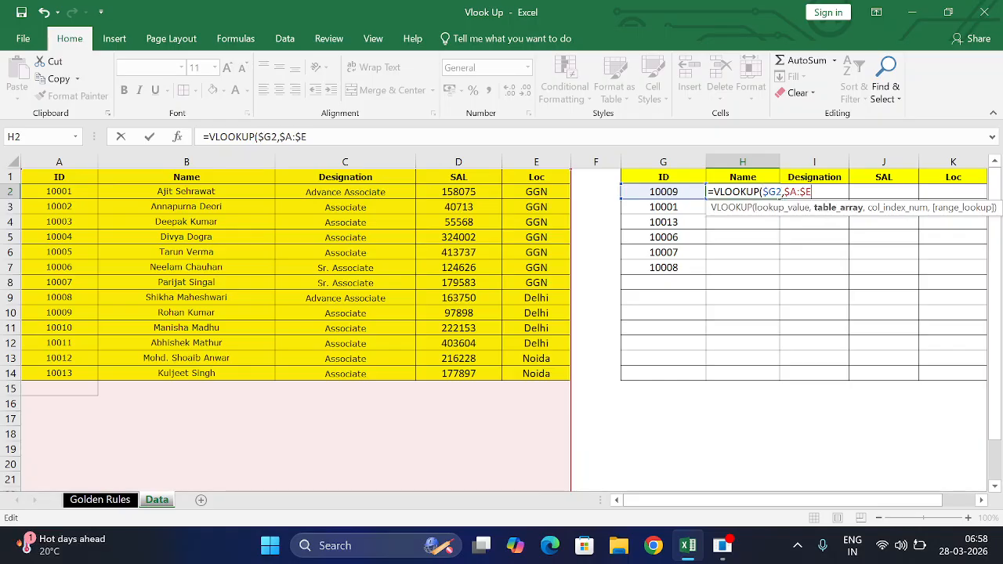
text(,)
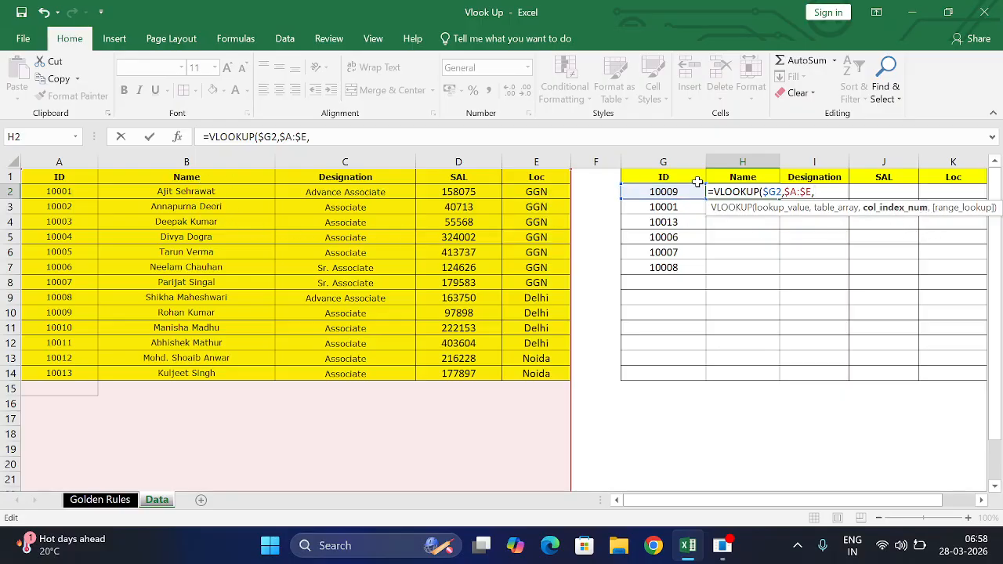
text(2,0)
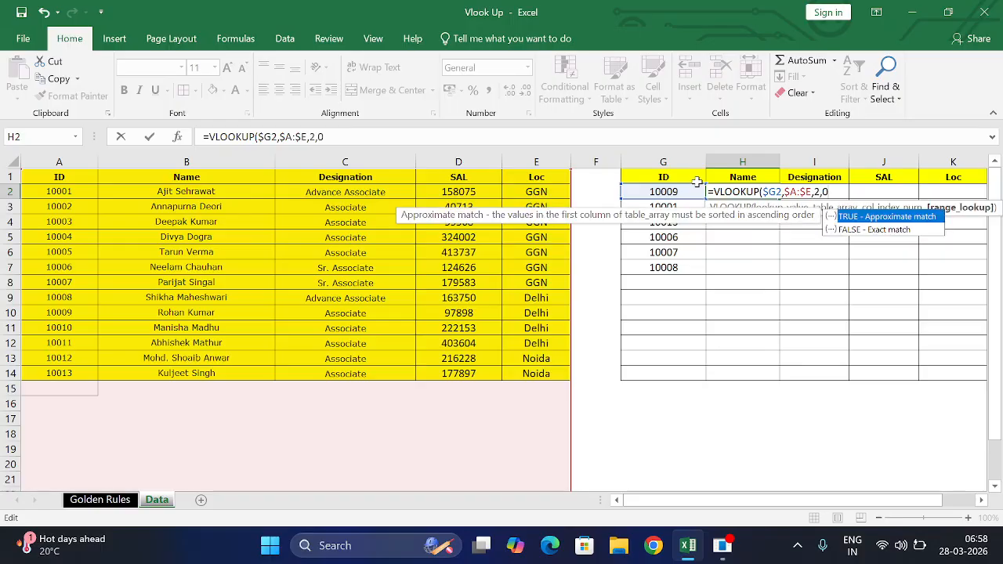
text())
key(Return)
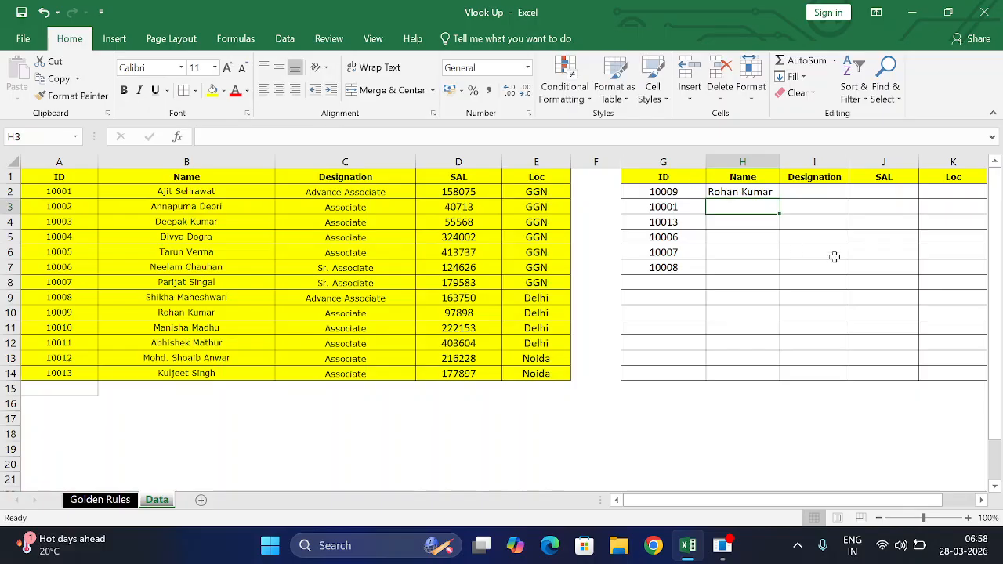
click(749, 193)
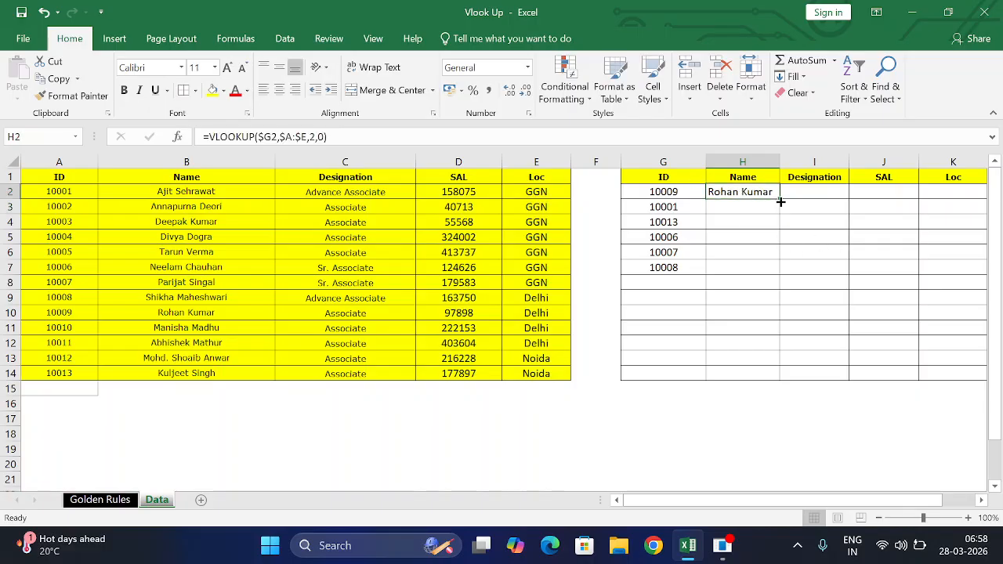
double_click(781, 202)
Step: Copy the H2 formula into the Designation cell I2 and change its column index to 3
click(760, 192)
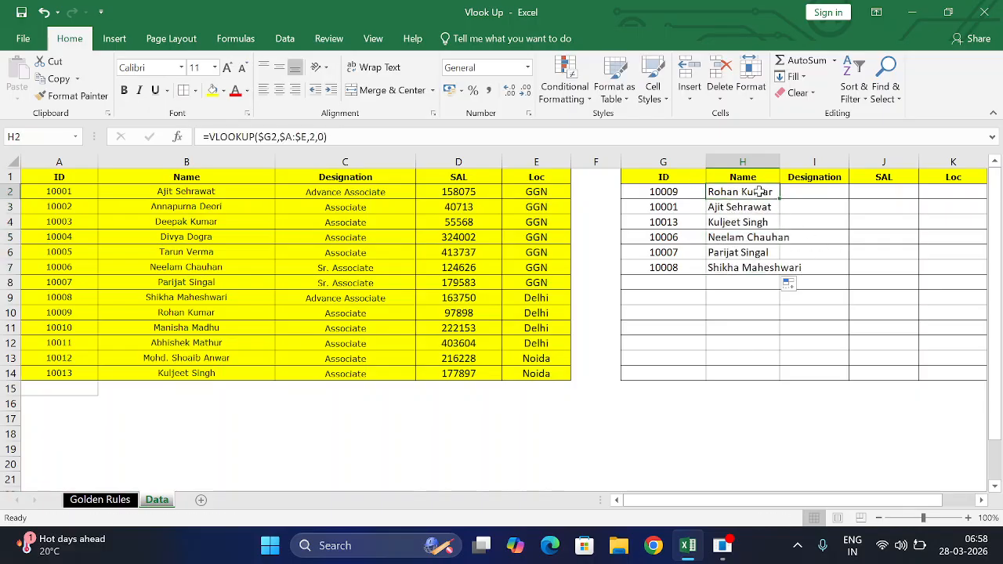
key(ctrl+c)
click(817, 193)
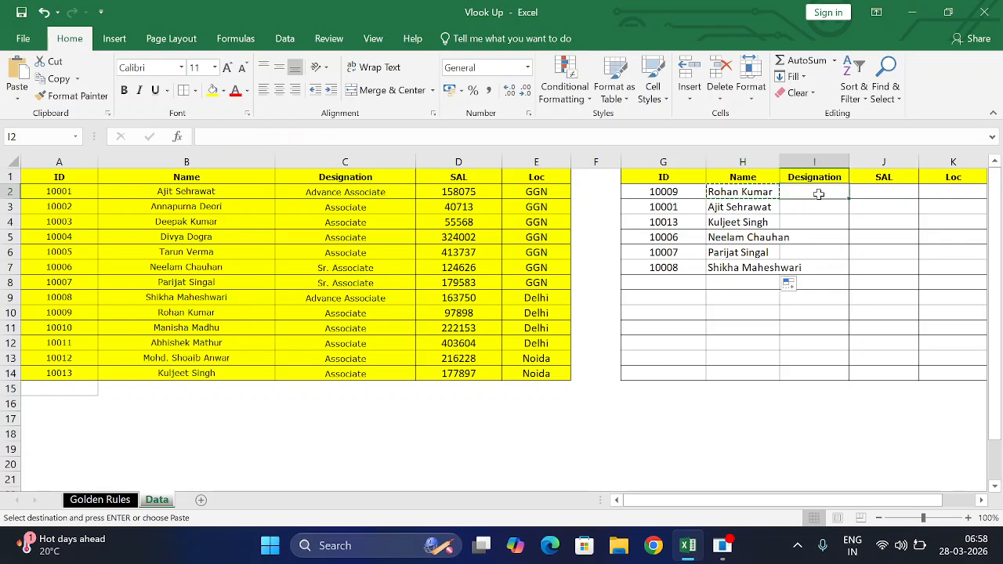
key(ctrl+v)
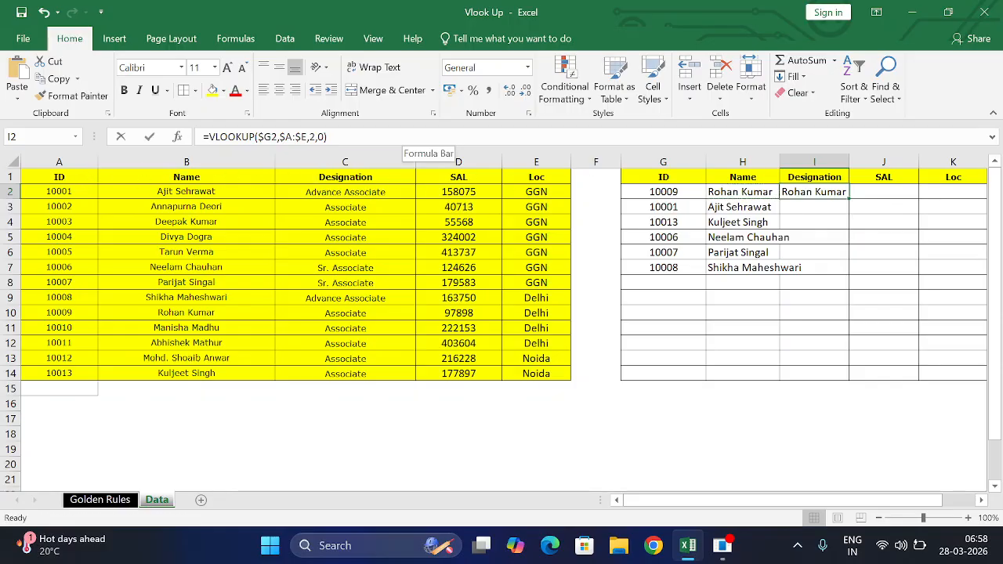
click(307, 137)
key(Delete)
text(3)
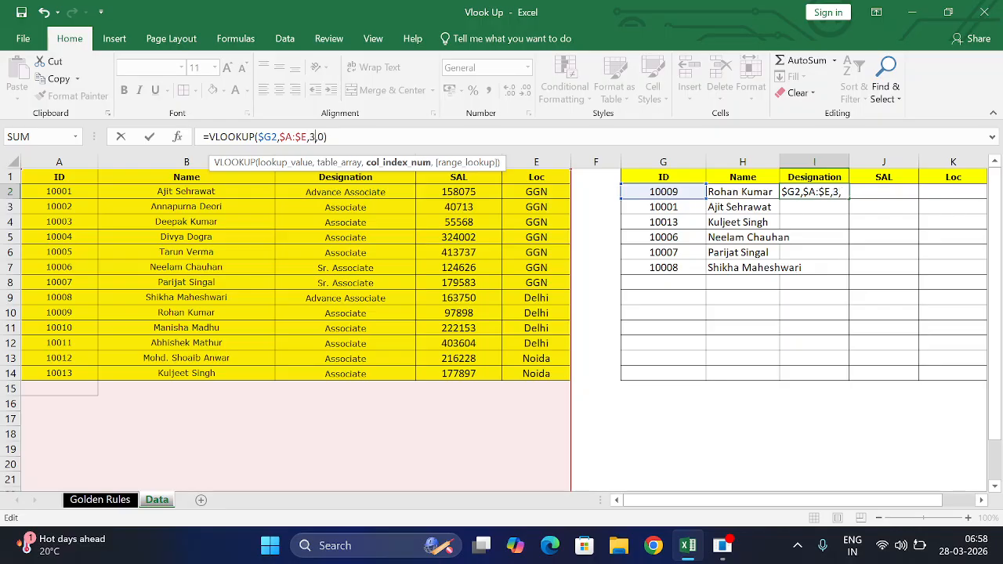
key(Return)
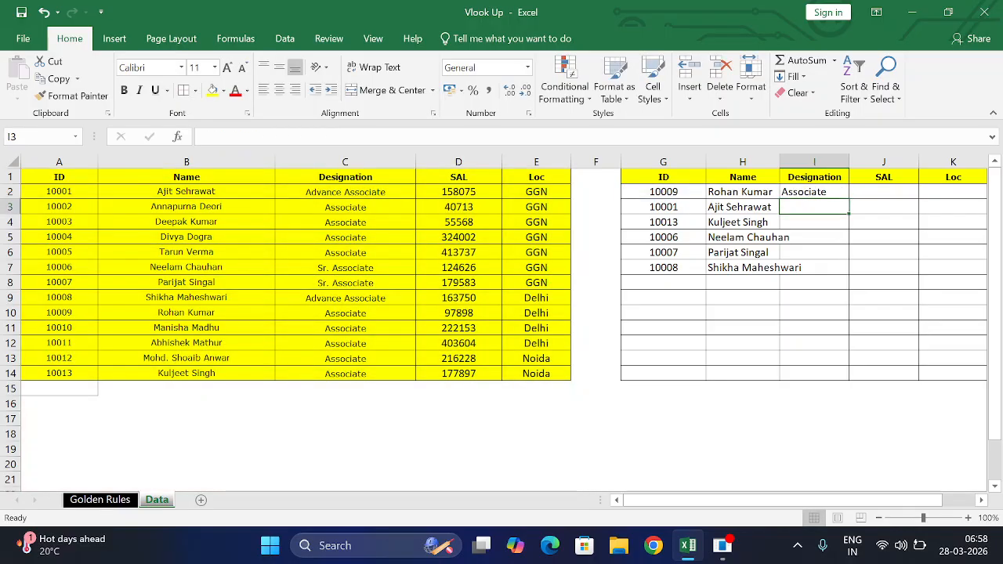
Step: Copy the I2 formula into the SAL cell J2 and change its column index to 4
click(823, 189)
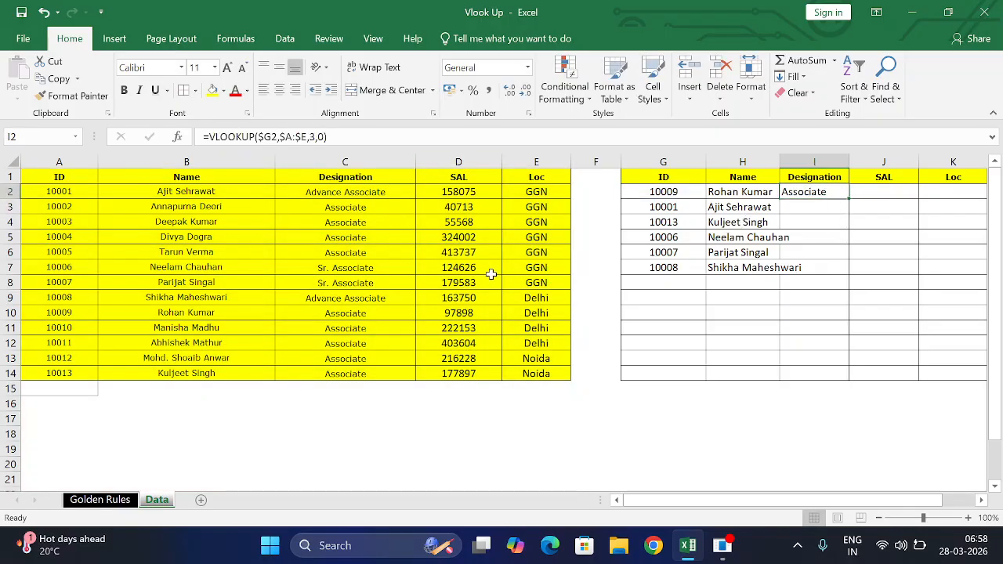
key(ctrl+c)
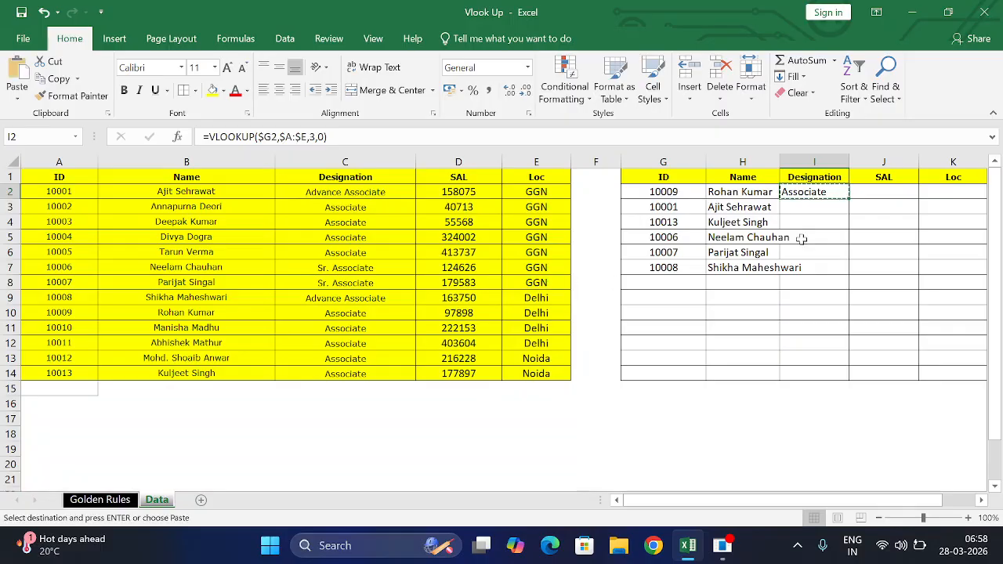
click(868, 195)
key(ctrl+v)
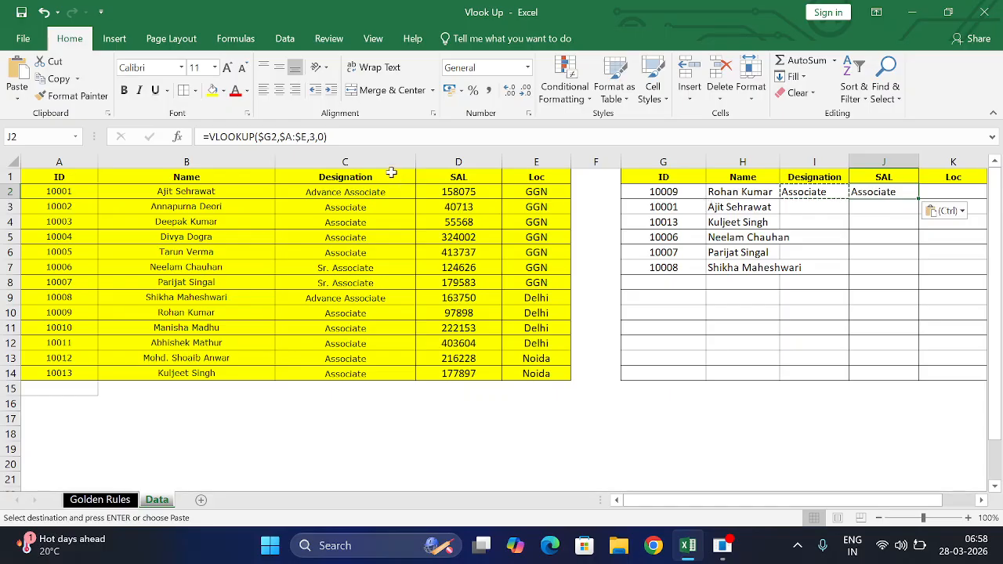
click(315, 137)
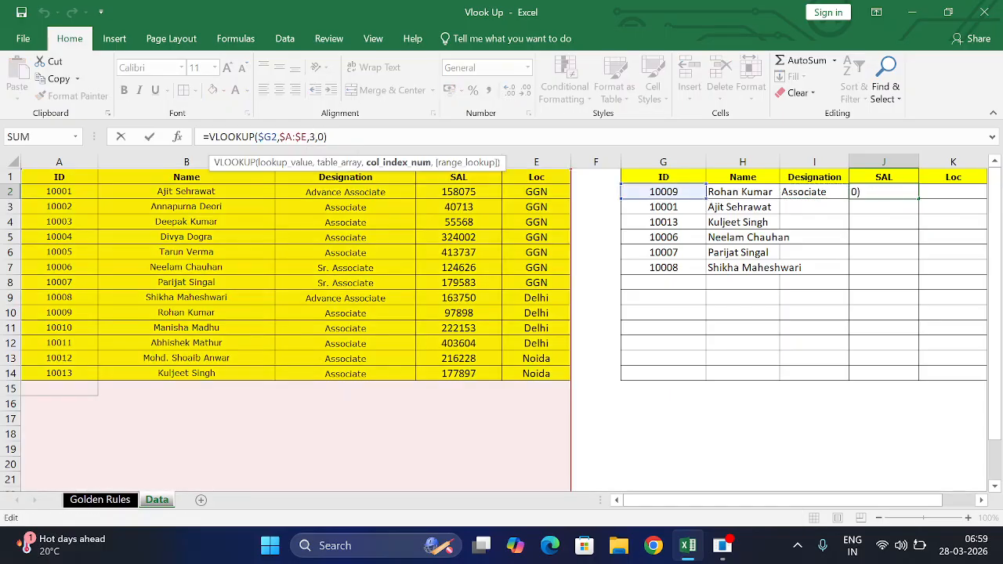
key(BackSpace)
text(4)
key(Return)
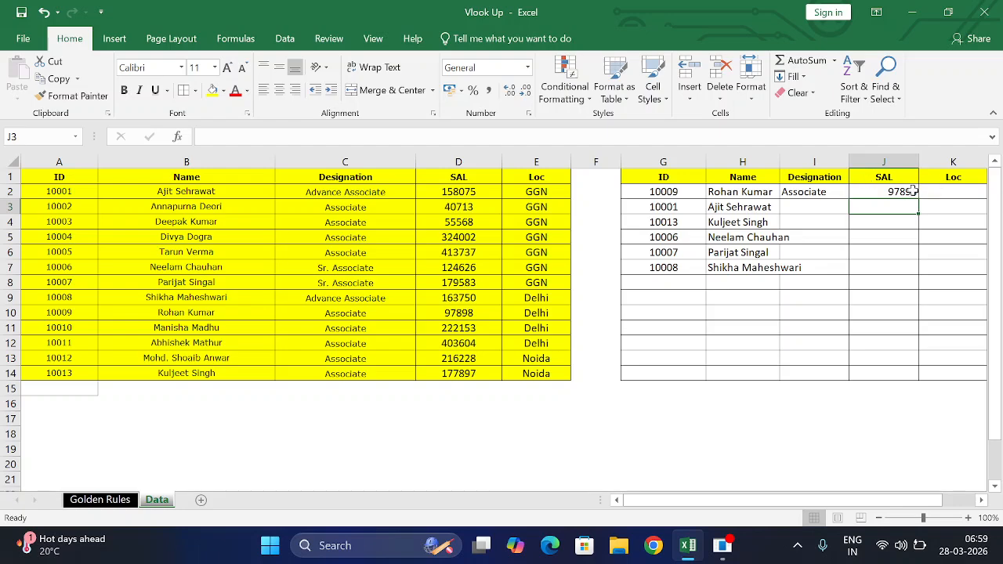
Step: Copy the I2 formula into the Loc cell K2 and change its column index to 5
click(944, 191)
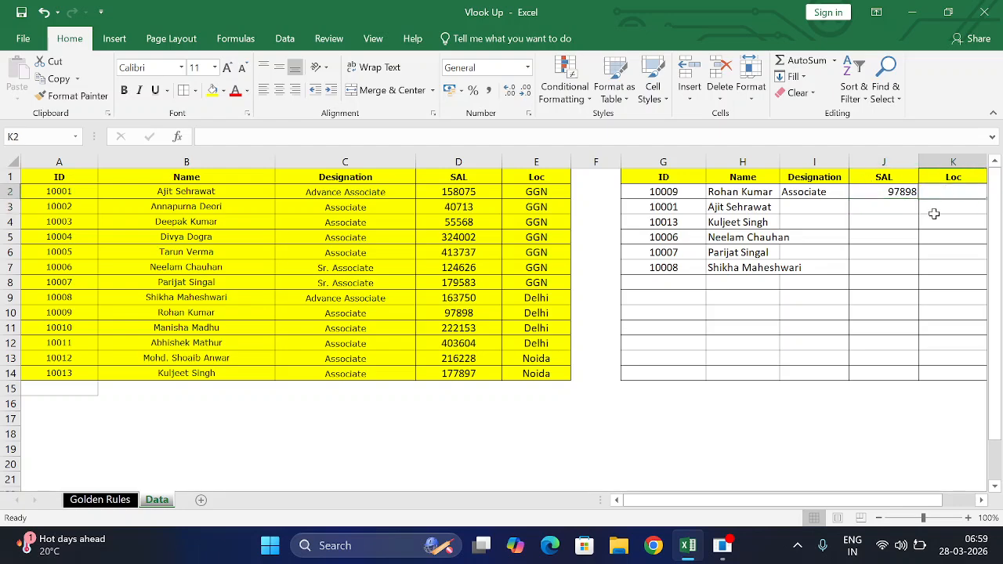
click(893, 196)
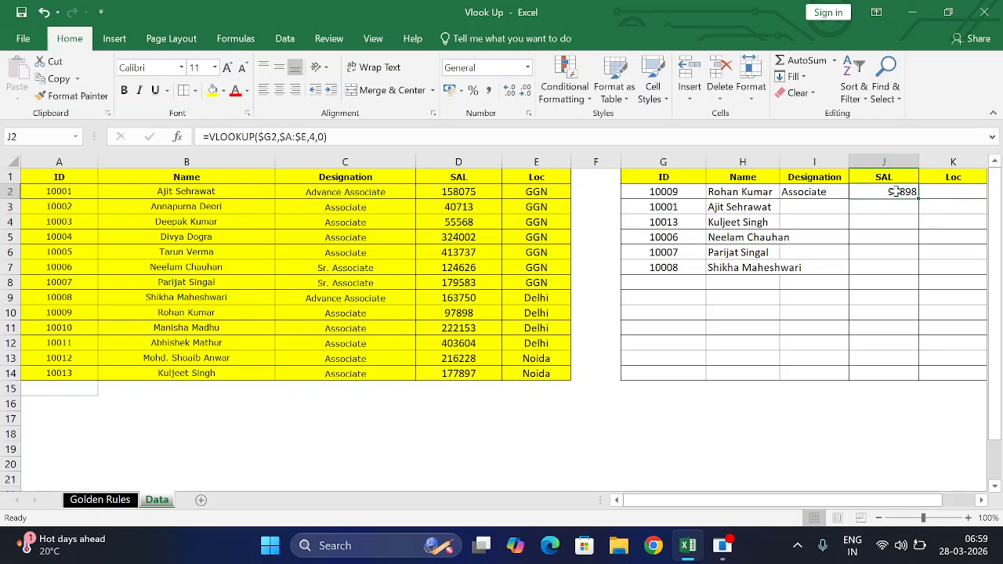
click(802, 192)
key(ctrl+c)
click(951, 192)
key(ctrl+v)
scroll(891, 211, right, 3)
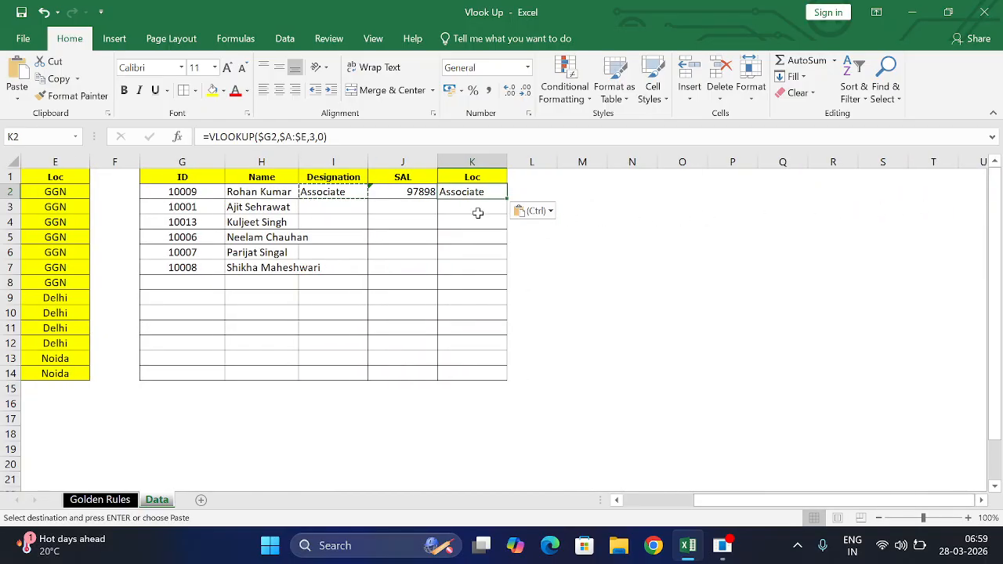
click(311, 136)
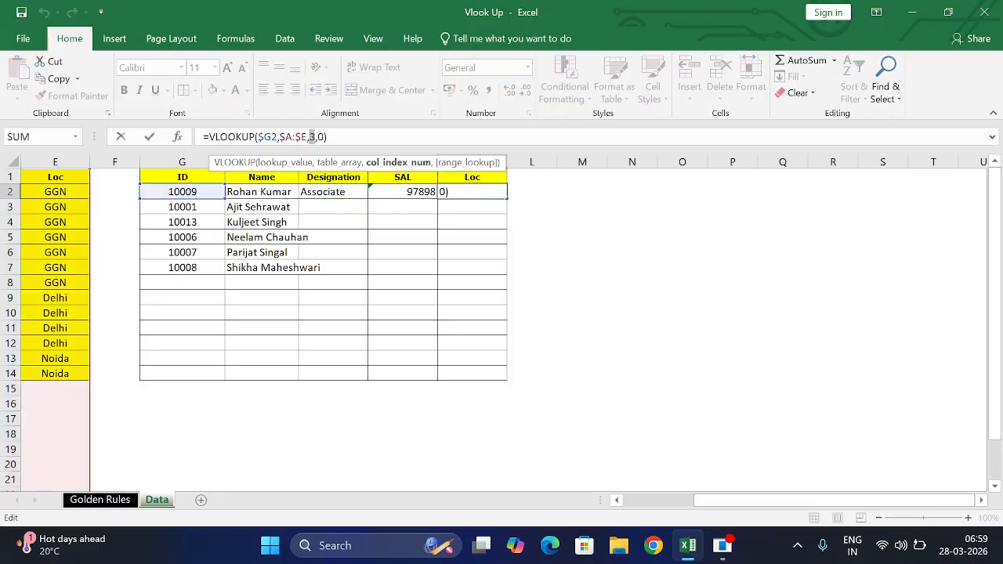
text(5)
key(Return)
Step: Fill the Designation, SAL and Loc formulas in I2:K2 down to row 7
scroll(783, 500, left, 3)
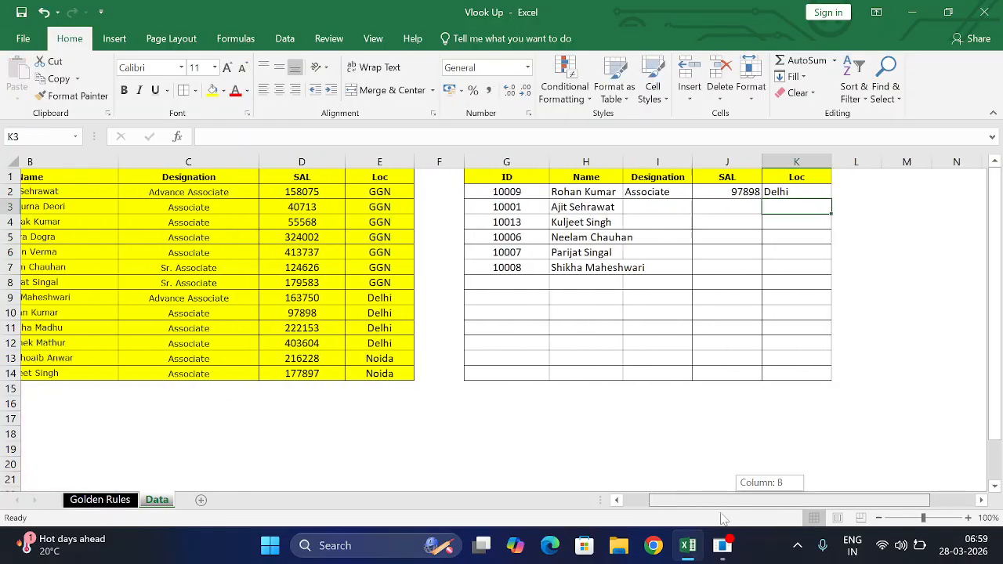
drag(727, 192, 858, 191)
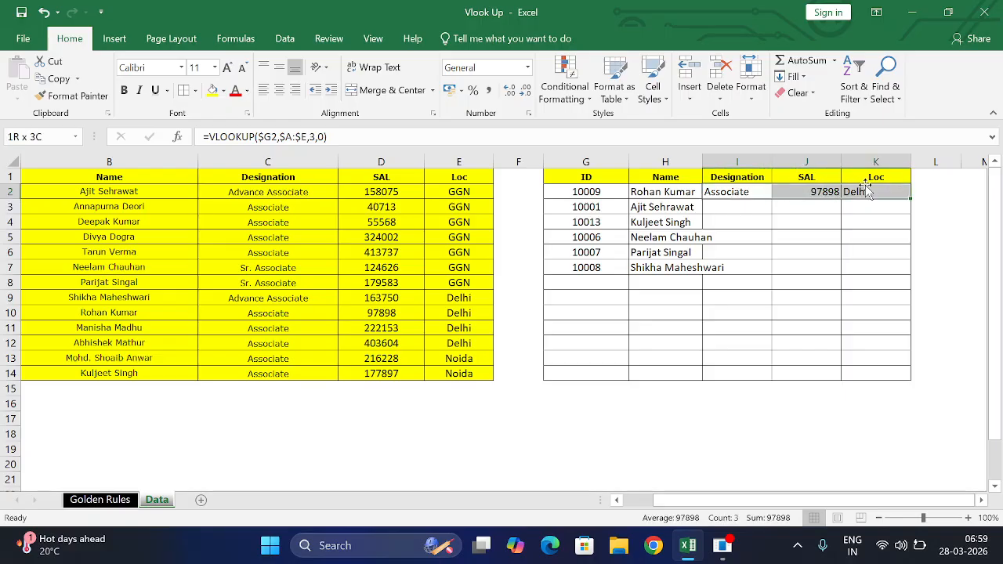
double_click(911, 200)
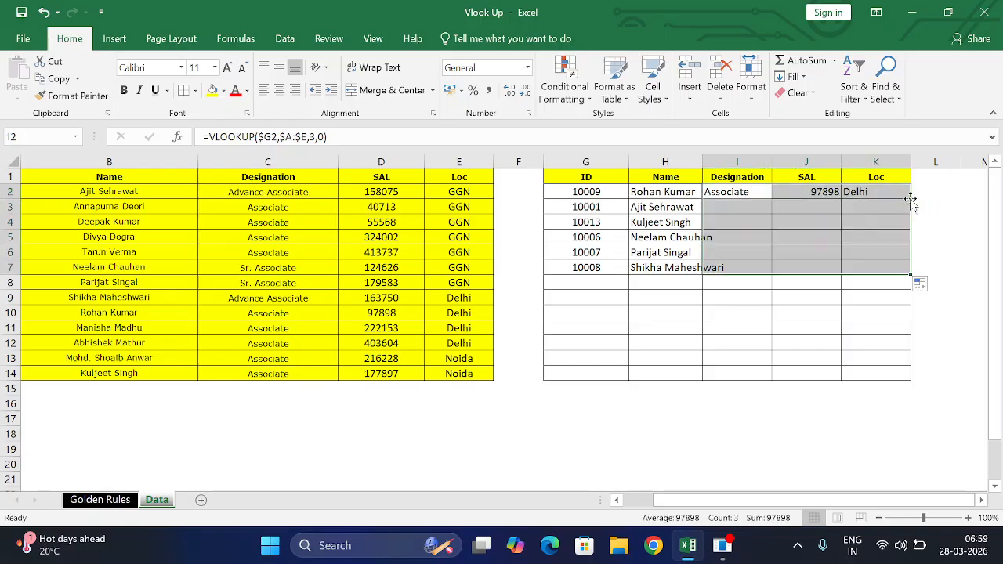
Step: Center the contents of the SAL and Loc columns J and K
drag(795, 503, 756, 506)
drag(900, 164, 953, 163)
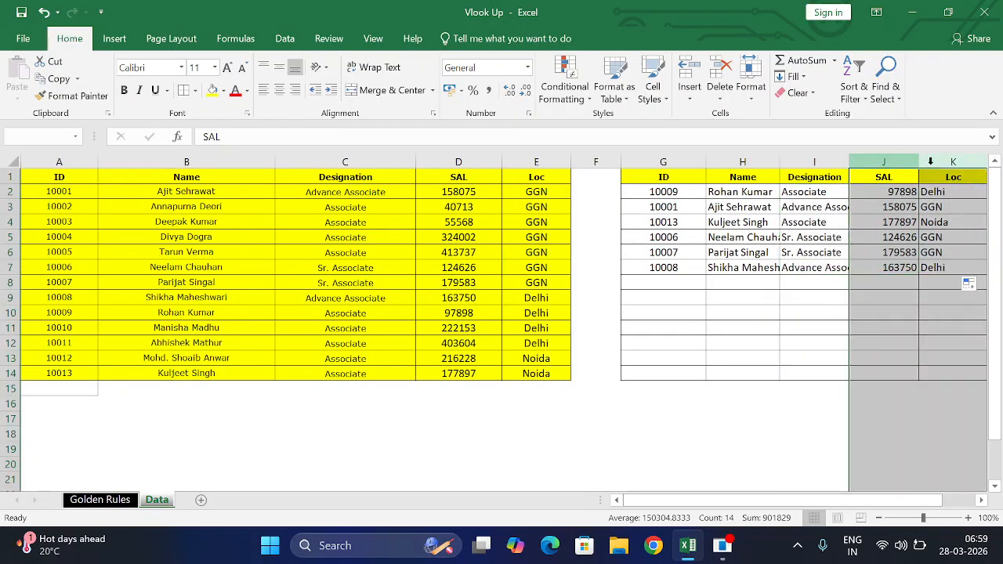
click(279, 89)
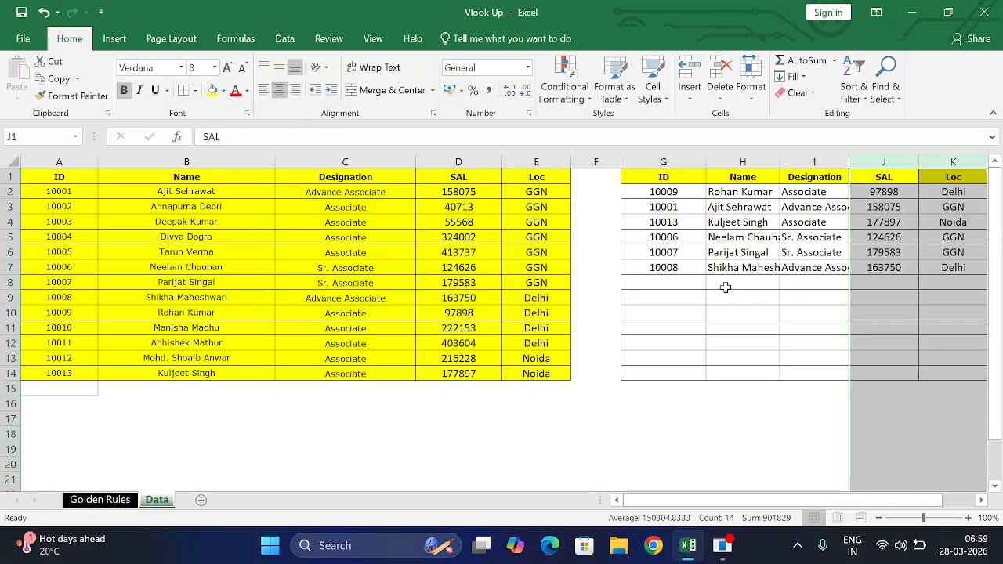
click(738, 434)
mouse_move(718, 503)
mouse_down()
mouse_move(744, 505)
mouse_move(715, 502)
mouse_up()
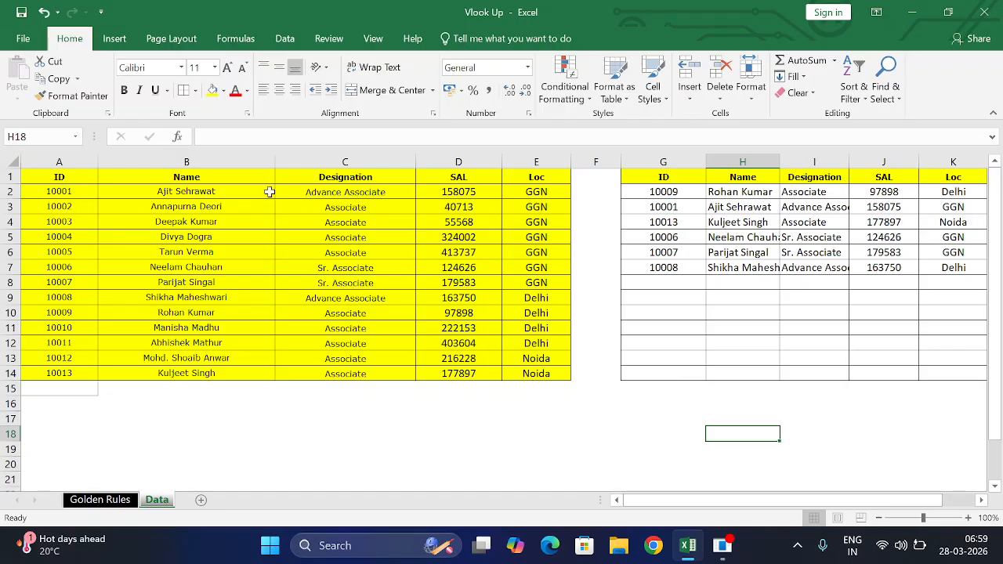
Step: Copy the lookup table's header row G1:K1 to row 19 below the employee data, starting at A19
drag(660, 178, 951, 179)
key(ctrl+c)
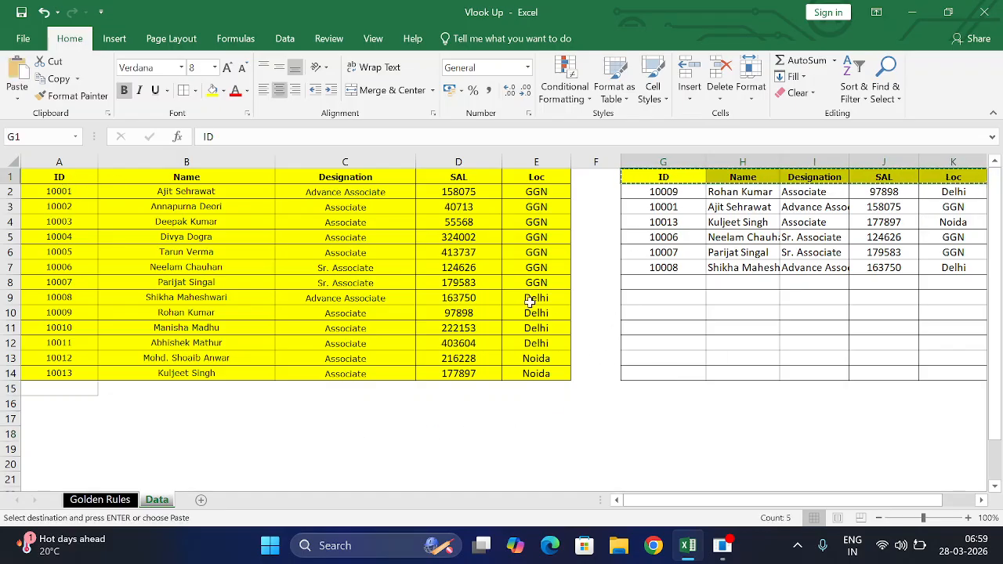
scroll(71, 423, down, 1)
click(43, 402)
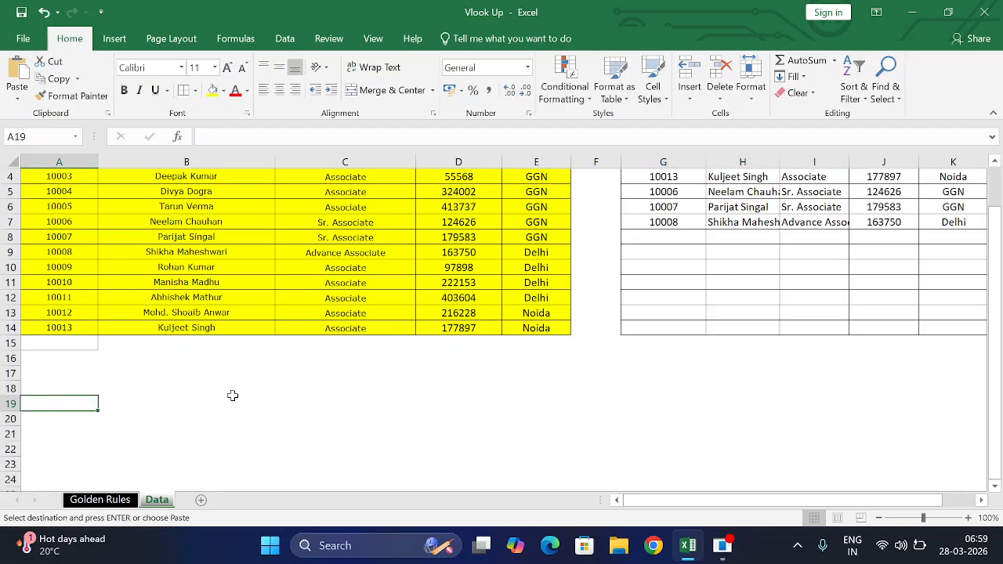
key(ctrl+v)
Step: Copy the IDs in G2:G7 into the ID column of the second lookup table, starting at A20
scroll(600, 298, up, 1)
drag(663, 191, 665, 269)
key(ctrl+c)
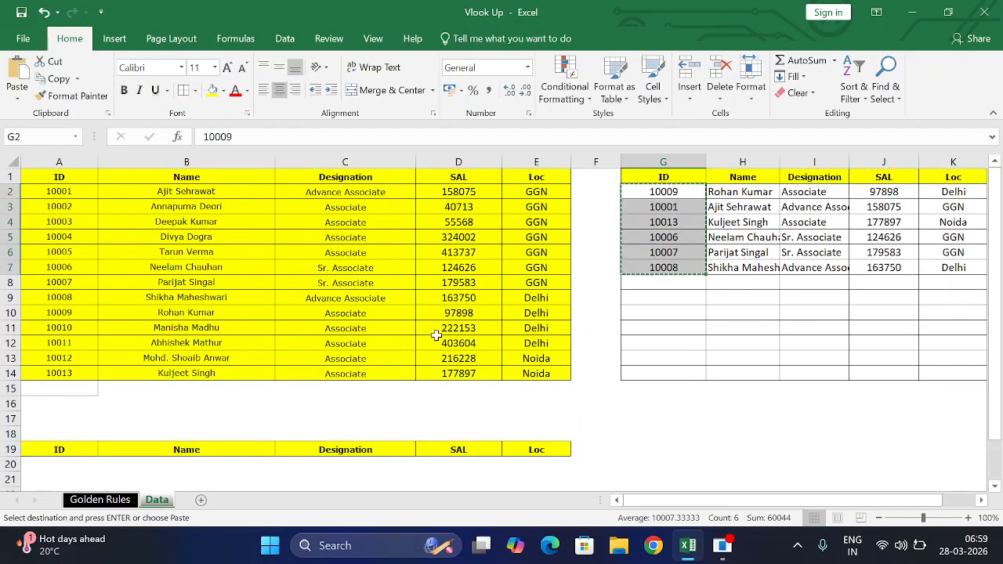
scroll(436, 333, down, 2)
click(75, 375)
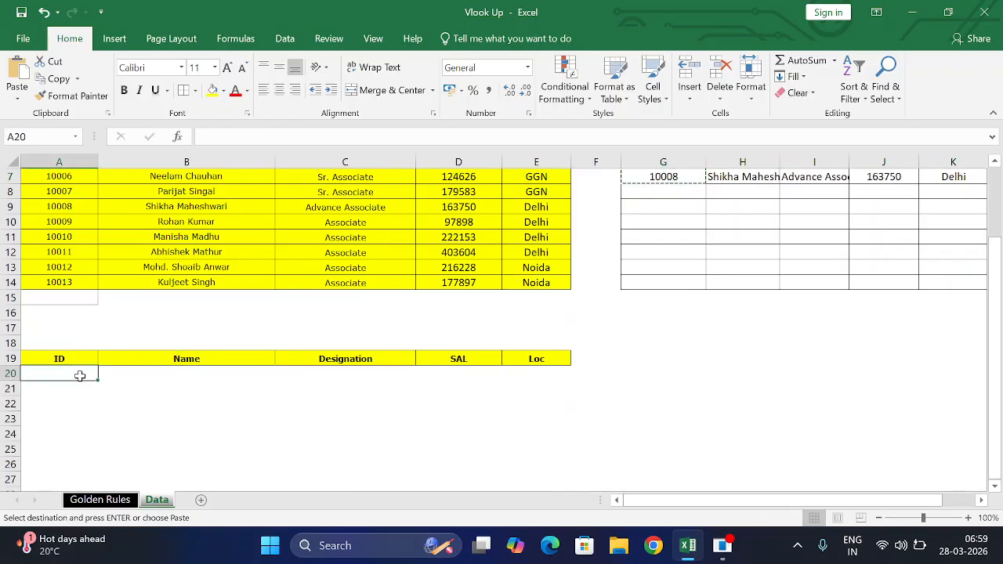
key(ctrl+v)
Step: Start a VLOOKUP formula in the Name cell B20 with A20 as the lookup value
click(165, 373)
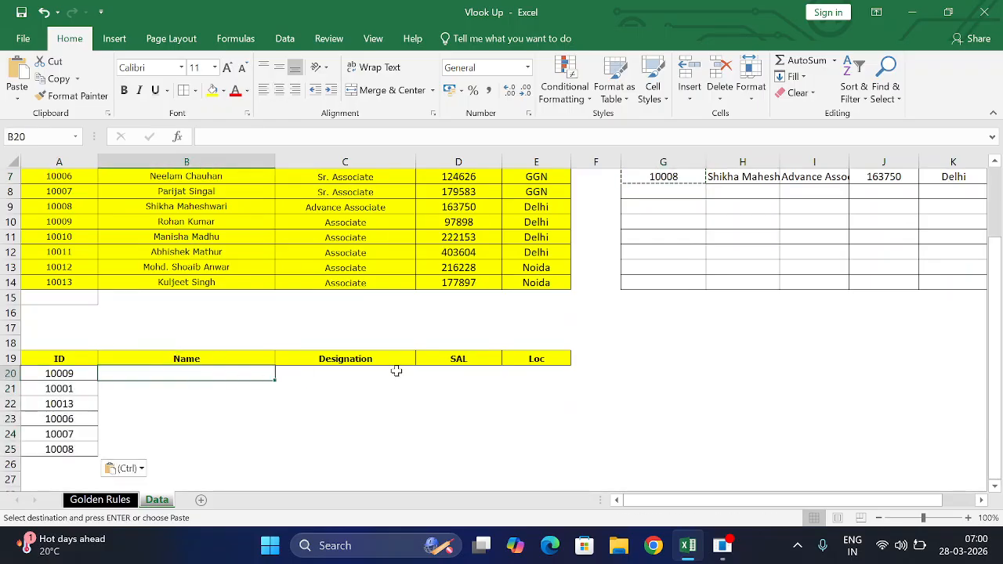
scroll(352, 380, up, 2)
text(=)
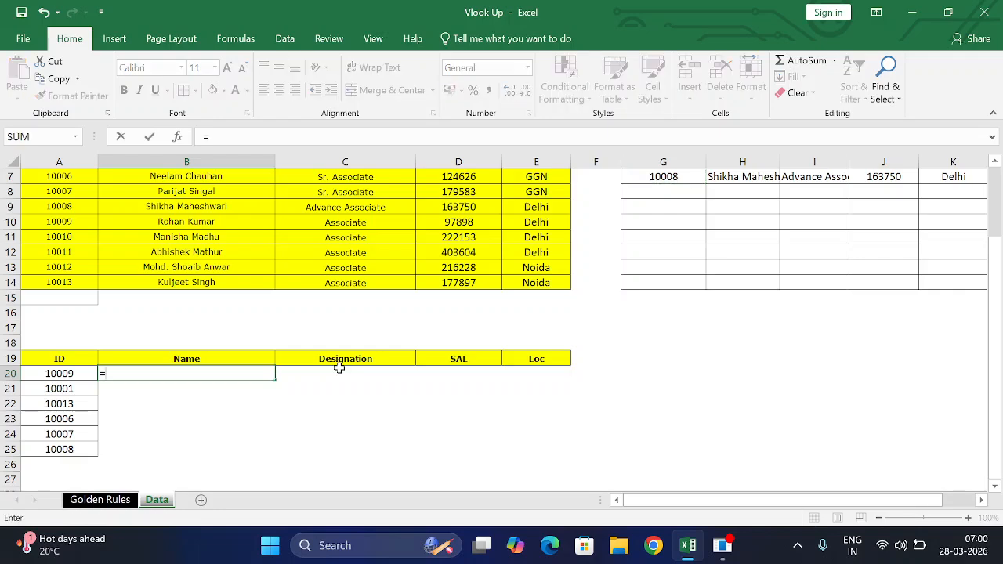
text(vlo)
key(Tab)
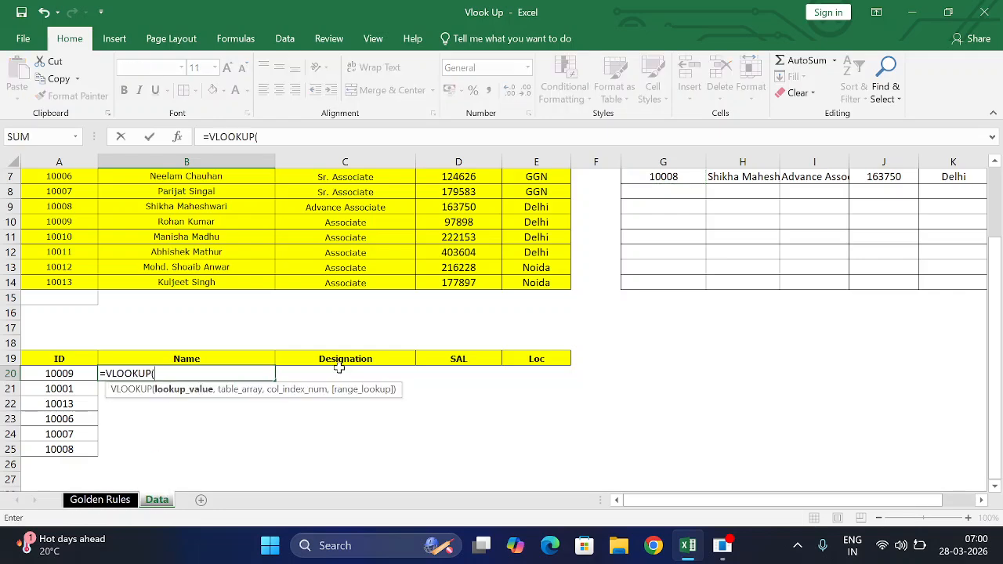
click(73, 374)
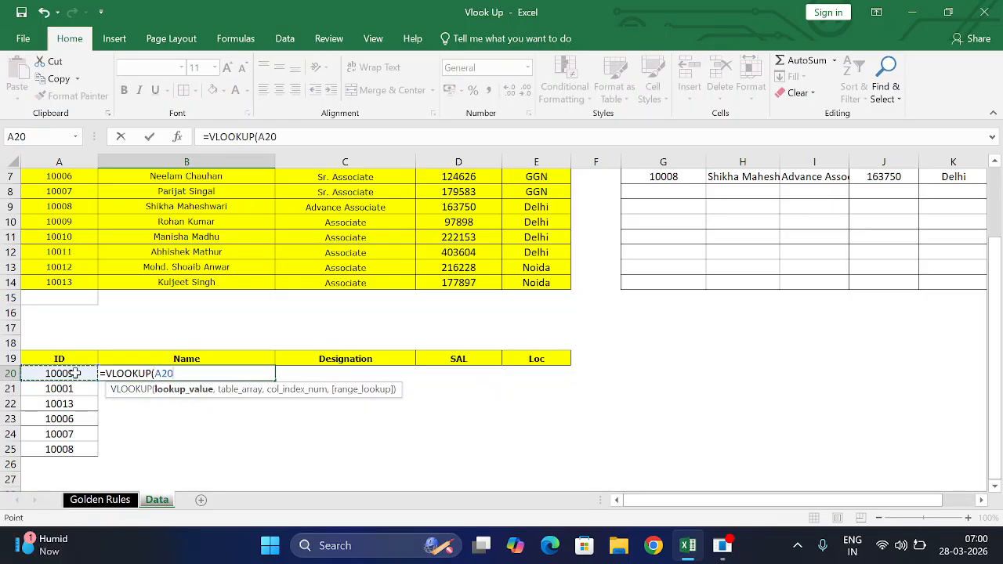
text(,)
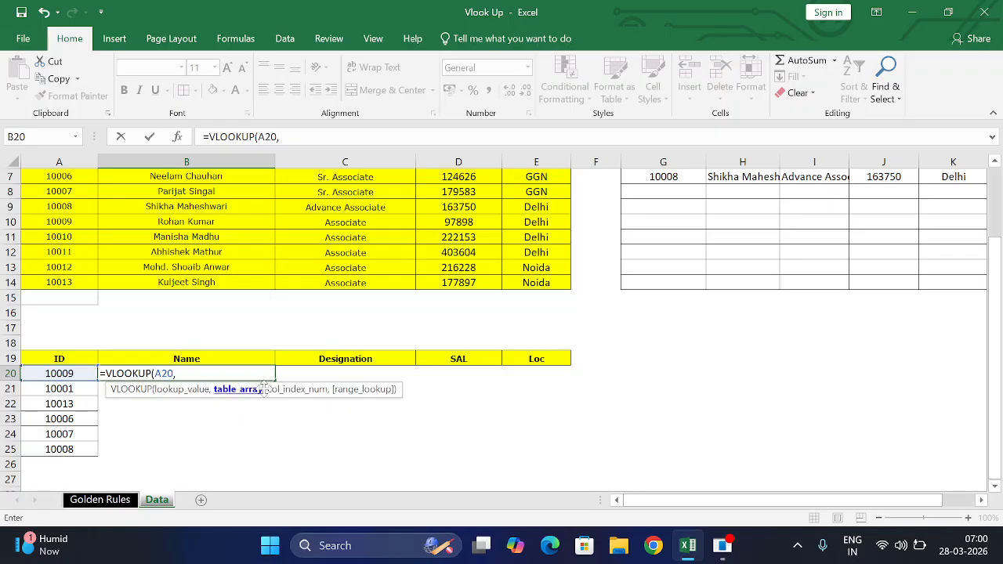
Step: Complete the B20 formula with the absolute table range $A$1:$E$14, column index 2 and exact match 0
scroll(188, 329, up, 2)
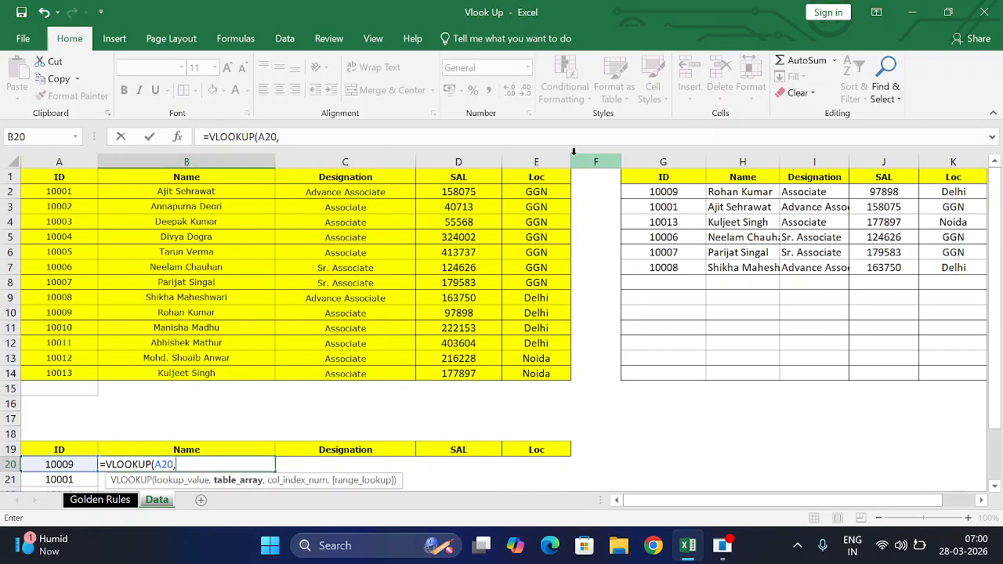
scroll(157, 380, down, 1)
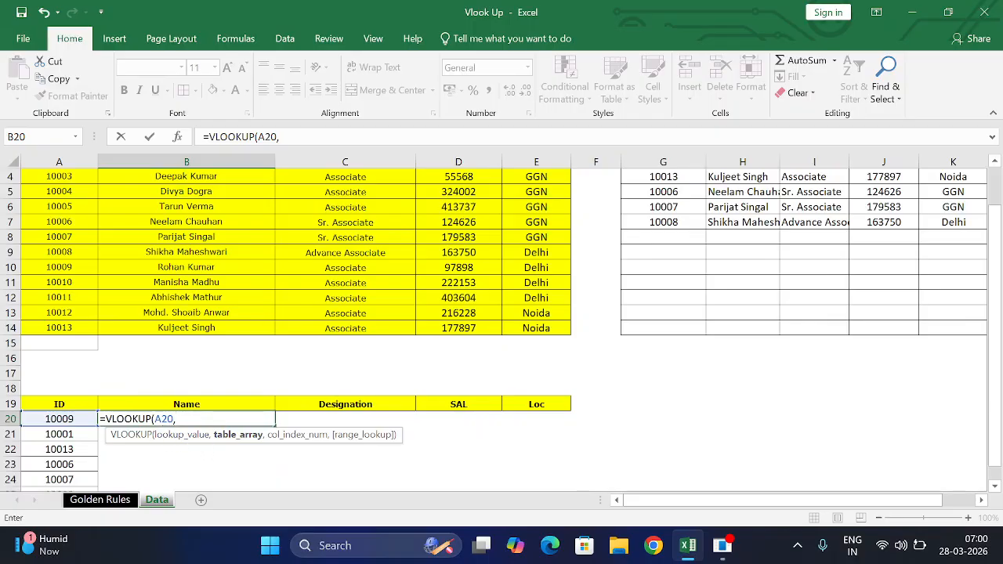
scroll(288, 384, up, 1)
scroll(288, 384, up, 1)
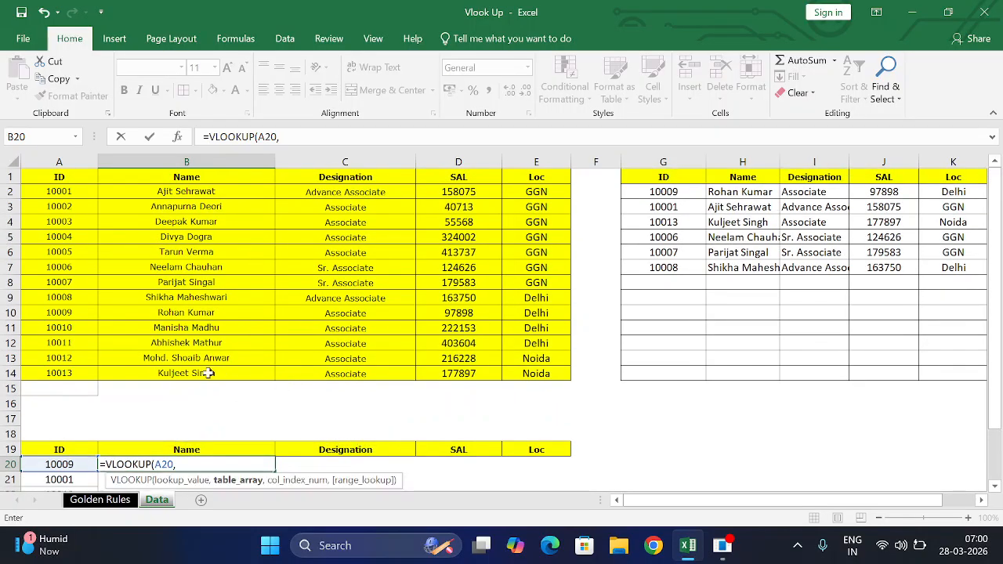
drag(74, 179, 543, 376)
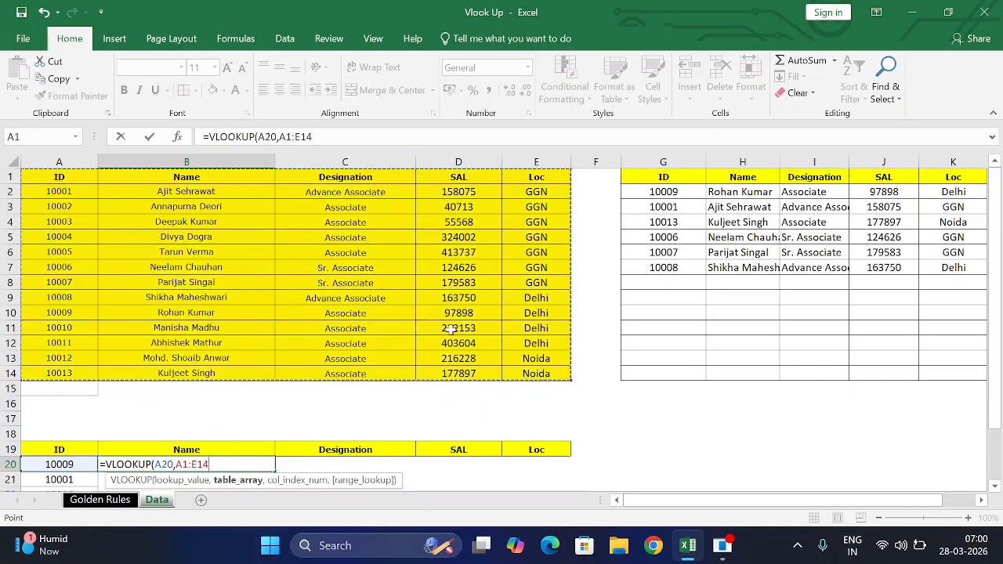
key(F4)
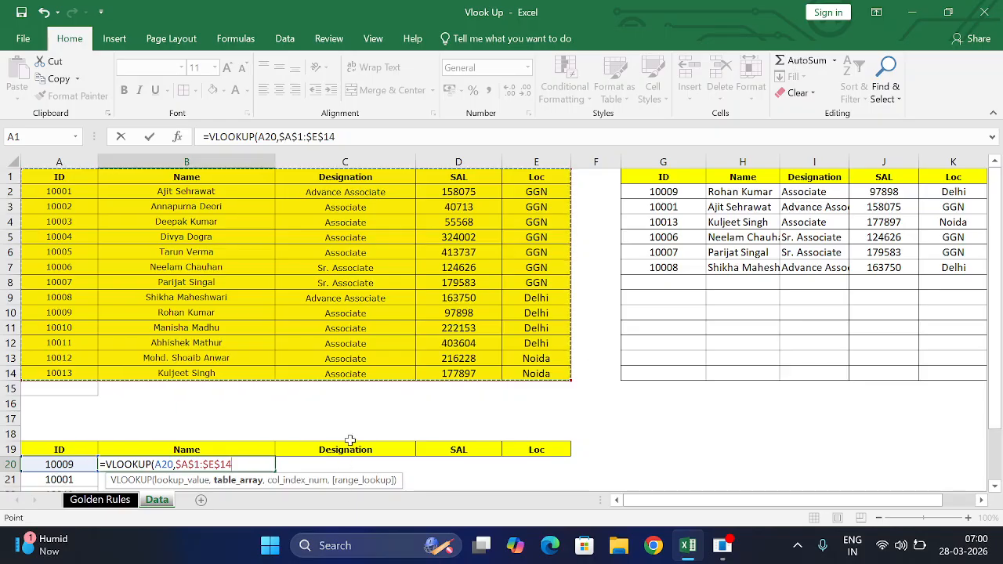
text(,2,0))
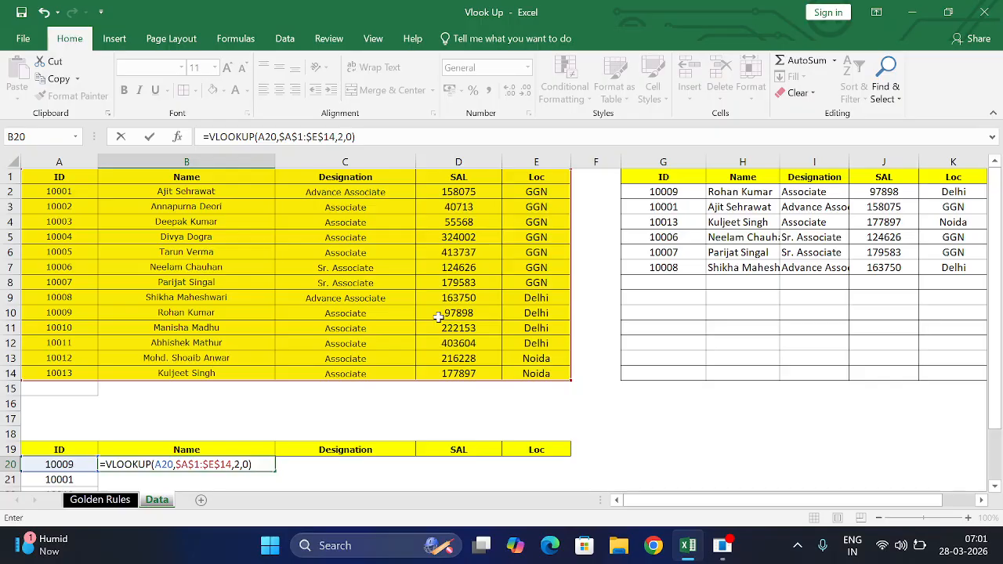
key(Return)
Step: Fill the B20 Name formula down to row 25 and check the names against the employee data
scroll(439, 316, down, 2)
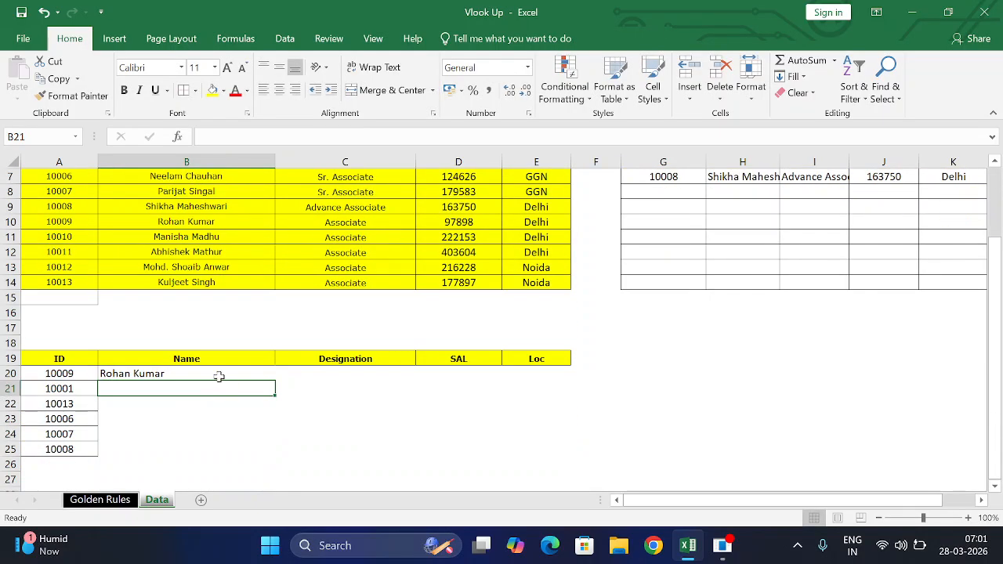
click(220, 376)
double_click(275, 381)
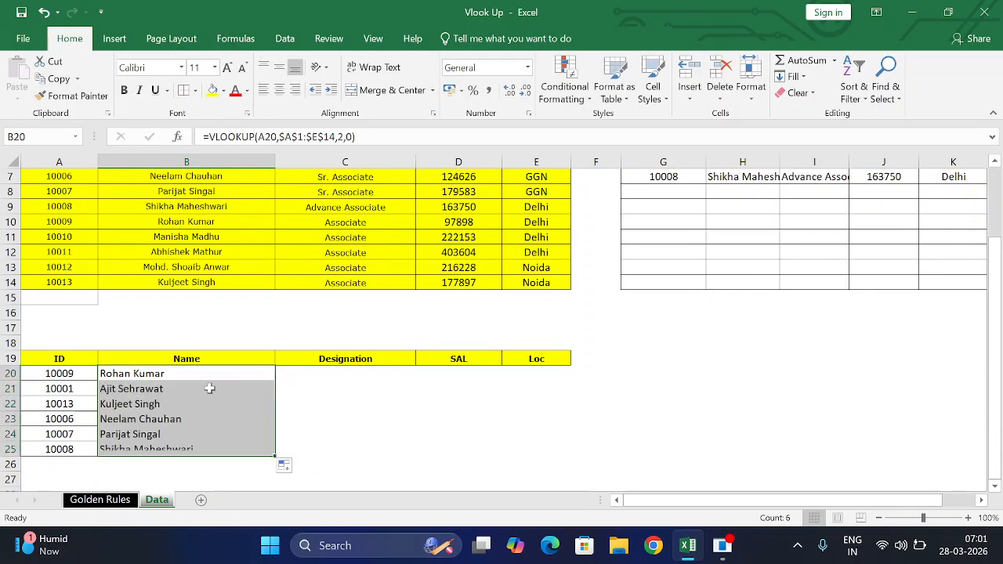
scroll(215, 389, up, 1)
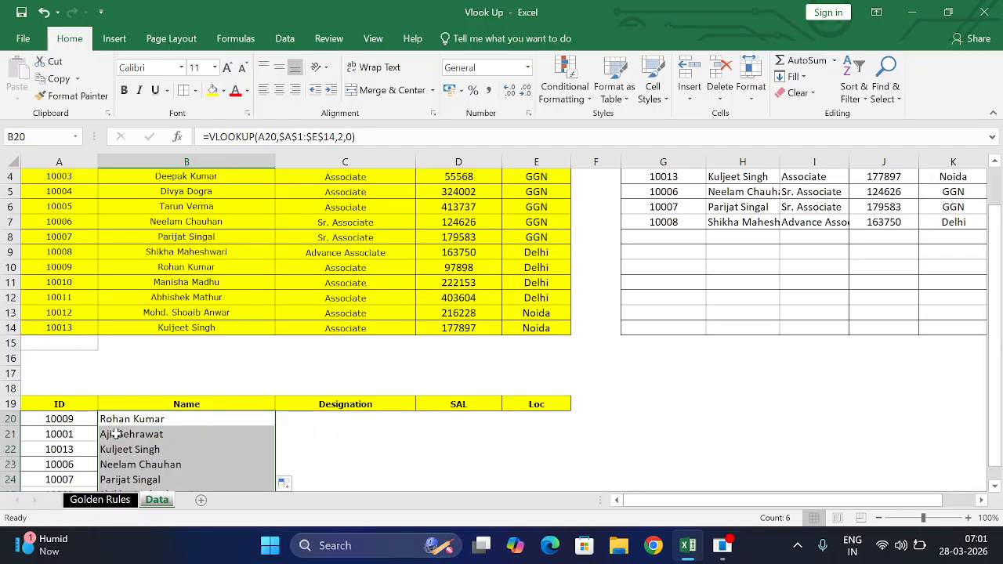
scroll(116, 433, up, 1)
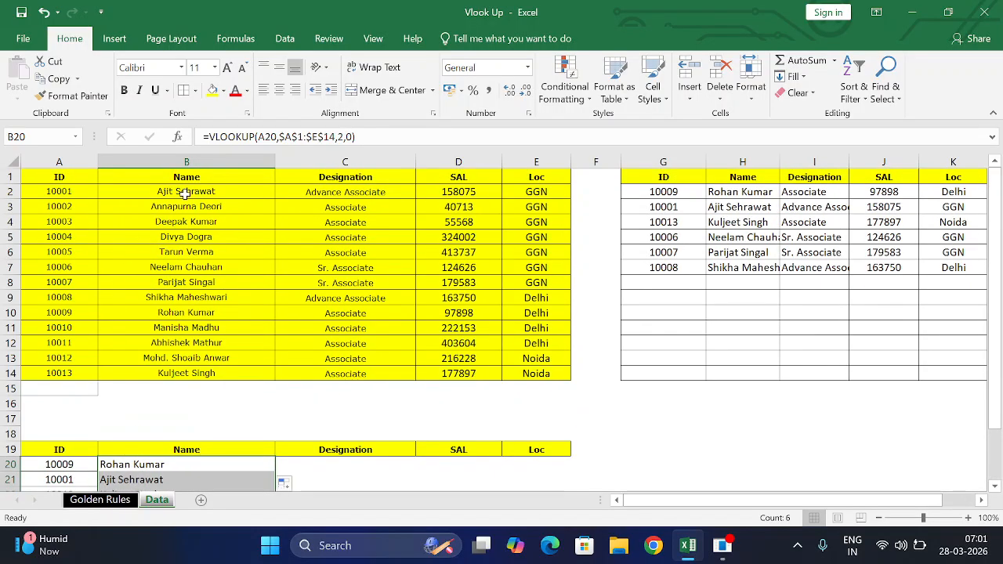
click(185, 195)
scroll(246, 293, down, 2)
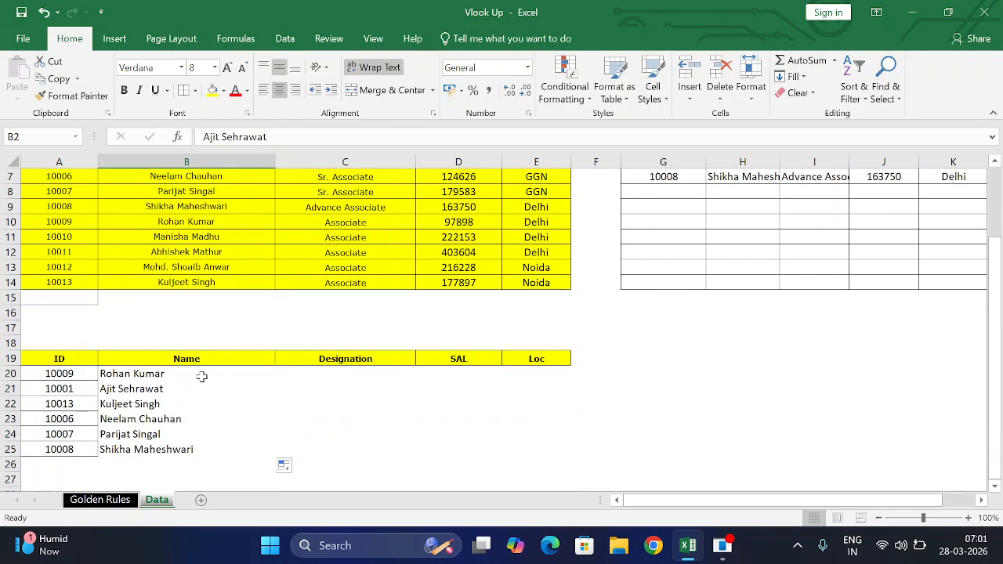
Step: Try copying the B20 formula into the Designation cell C20 and compare the lookup references of both cells
click(202, 377)
key(ctrl+c)
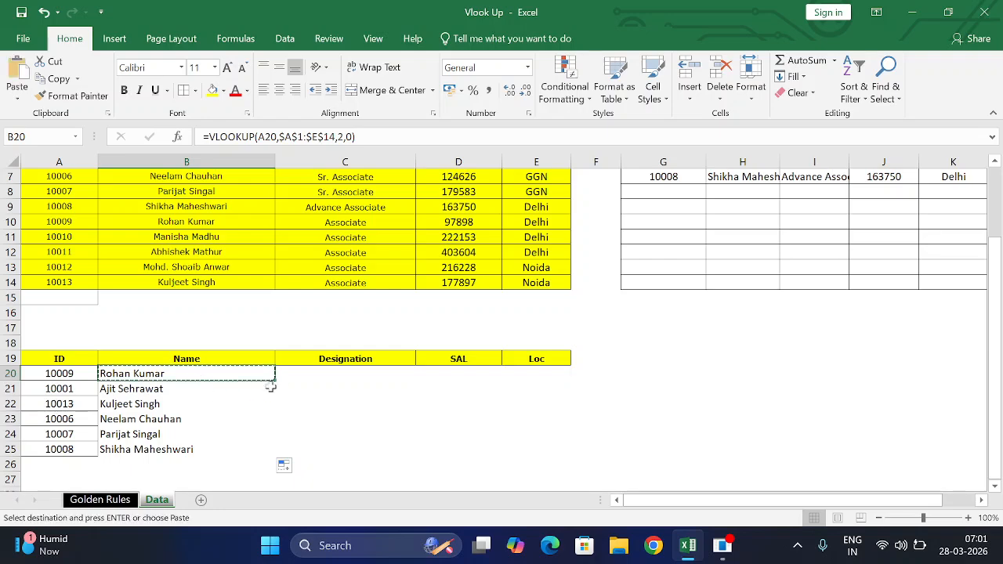
click(313, 375)
key(ctrl+v)
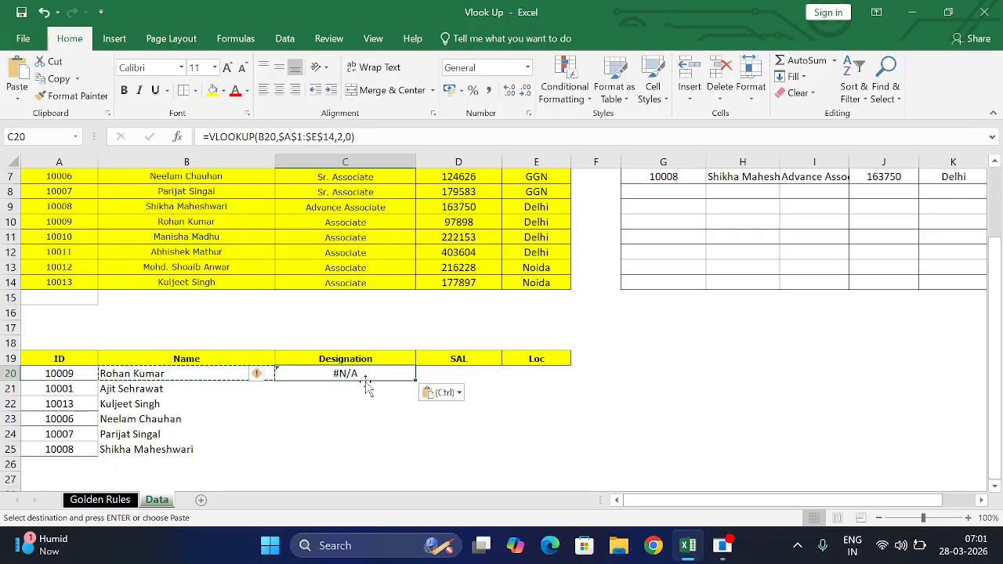
click(190, 378)
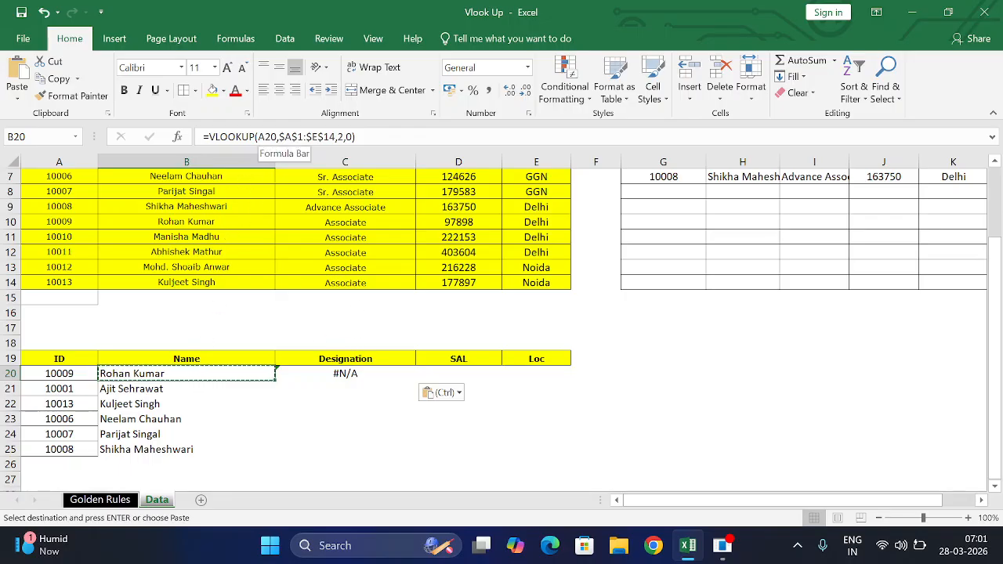
click(336, 376)
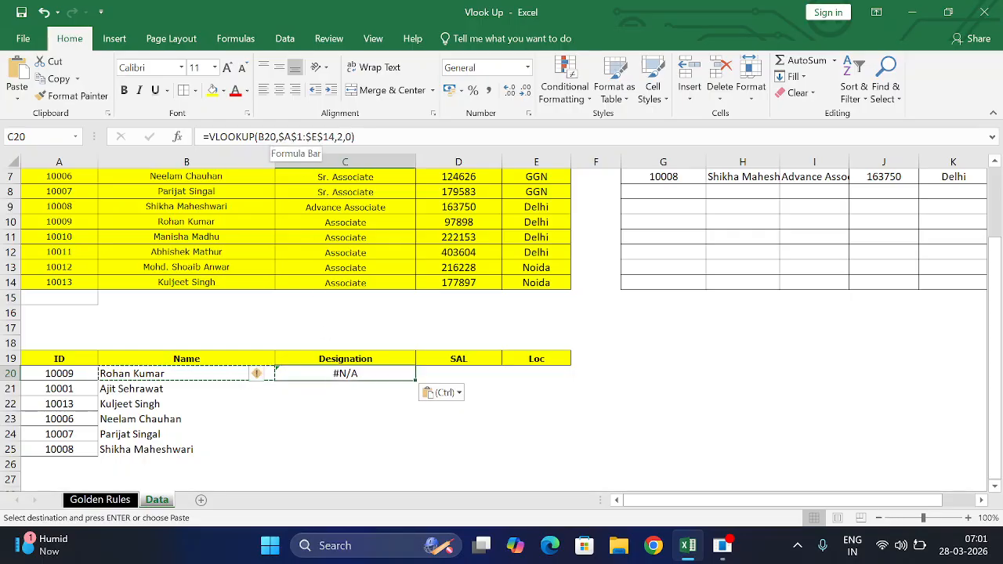
Step: Anchor the lookup value's column in the B20 formula as $A20 and refill the formula down to row 25
click(212, 368)
click(257, 137)
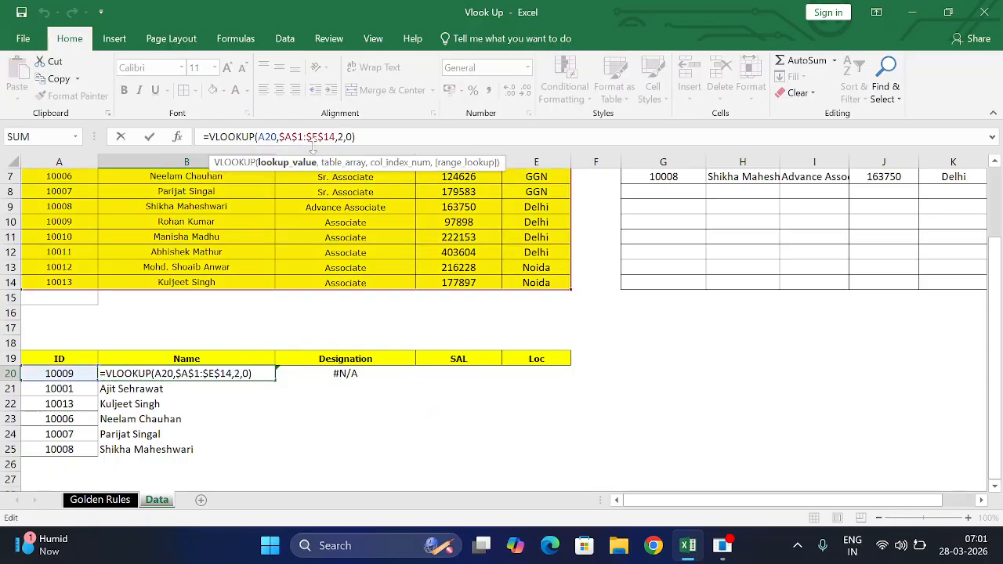
text($)
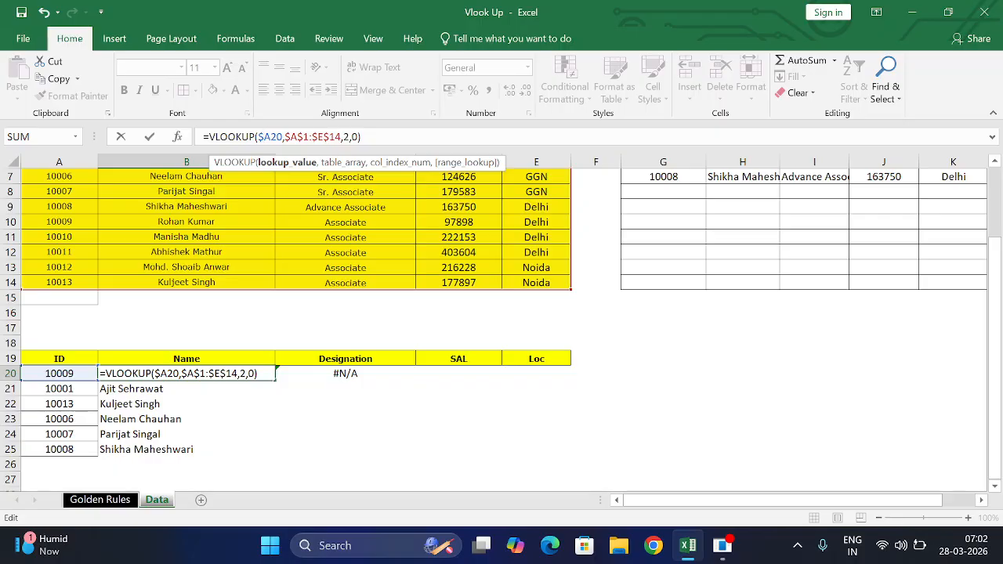
key(Return)
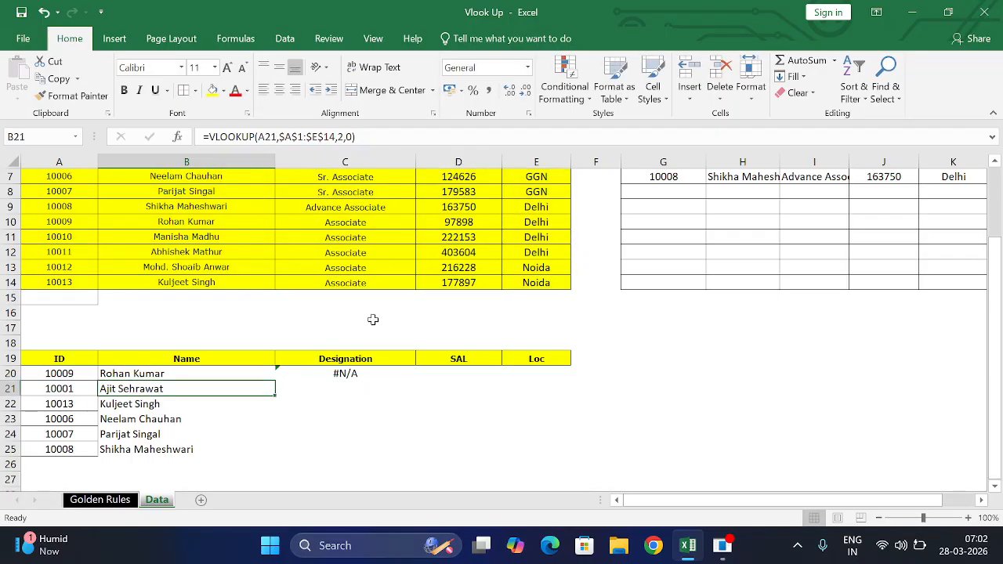
click(269, 375)
double_click(276, 381)
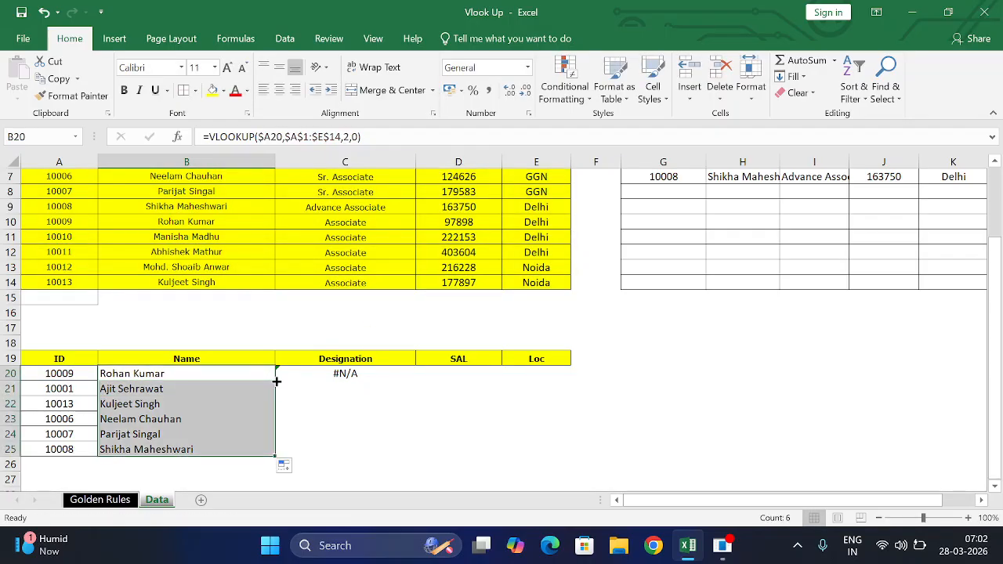
drag(247, 378, 248, 385)
Step: Copy the B20 formula into the Designation, SAL and Loc cells C20, D20 and E20
click(255, 371)
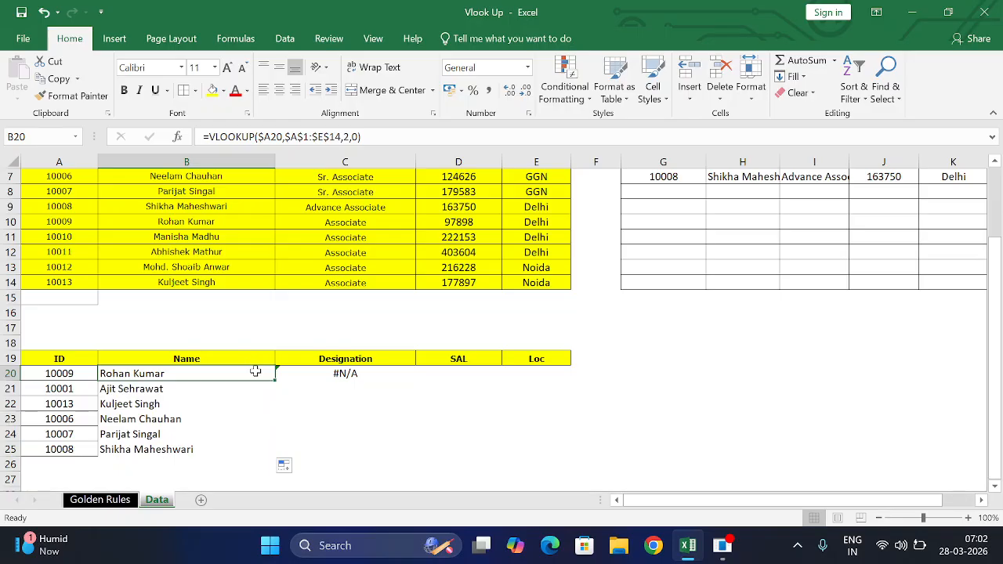
key(ctrl+c)
click(317, 374)
key(ctrl+v)
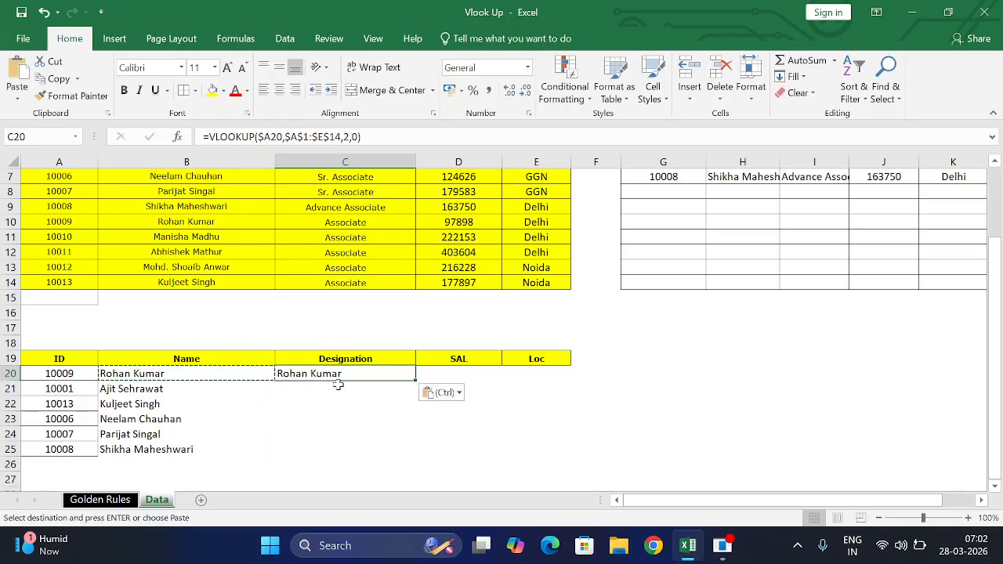
scroll(338, 375, up, 1)
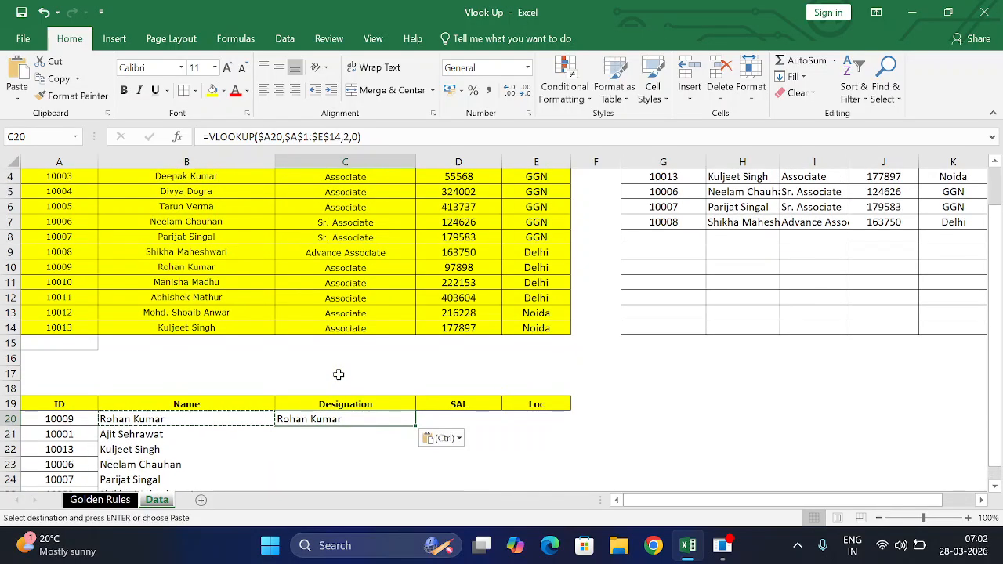
scroll(338, 374, up, 1)
scroll(347, 370, down, 1)
click(443, 418)
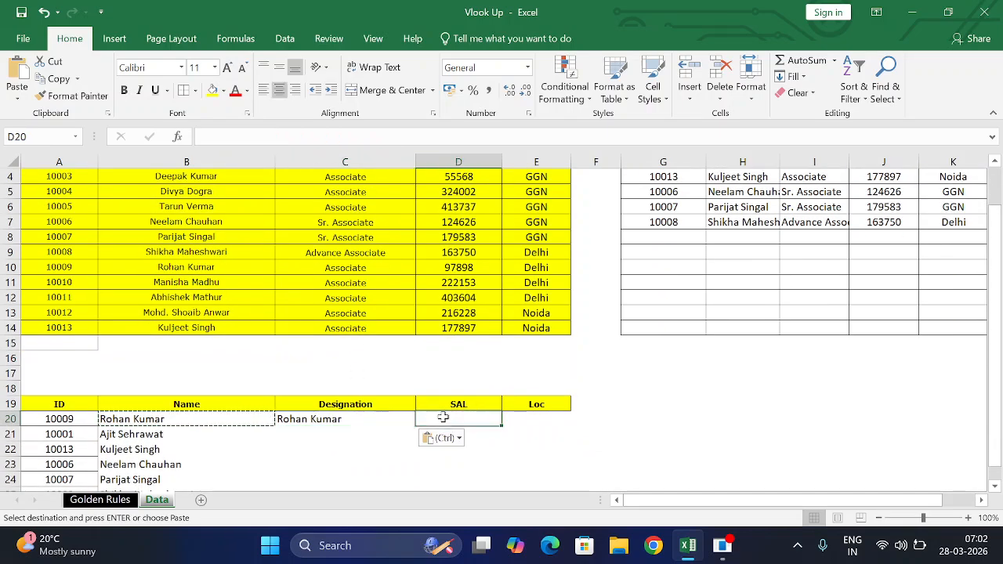
key(ctrl+v)
click(513, 420)
key(ctrl+v)
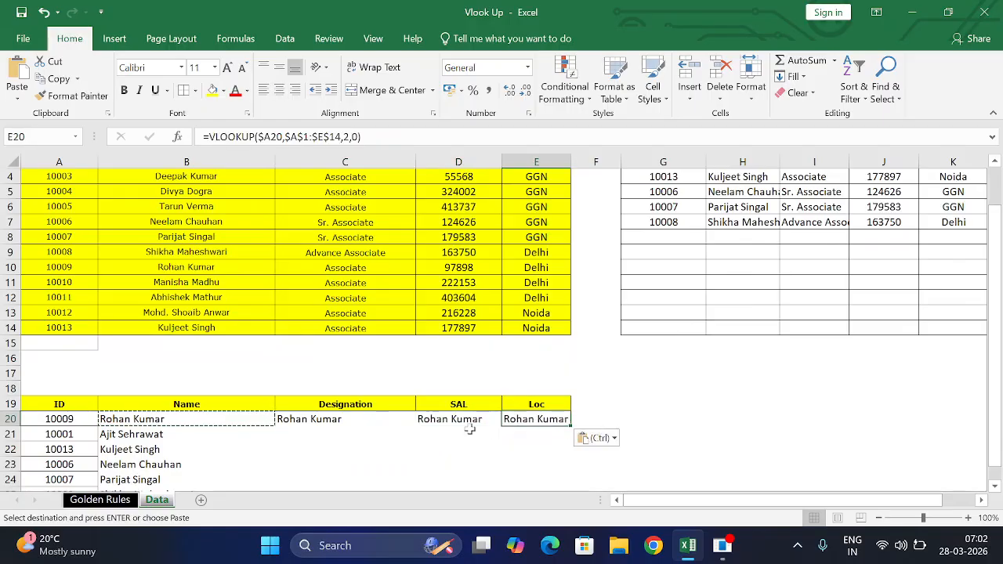
Step: Set the column index in the Designation formula in C20 to 3
click(359, 423)
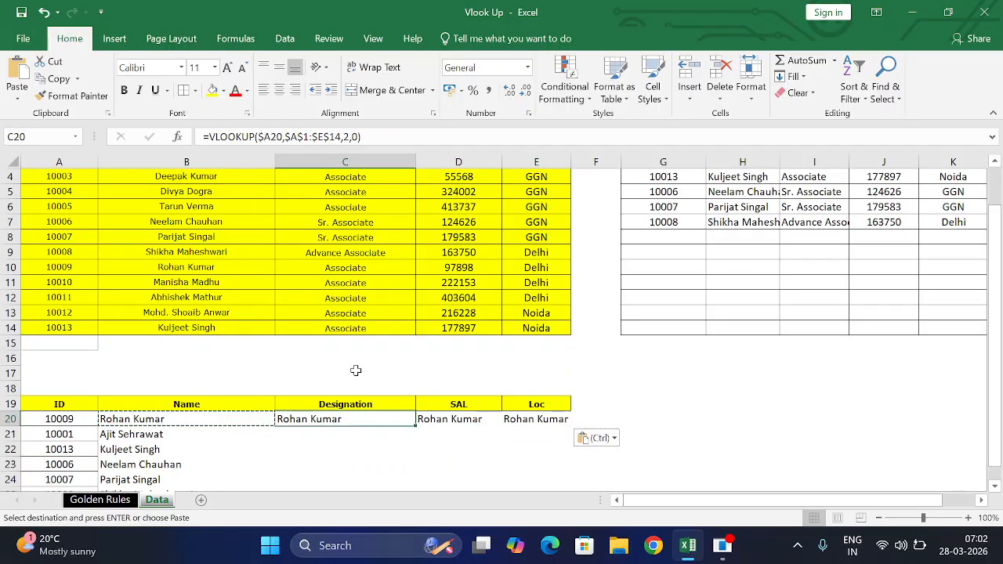
key(Escape)
click(343, 137)
key(Delete)
text(3)
key(Return)
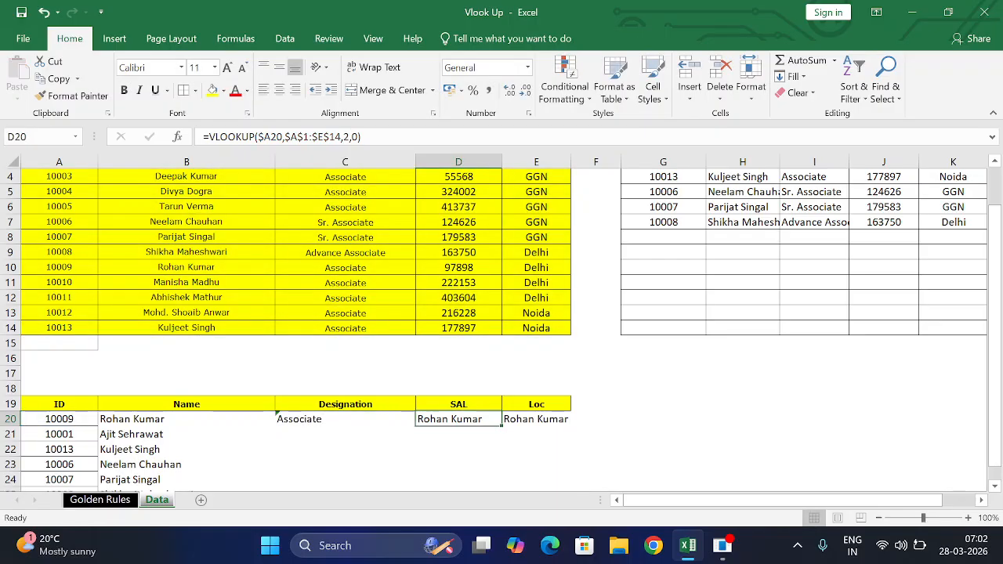
Step: Set the column index in the SAL formula in D20 to 4
click(390, 133)
key(Left)
key(Left)
key(BackSpace)
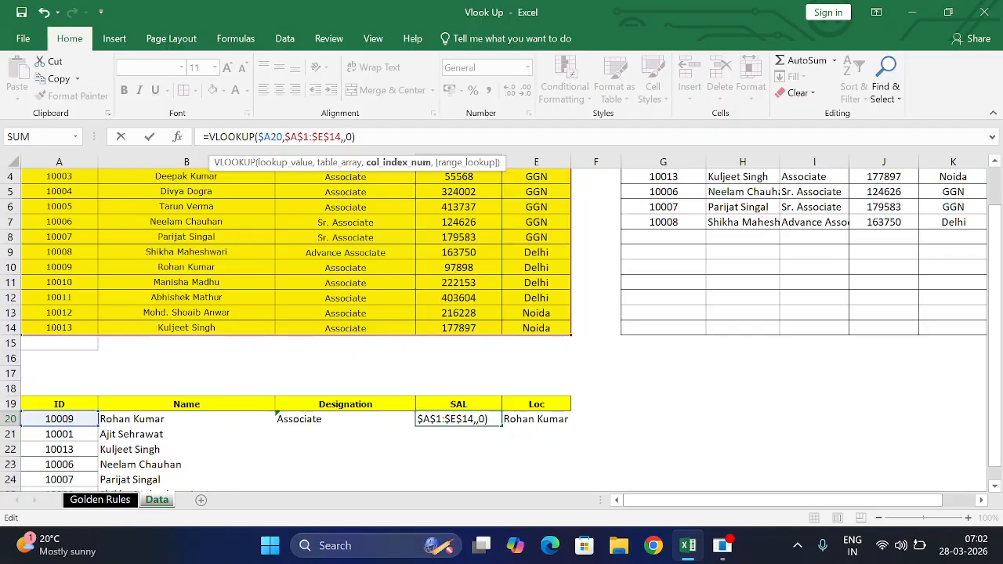
text(4)
key(Return)
Step: Set the column index in the Loc formula in E20 to 5
click(543, 420)
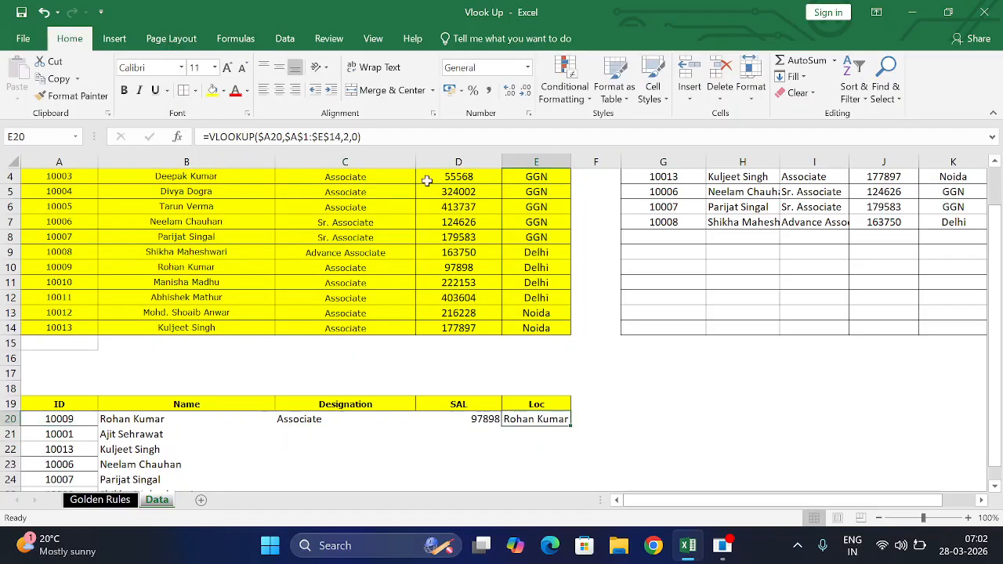
click(349, 137)
key(BackSpace)
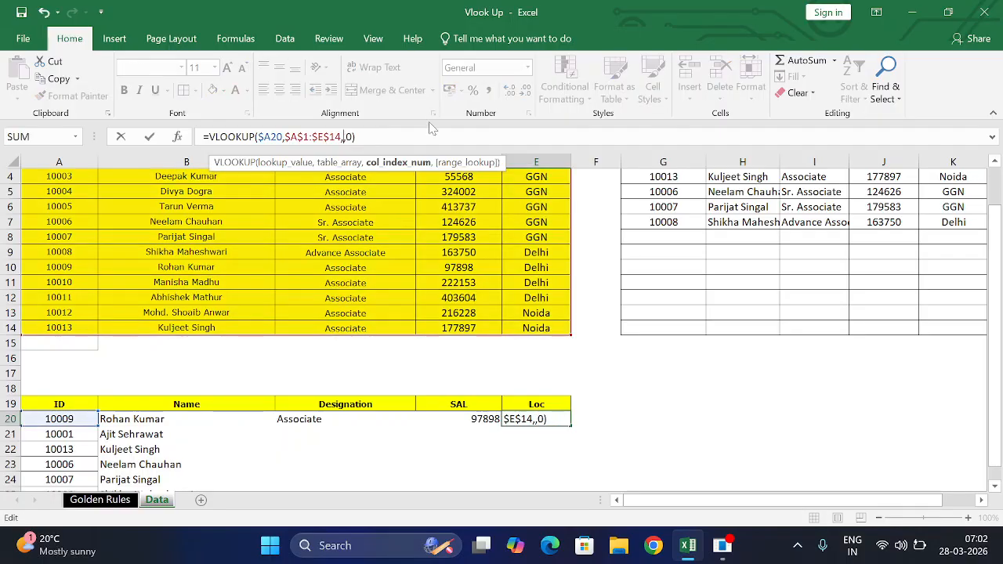
text(5)
key(Return)
Step: Fill the Designation, SAL and Loc formulas in C20:E20 down to row 25
drag(337, 419, 529, 418)
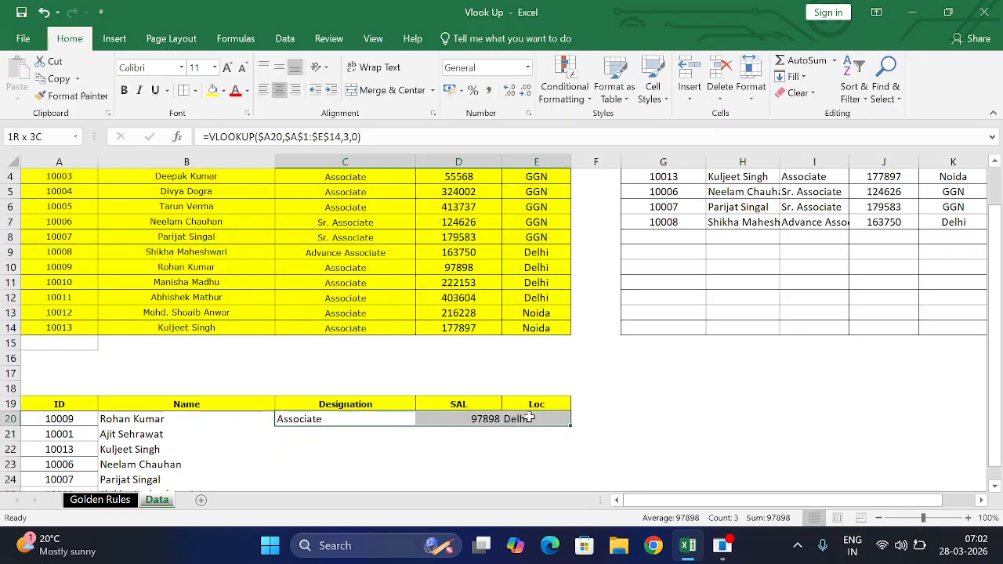
double_click(570, 424)
scroll(575, 383, down, 2)
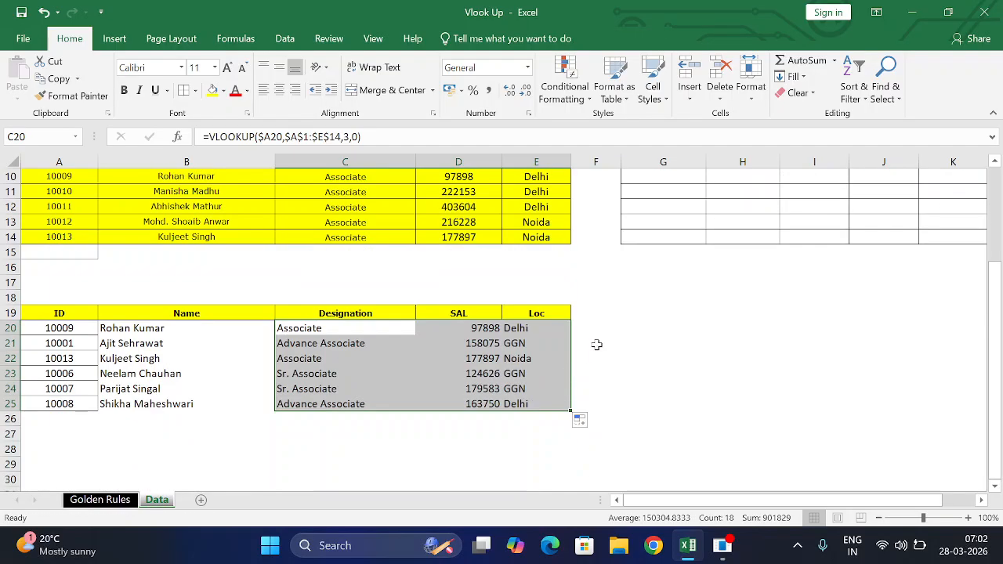
Step: Apply All Borders to the second lookup table's rows, A20:E25
click(240, 400)
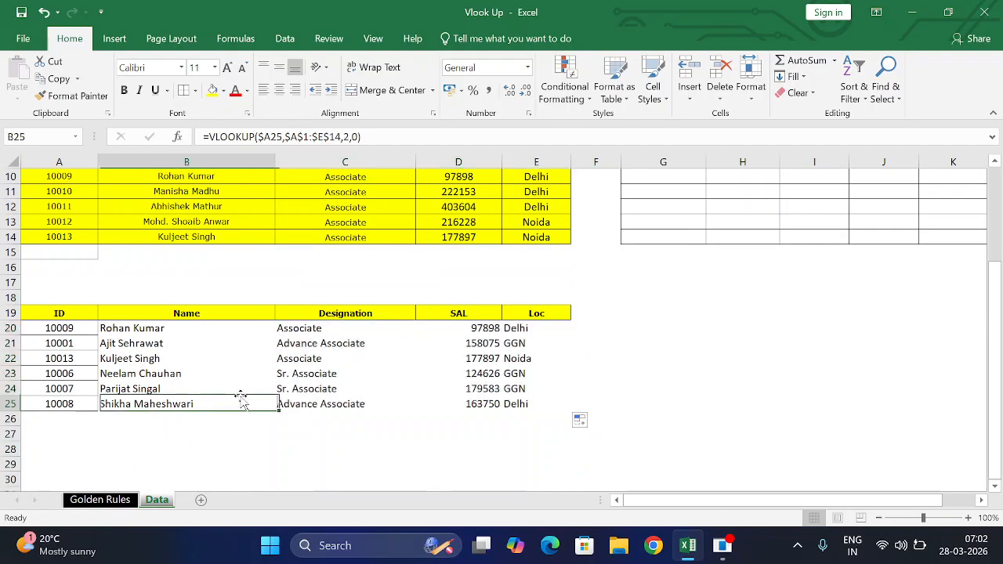
drag(94, 333, 549, 406)
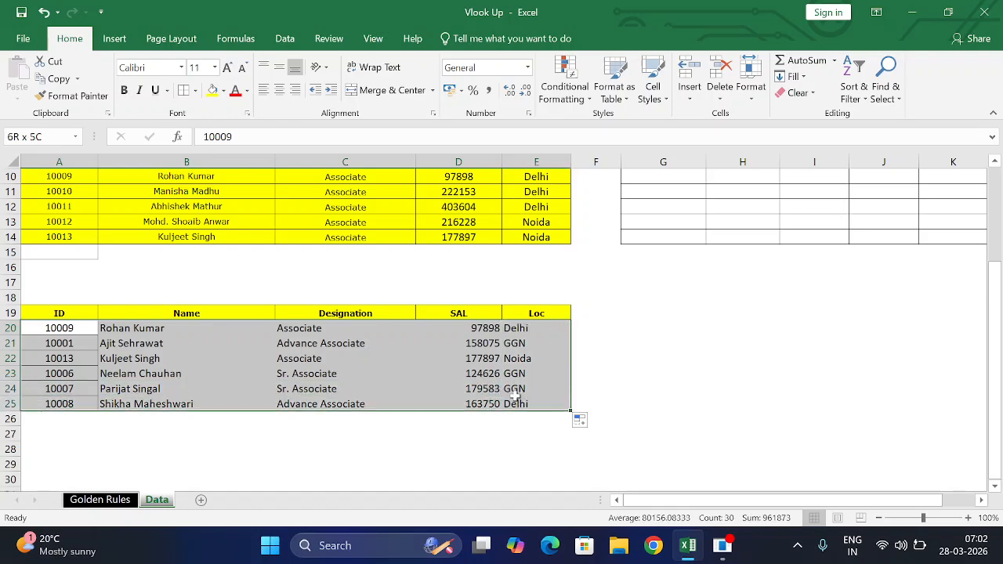
click(195, 90)
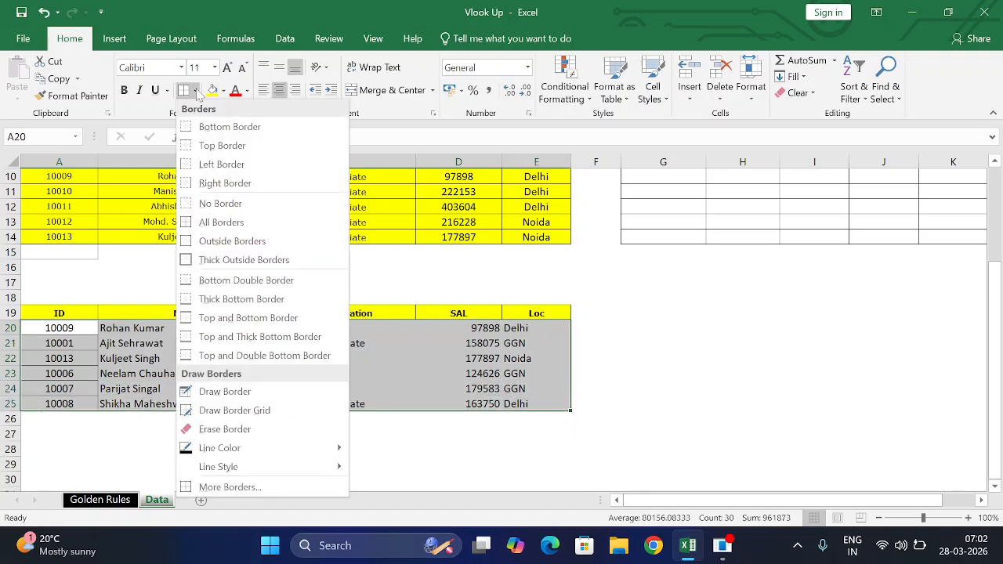
click(205, 222)
click(631, 298)
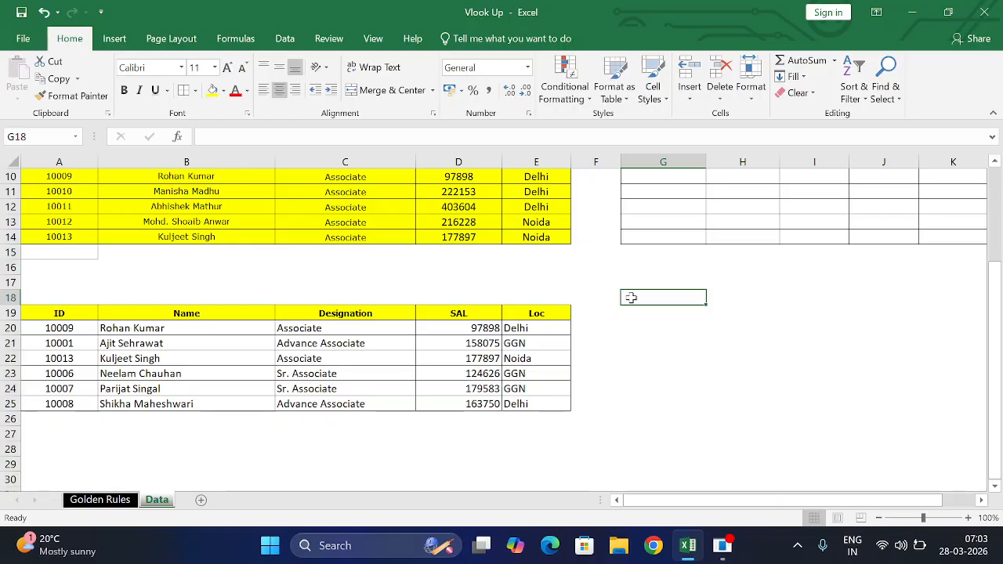
Step: Examine the first lookup table's ID and its Name and Designation formulas in row 2 against the source data's ID column
scroll(473, 345, up, 3)
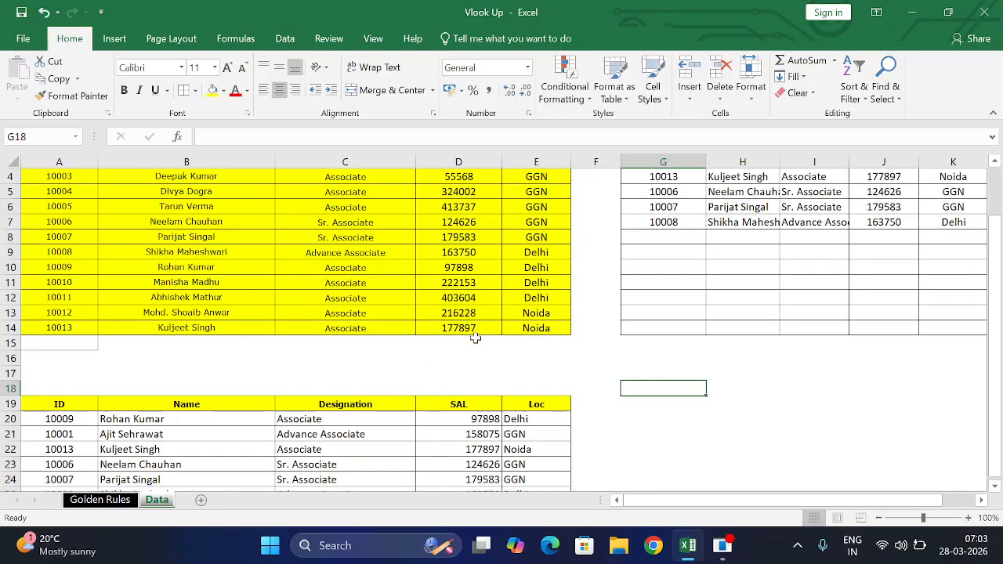
click(98, 500)
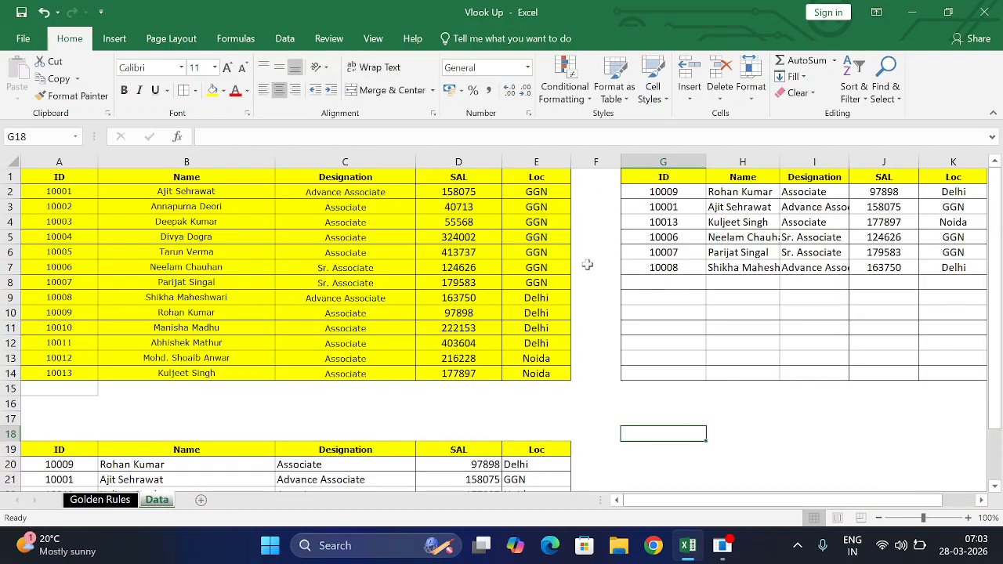
click(744, 191)
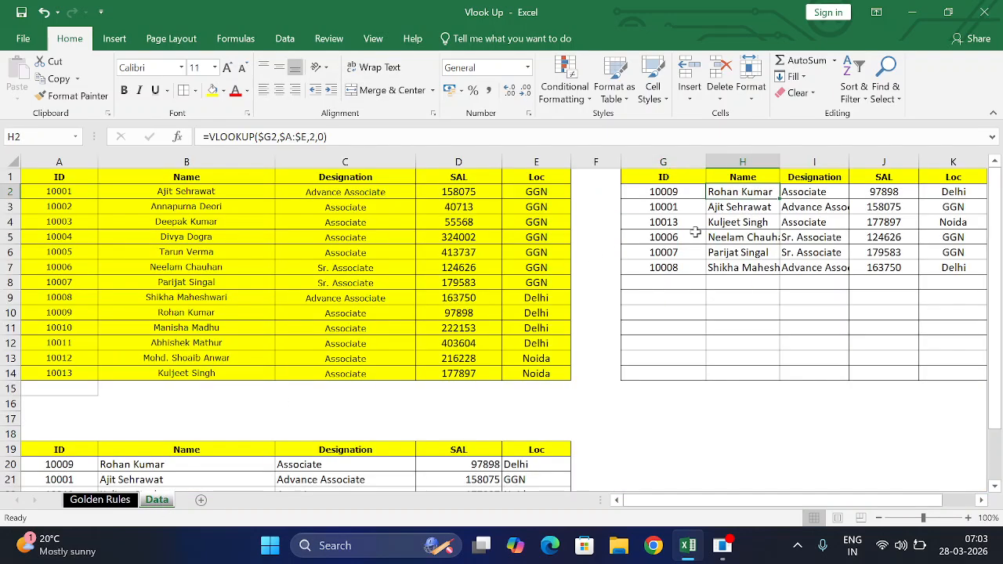
click(682, 191)
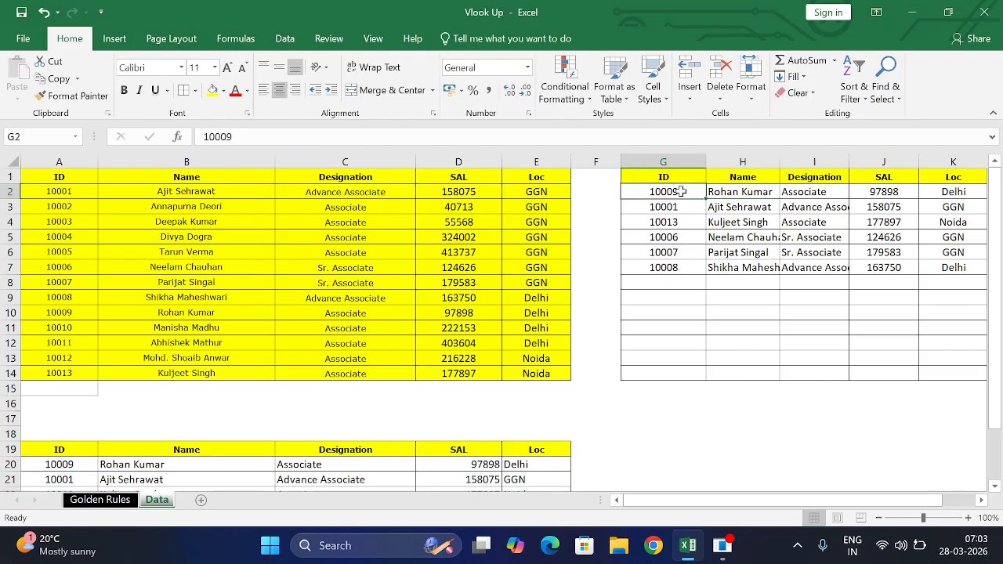
click(59, 192)
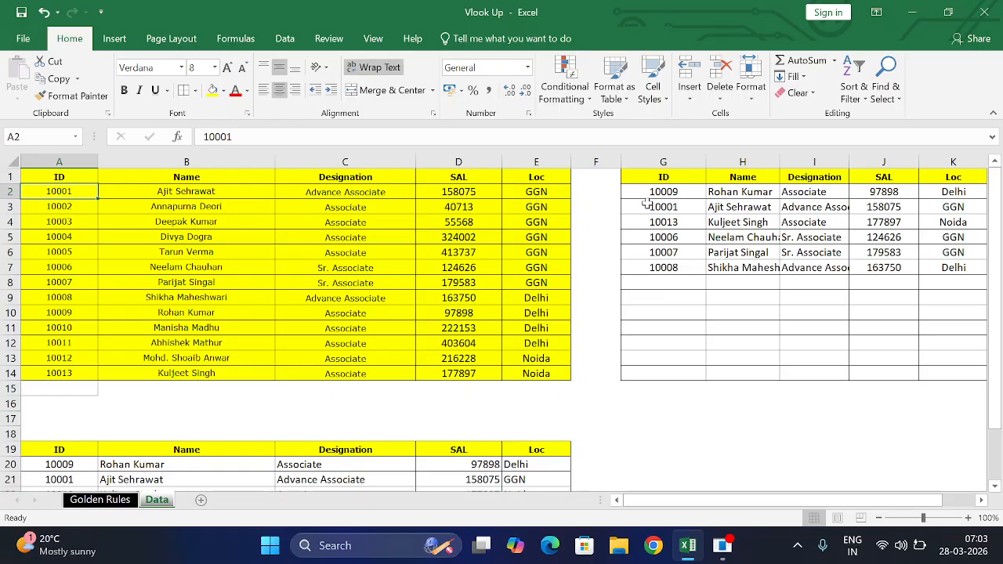
click(729, 195)
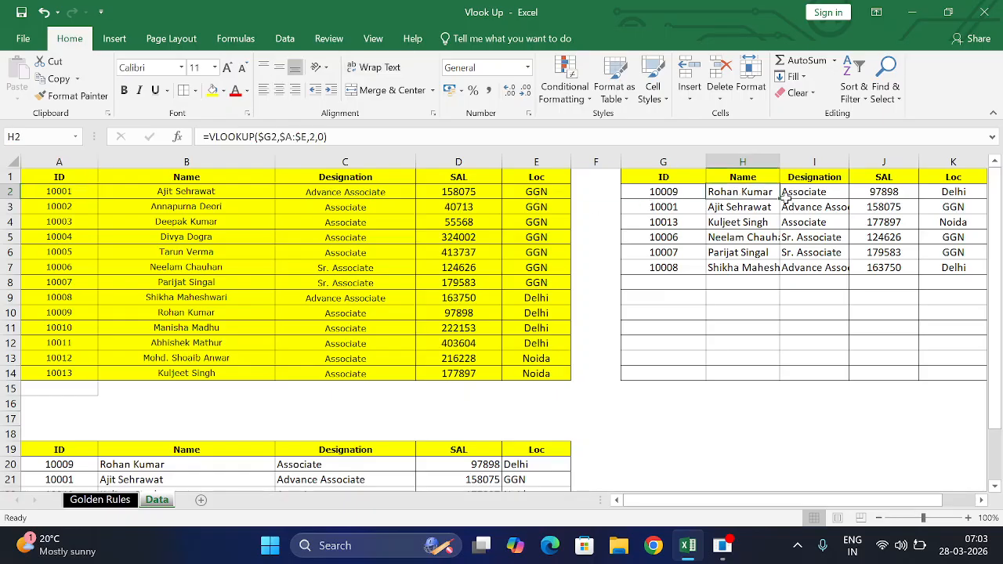
click(815, 196)
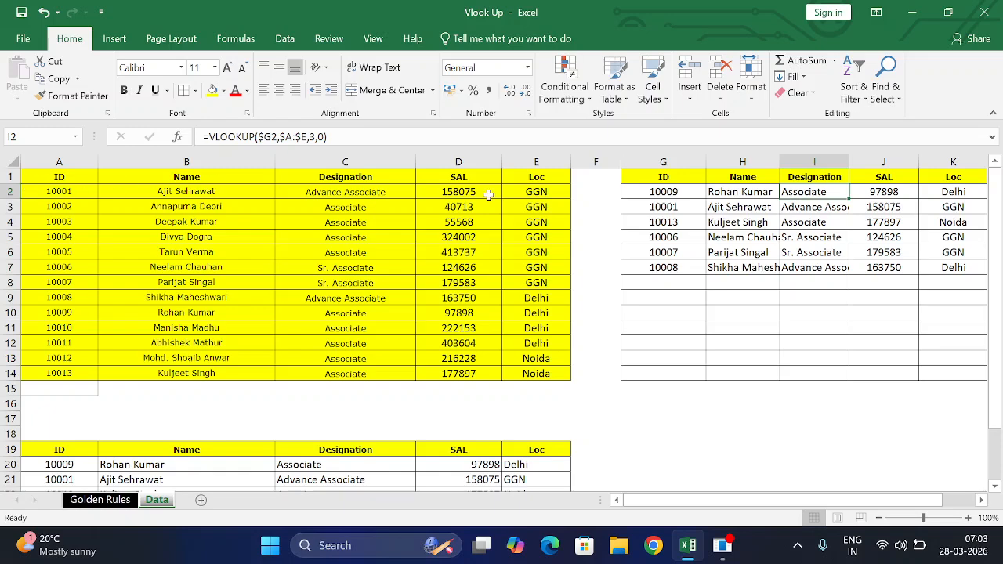
Step: Copy the Name header from H1 to G11 and the ID header from G1 to H11 to start a reverse-lookup block
click(740, 175)
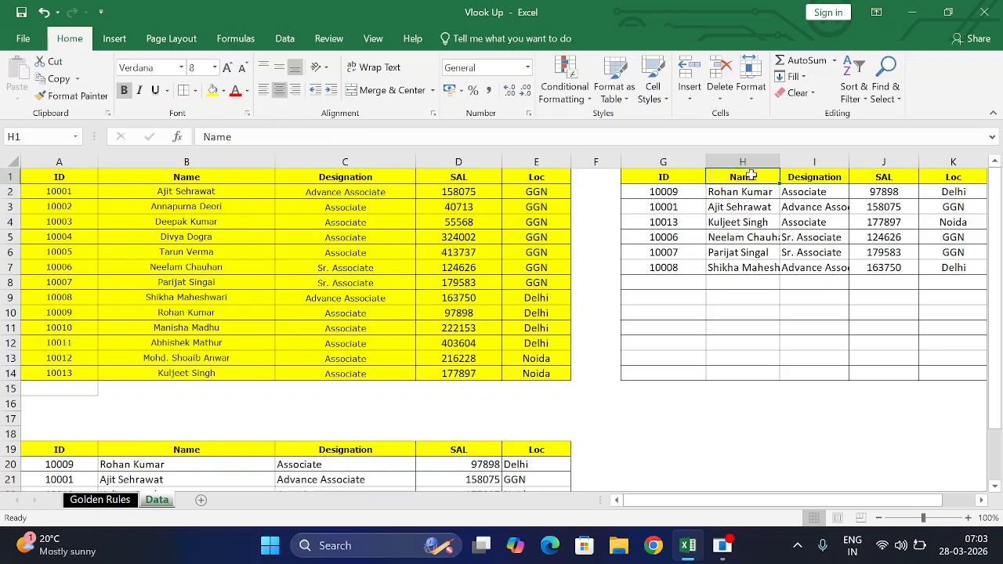
key(ctrl+c)
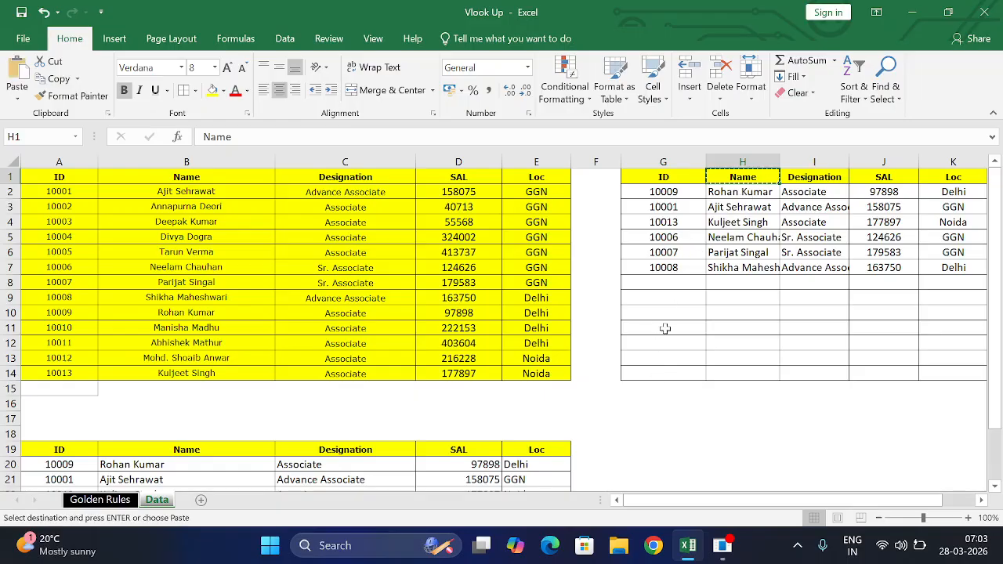
click(663, 328)
key(ctrl+v)
click(695, 176)
key(ctrl+c)
click(739, 327)
key(ctrl+v)
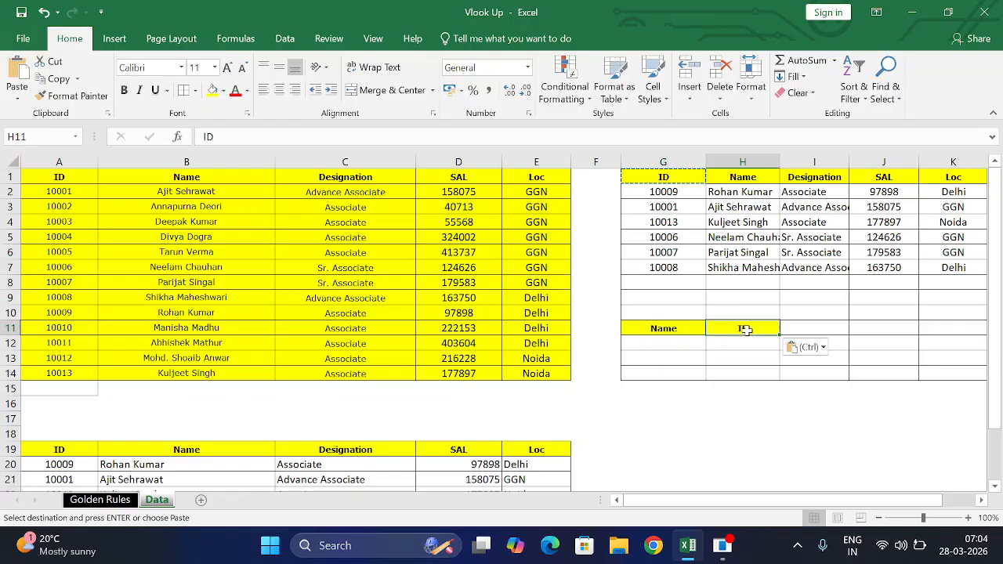
Step: Copy the first employee's name from B2 into G12 under the Name header
click(639, 344)
click(747, 196)
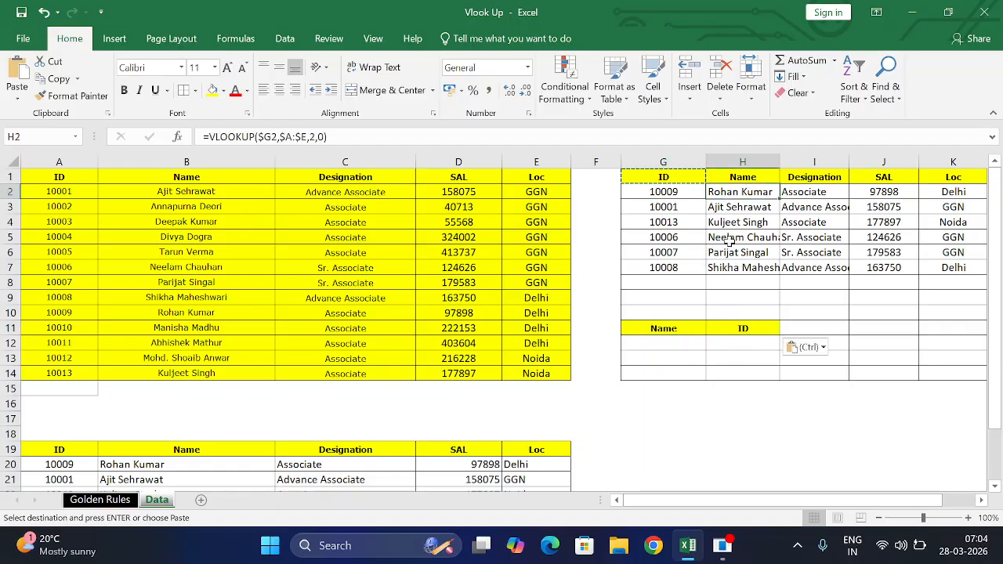
click(210, 196)
key(ctrl+c)
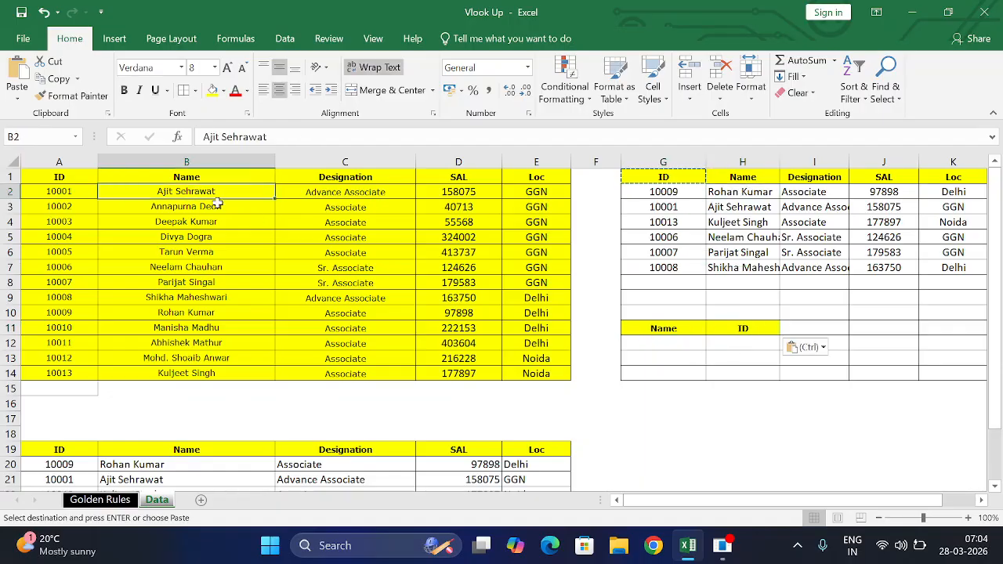
click(642, 329)
click(666, 344)
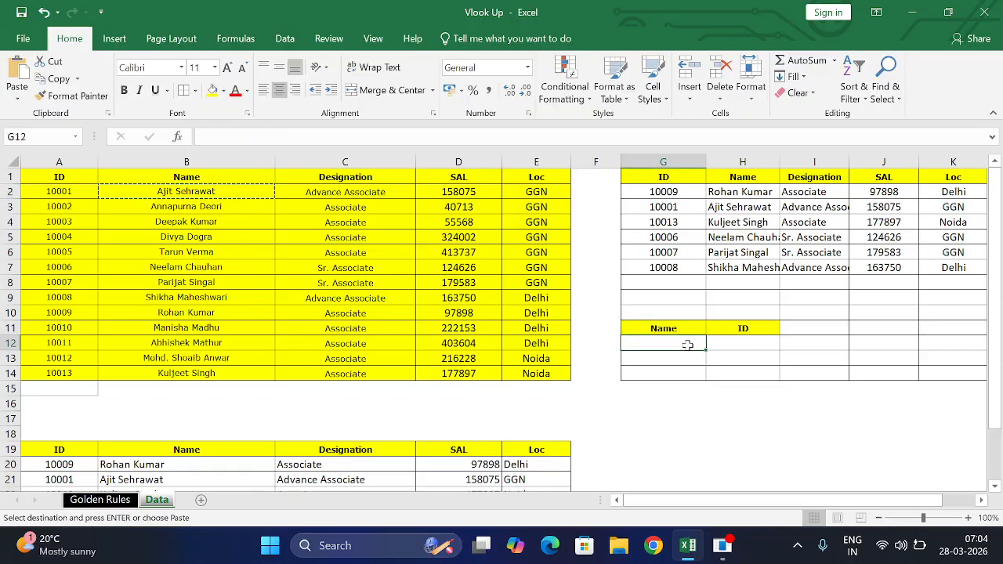
key(ctrl+v)
Step: Try to look up the ID leftward in H12 with =VLOOKUP(G12,$A$1:$E$14,-1,0)
click(754, 345)
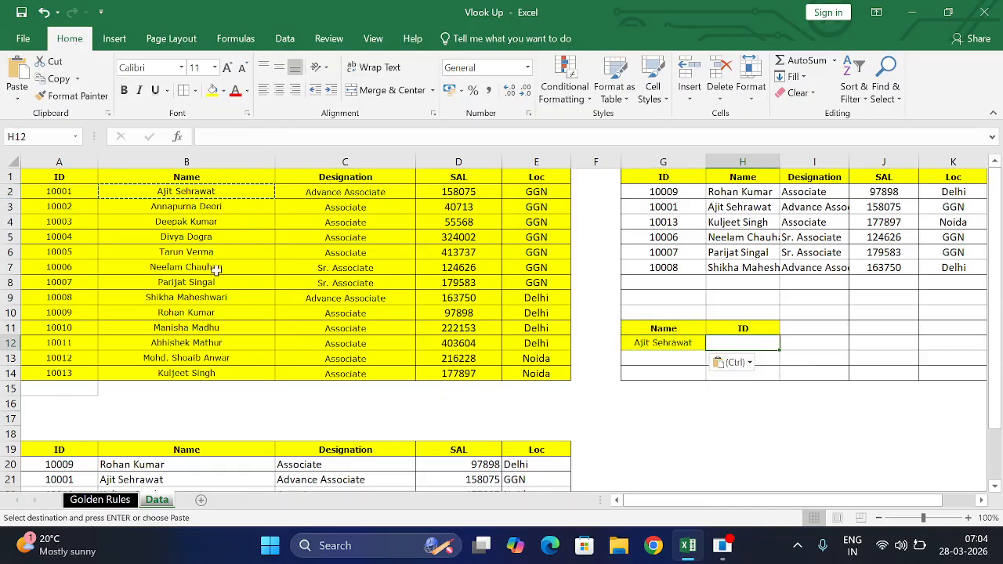
text(=)
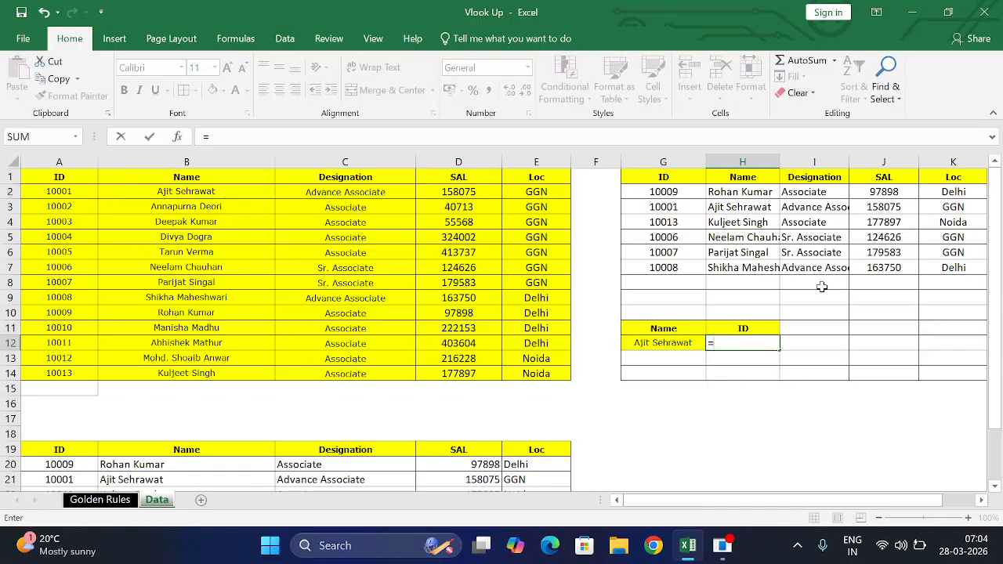
text(vlo)
key(Tab)
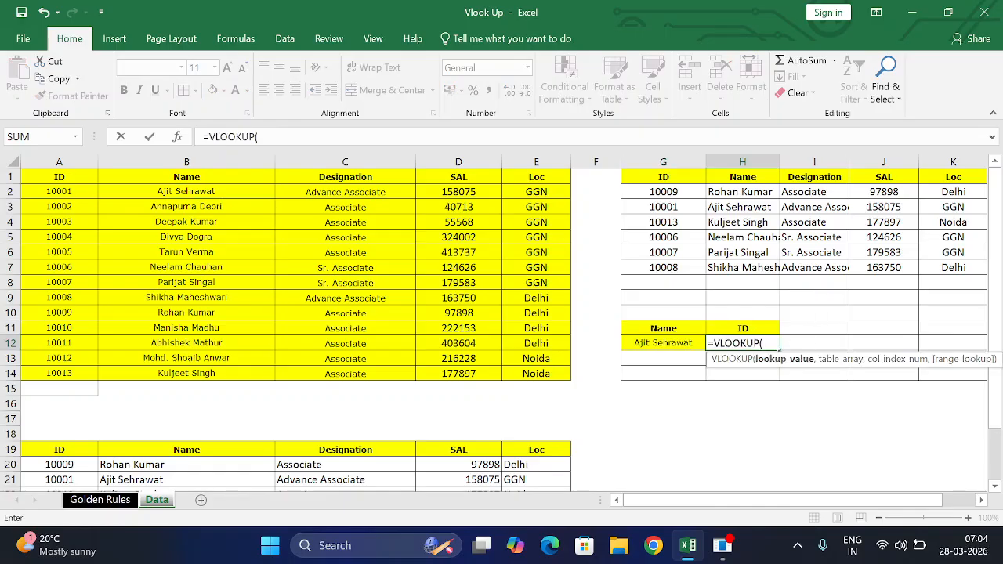
click(650, 343)
text(,)
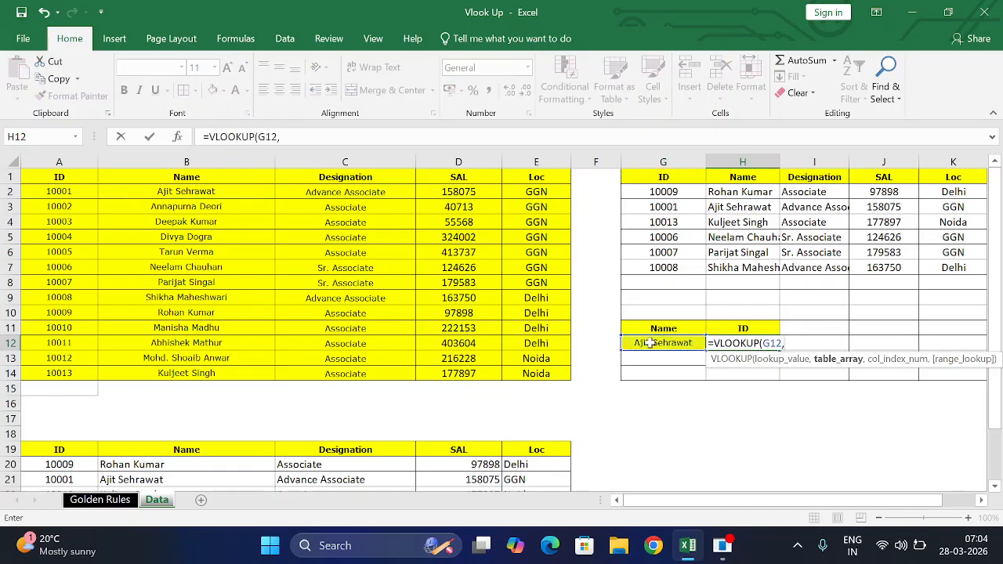
drag(70, 170, 542, 374)
key(F4)
text(,-1)
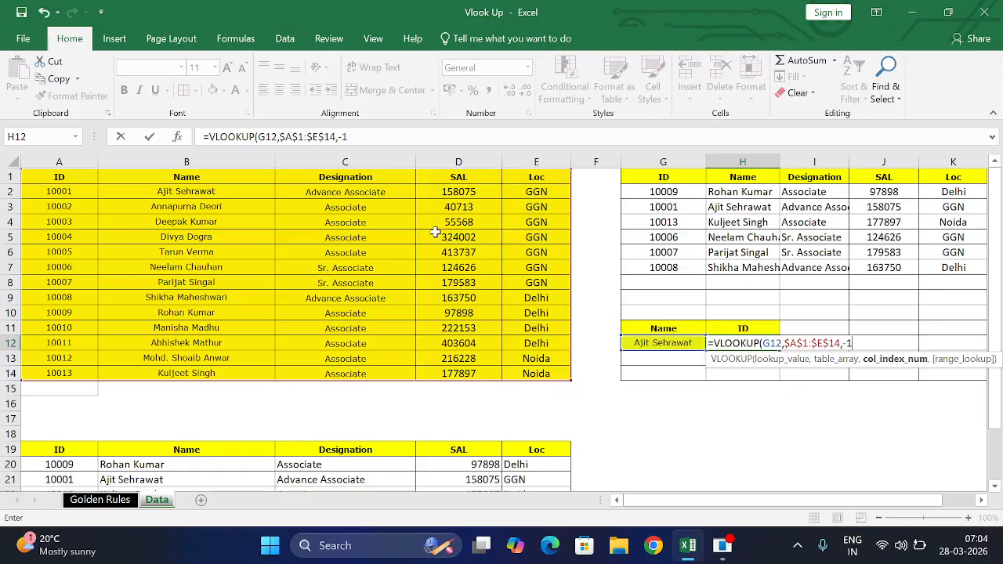
text(,0))
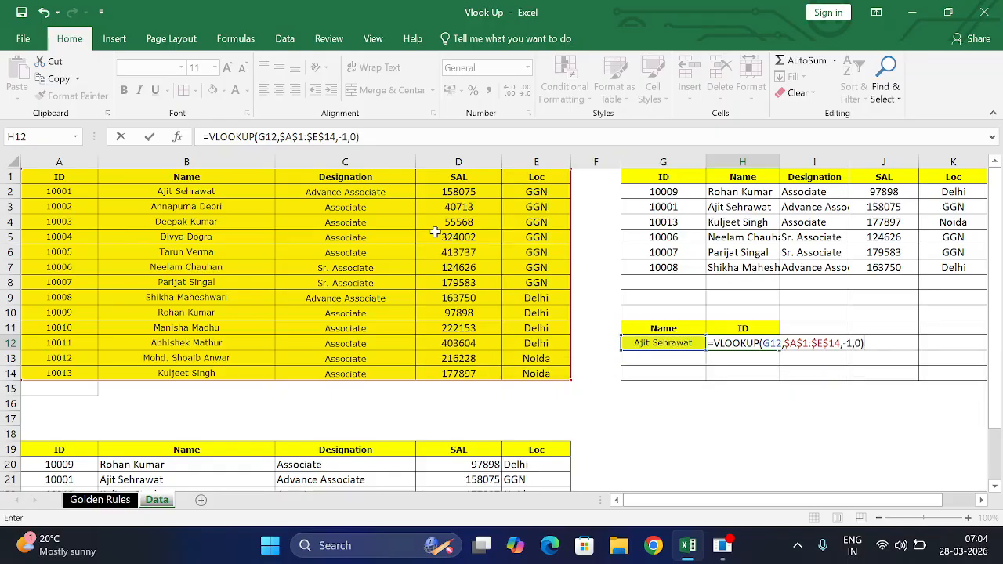
key(Return)
Step: Remove the reverse-lookup block in G11:H12, deleting its formula and contents and applying the plain formatting of G14
click(749, 345)
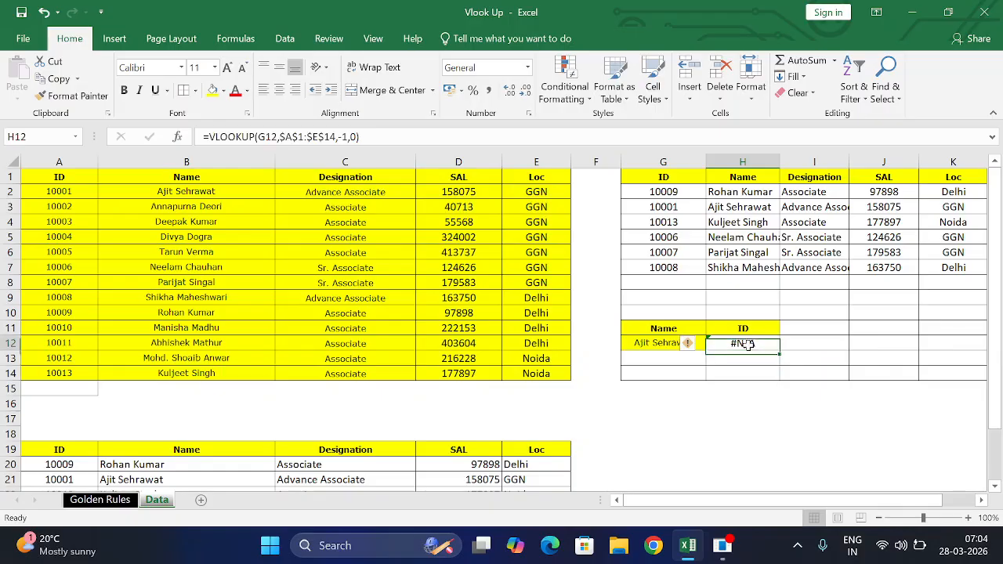
key(Delete)
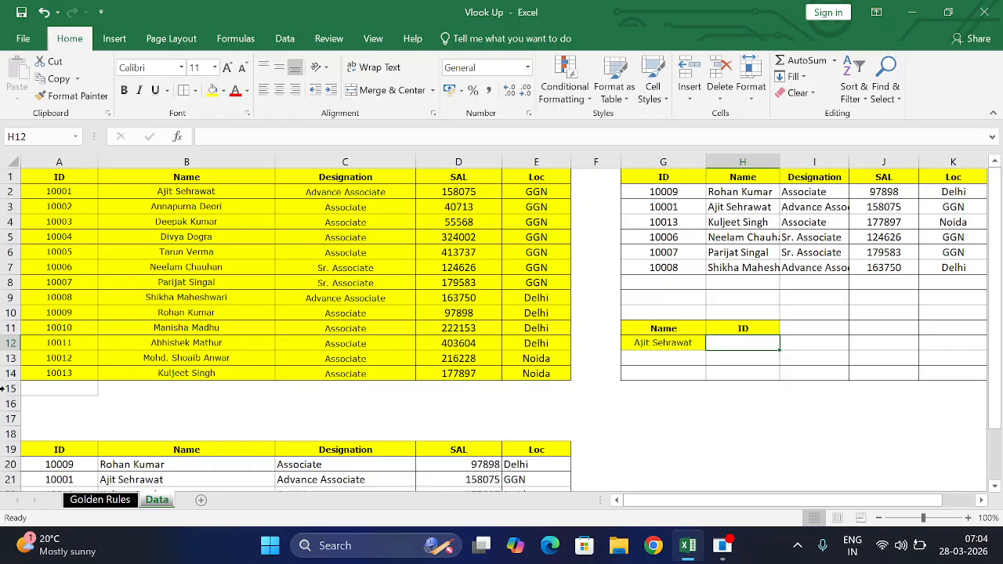
click(693, 375)
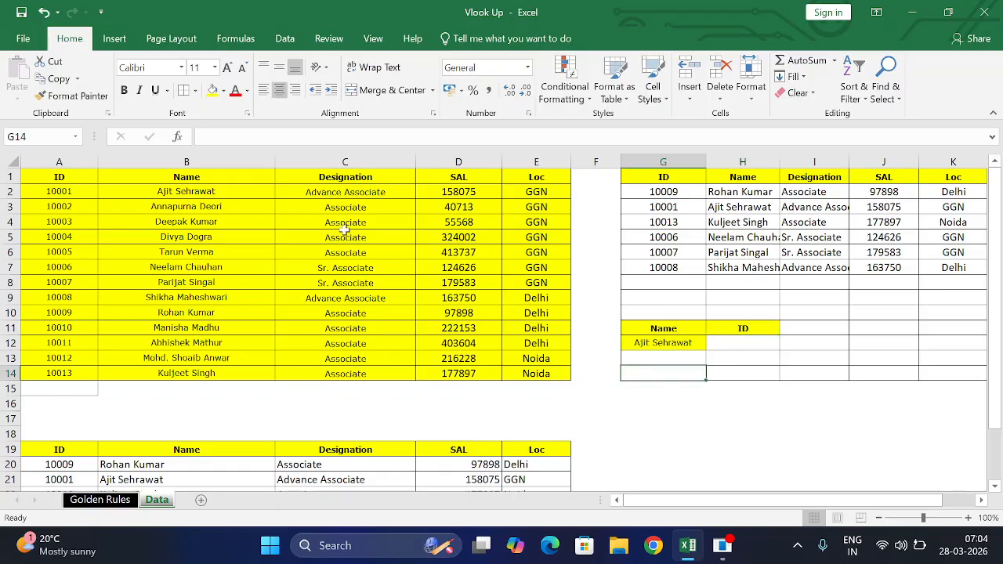
click(78, 96)
mouse_move(637, 327)
mouse_down()
mouse_move(761, 347)
mouse_move(752, 357)
mouse_up()
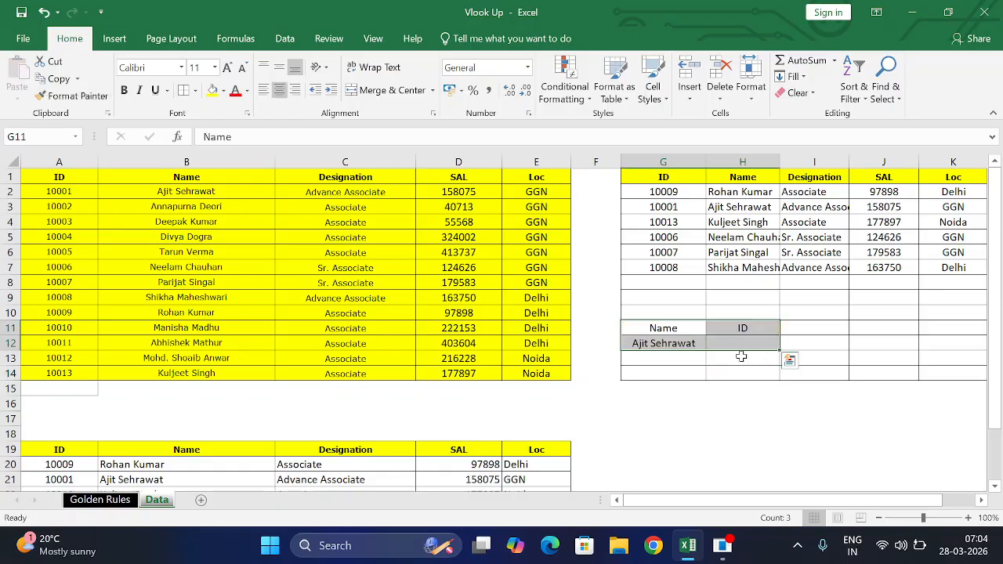
key(Delete)
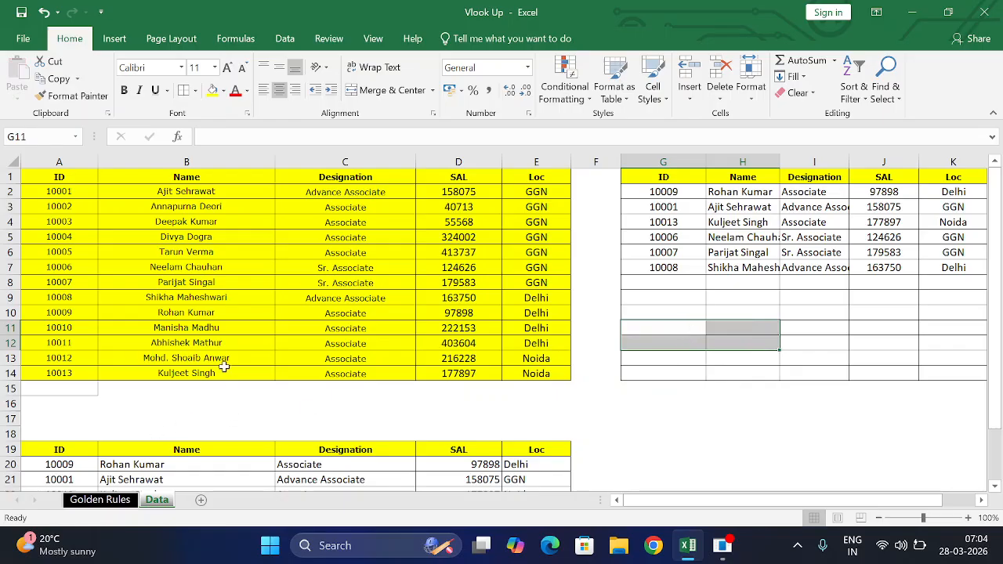
Step: Review the VLOOKUP rules on the Golden Rules sheet, and return to the first lookup ID in G2 on the Data sheet
click(106, 500)
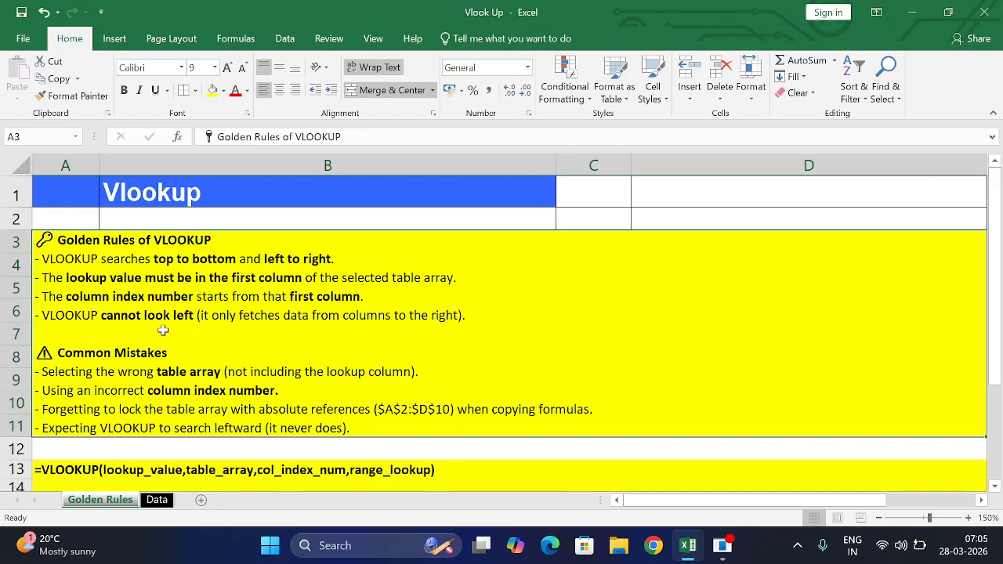
click(157, 500)
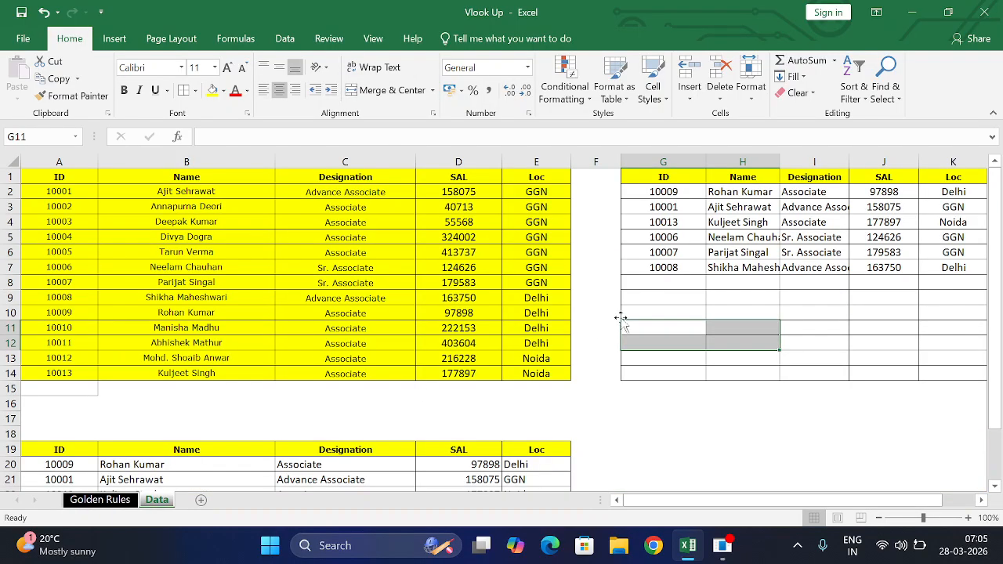
click(666, 181)
click(672, 191)
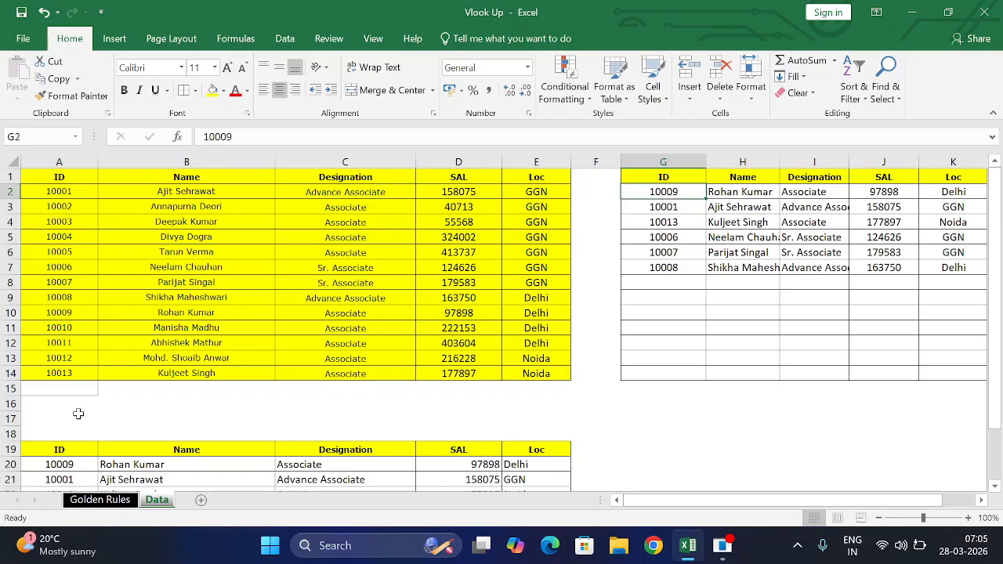
Step: Compare the rules and common mistakes on the Golden Rules sheet with the VLOOKUP formula in H2 on the Data sheet
click(98, 500)
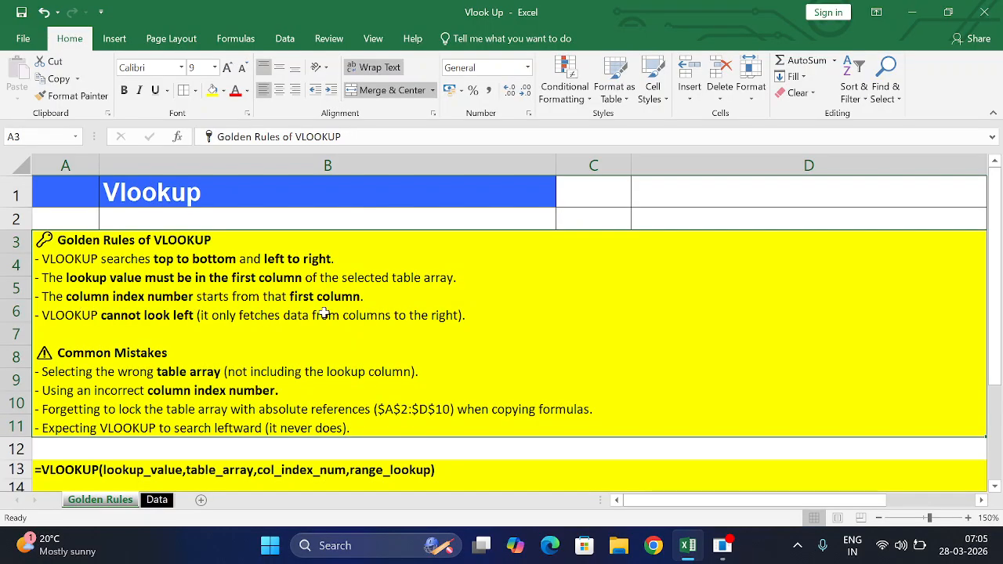
click(157, 500)
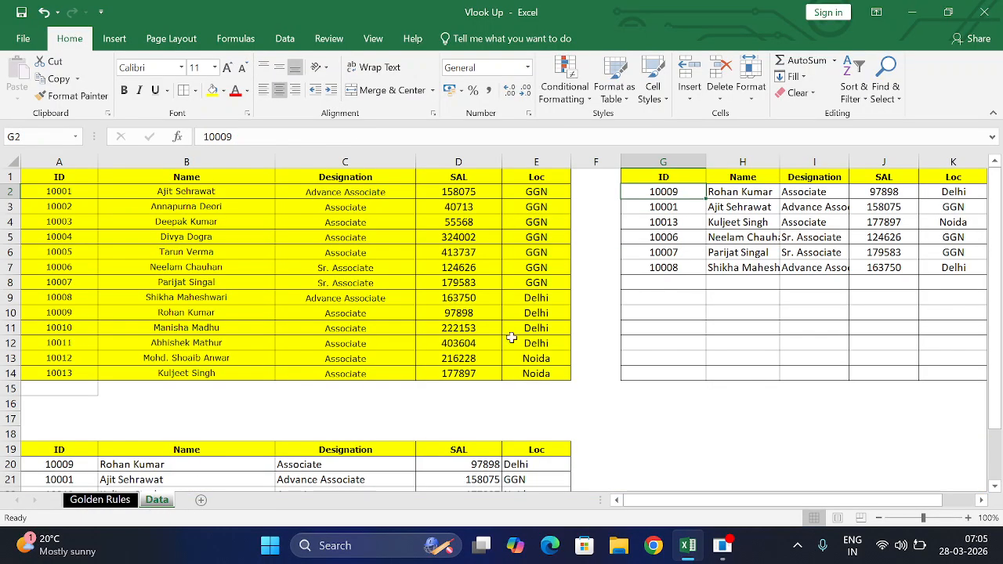
click(747, 190)
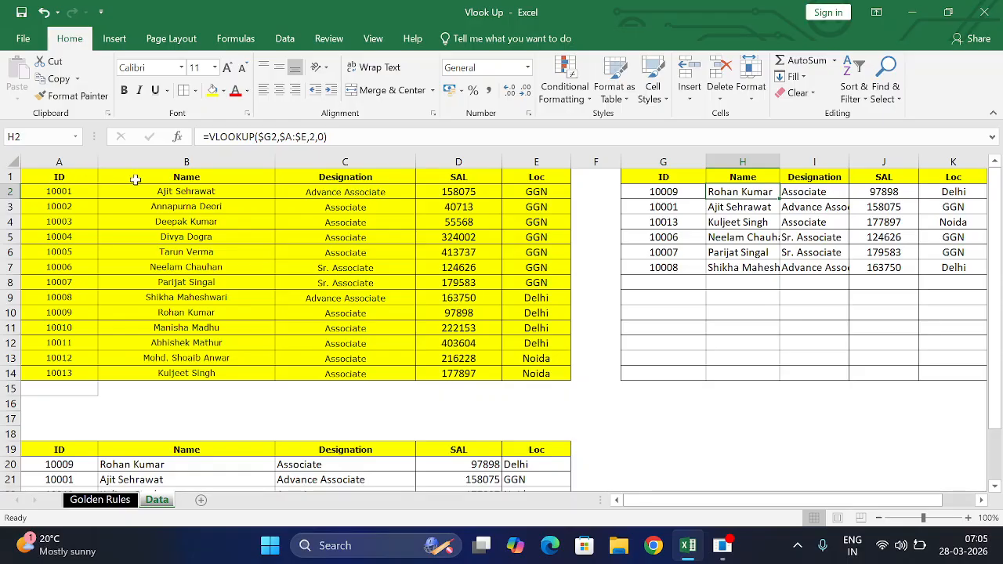
click(106, 498)
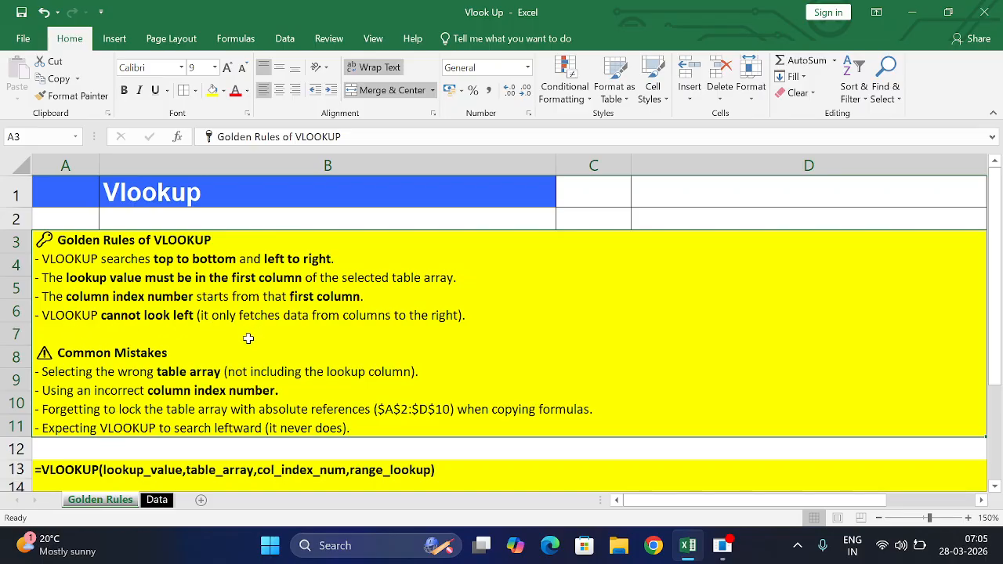
scroll(248, 339, down, 1)
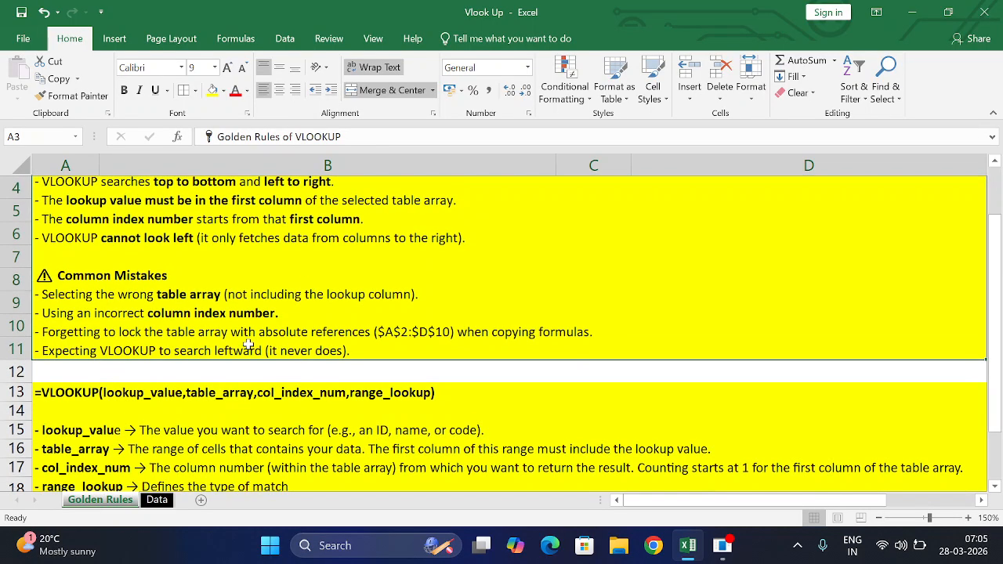
scroll(248, 345, up, 1)
scroll(248, 345, down, 1)
click(157, 501)
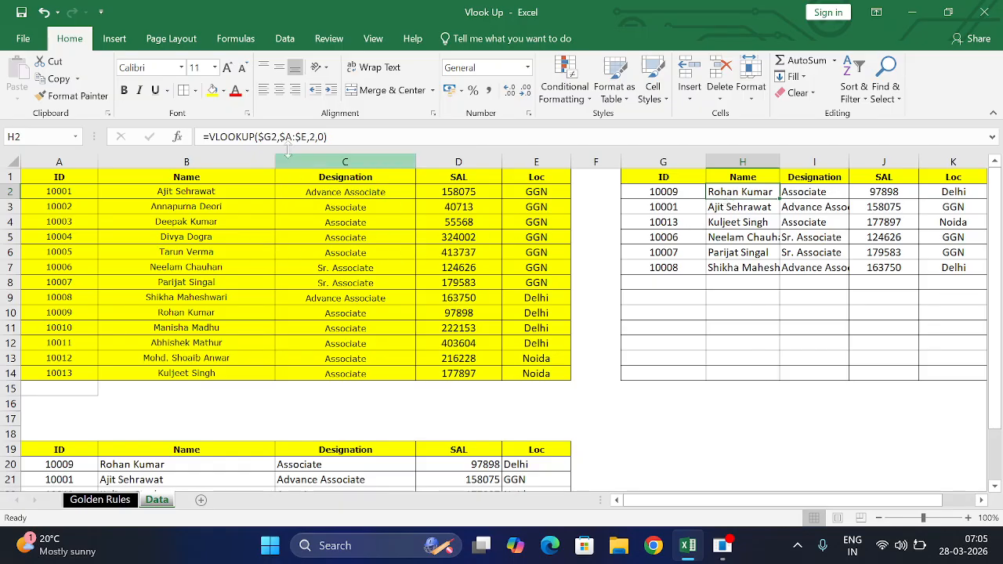
Step: Copy the last lookup ID from G7 into G9
click(733, 297)
click(665, 269)
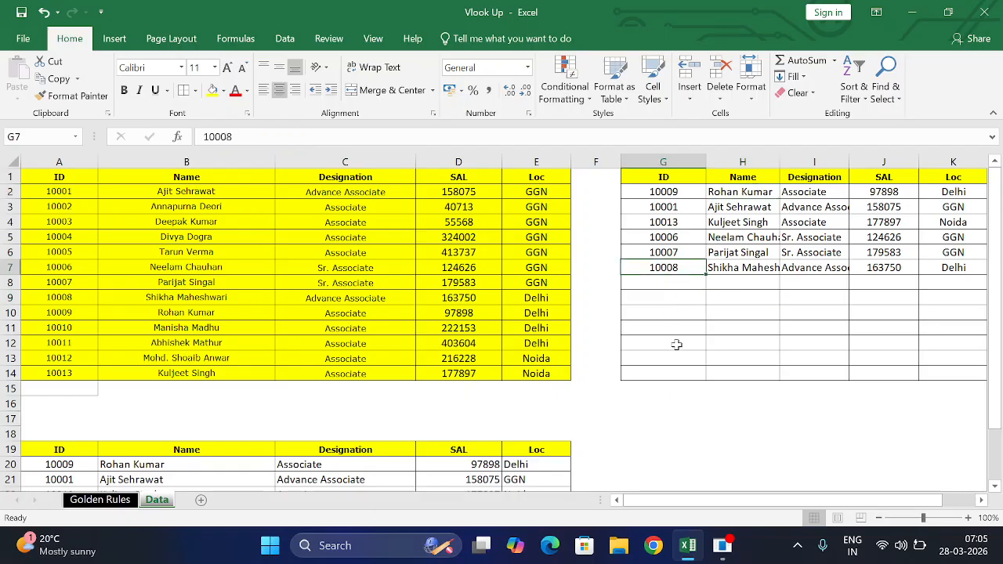
key(ctrl+c)
click(666, 298)
key(ctrl+v)
Step: Draft a VLOOKUP in H9 for the ID in G9, trying table arrays B1:E14 and A1:E14, and discard it
click(738, 297)
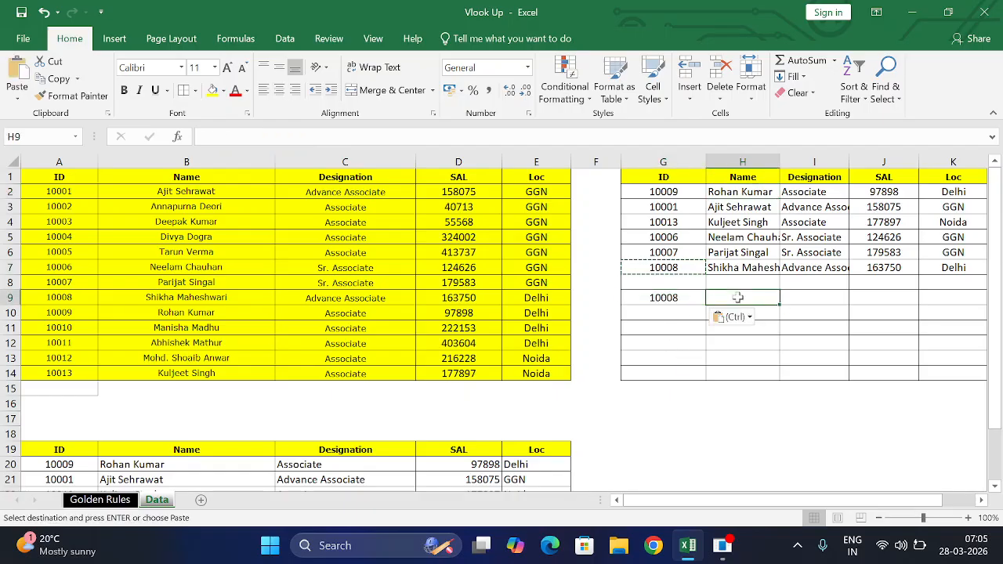
key(Escape)
text(=vl)
key(Tab)
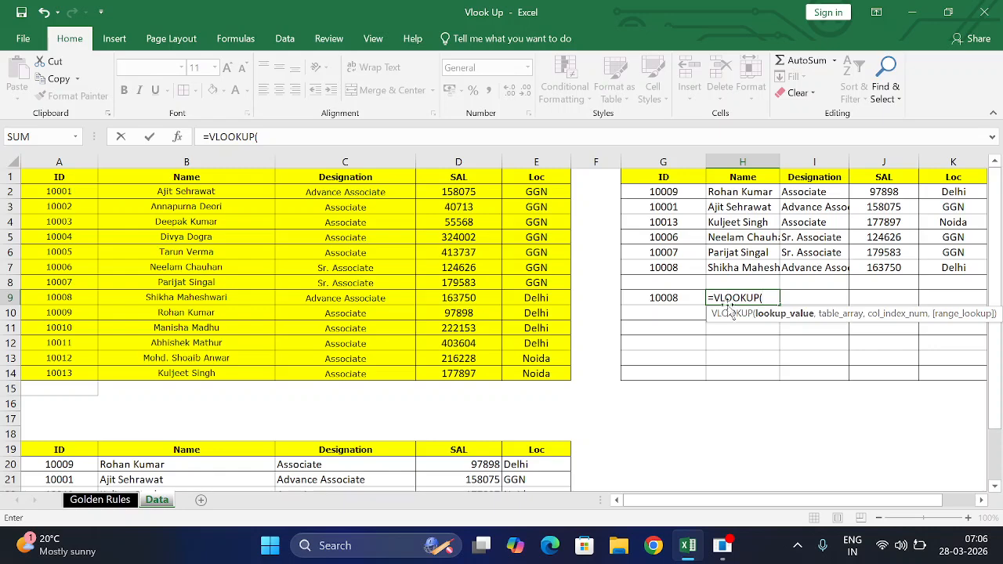
click(680, 298)
text(,)
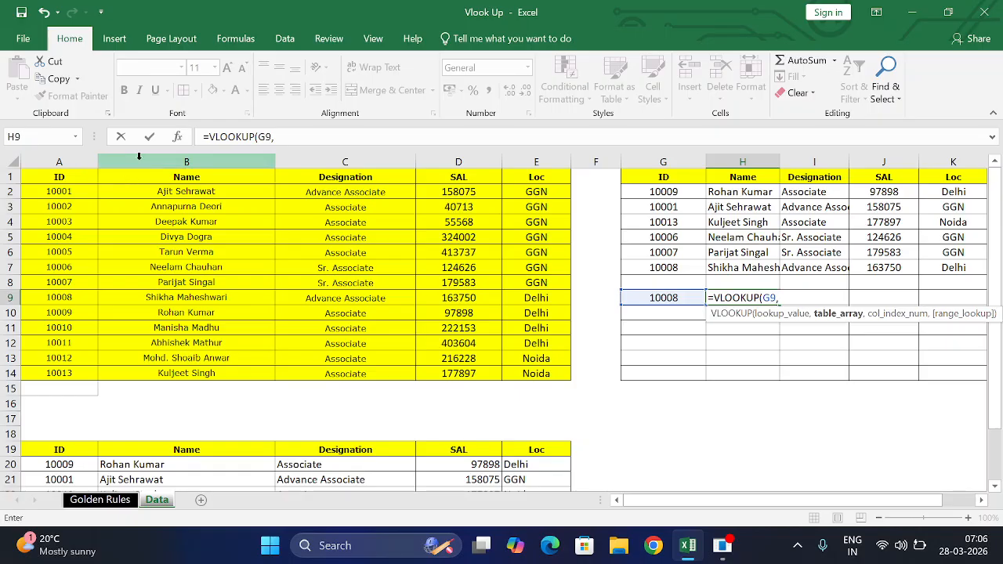
drag(154, 177, 555, 369)
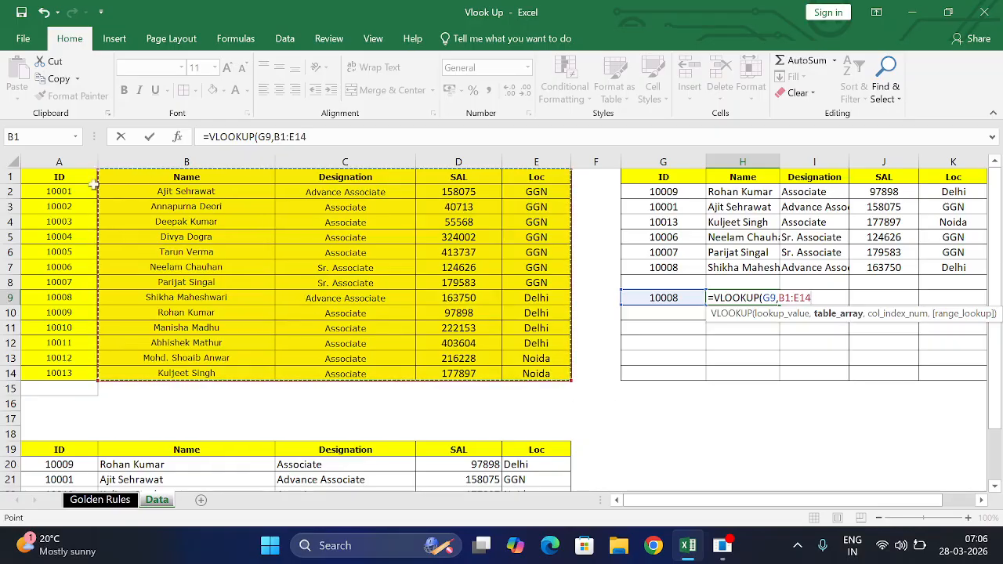
drag(74, 175, 551, 367)
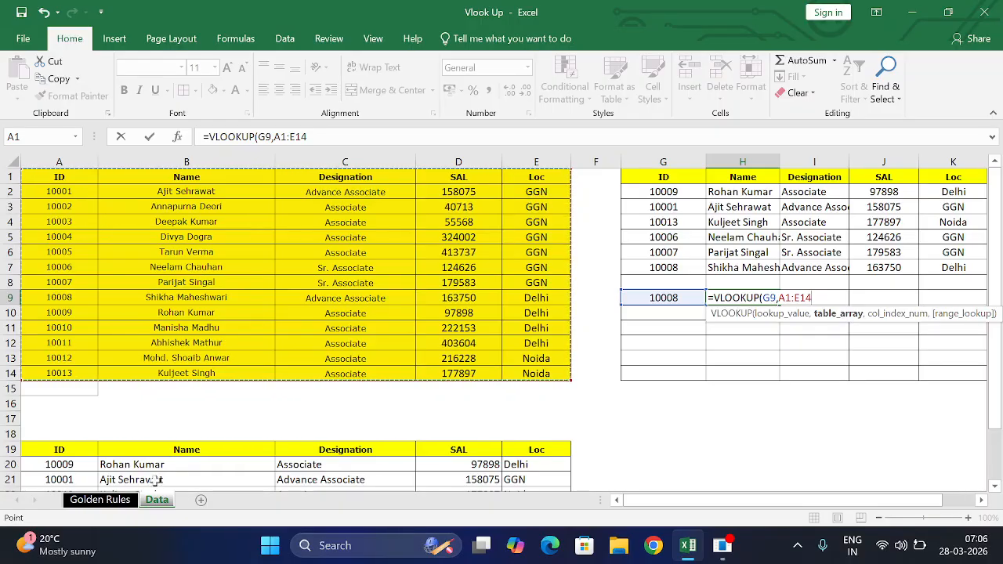
key(Escape)
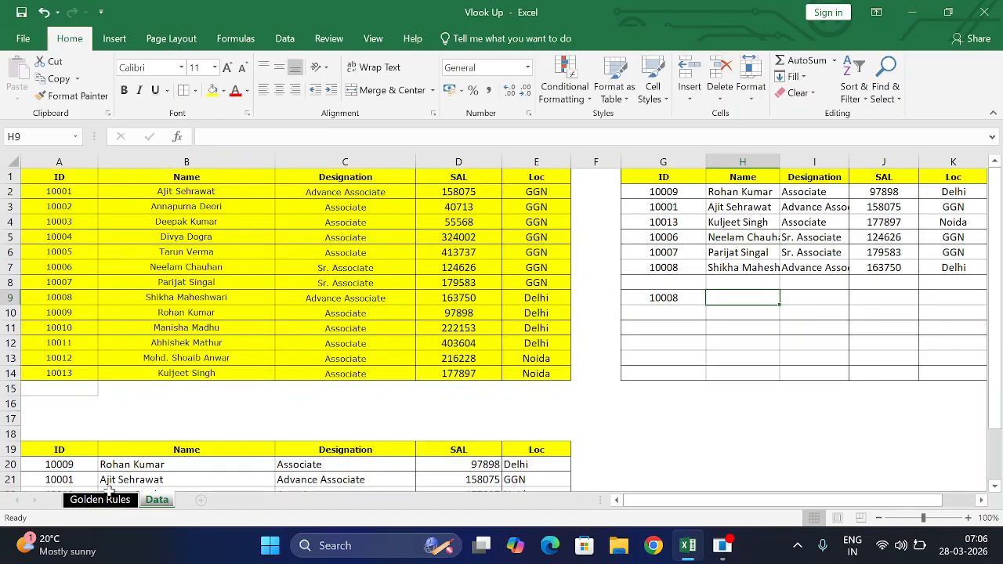
Step: Review the common VLOOKUP mistakes on the Golden Rules sheet and return to the Data sheet
click(110, 491)
click(111, 501)
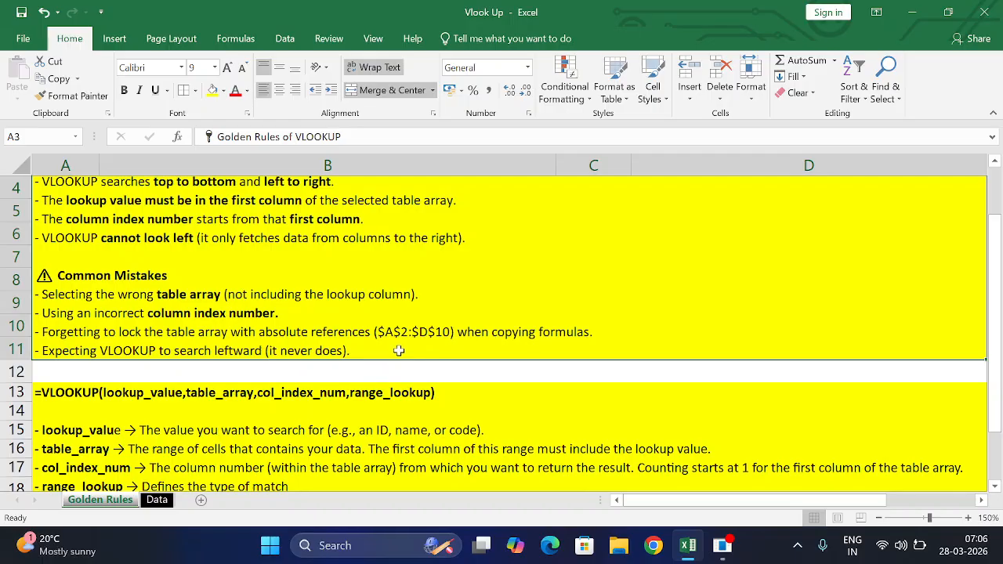
click(156, 500)
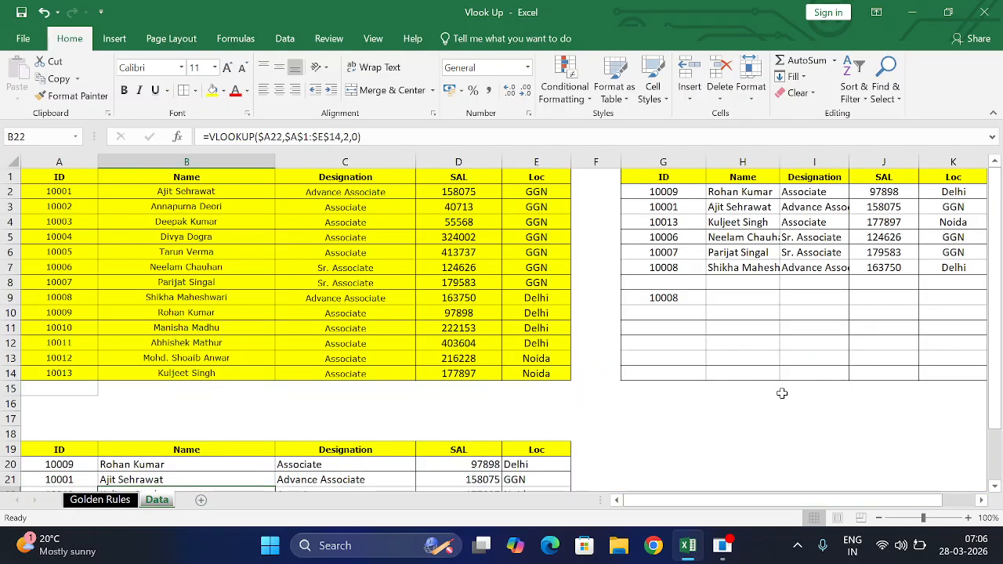
Step: Note the reference-locking shortcuts below the lookup table, entering Fn + F4 in I16 and F4 in I17
click(813, 403)
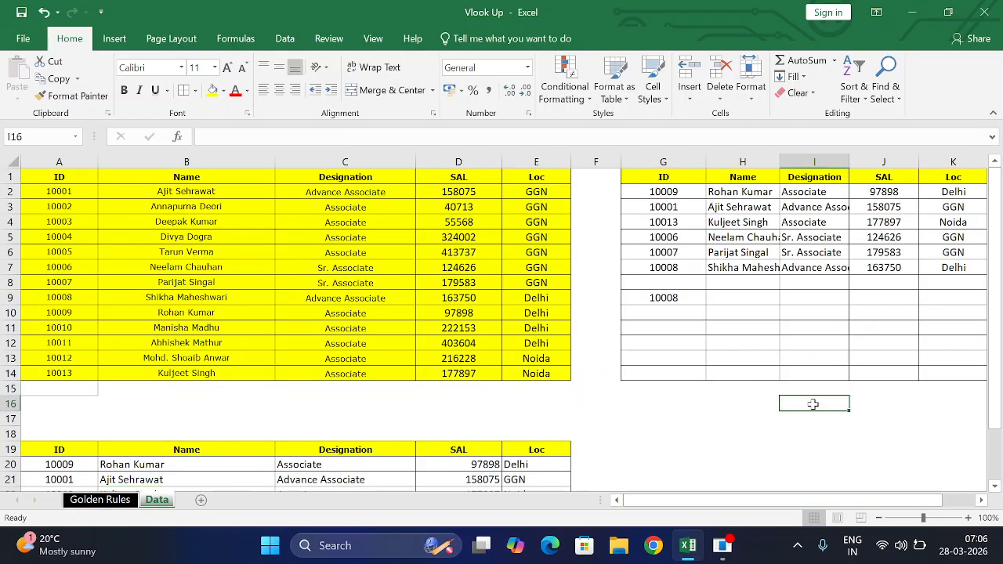
text(Fn)
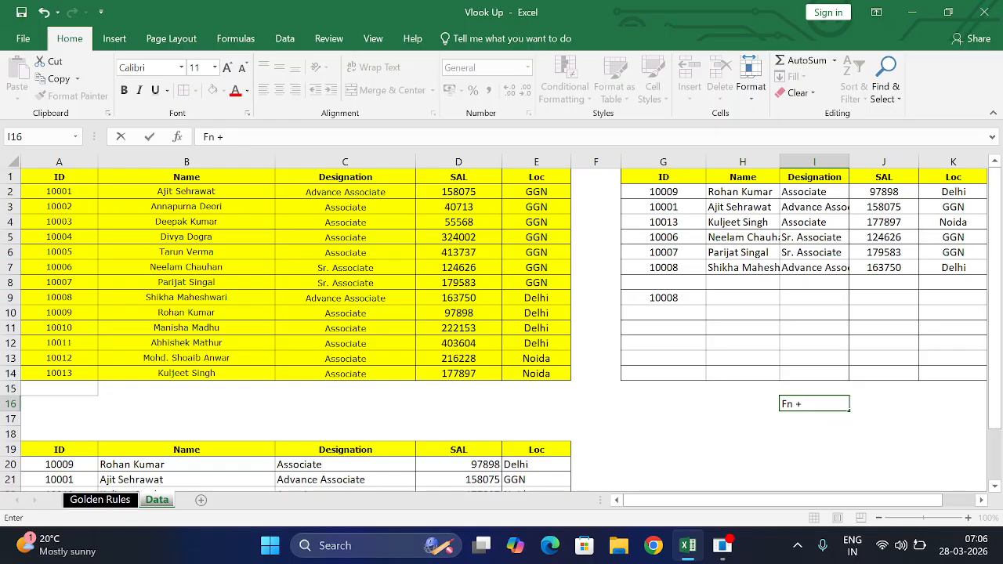
text(+)
key(Tab)
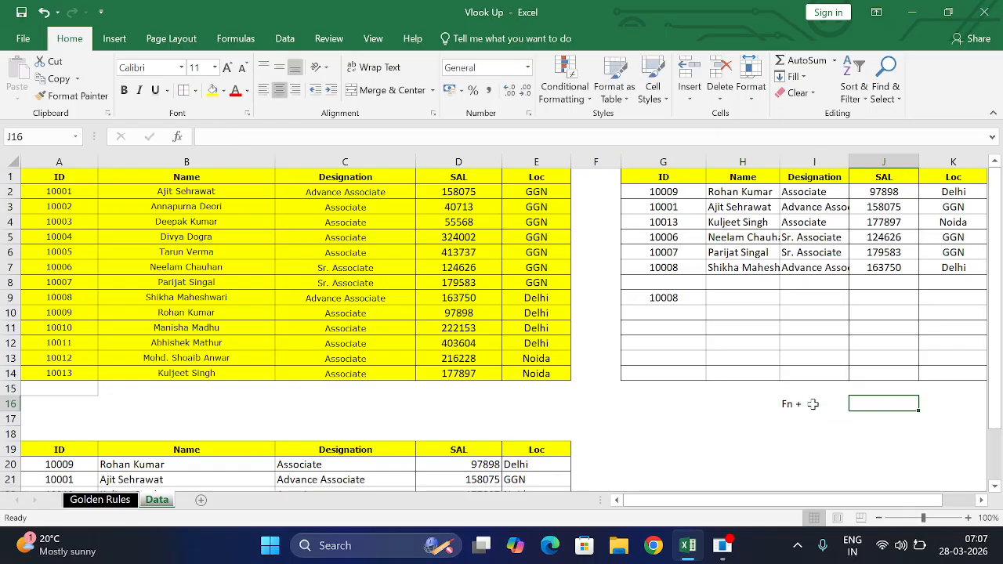
key(Left)
key(F2)
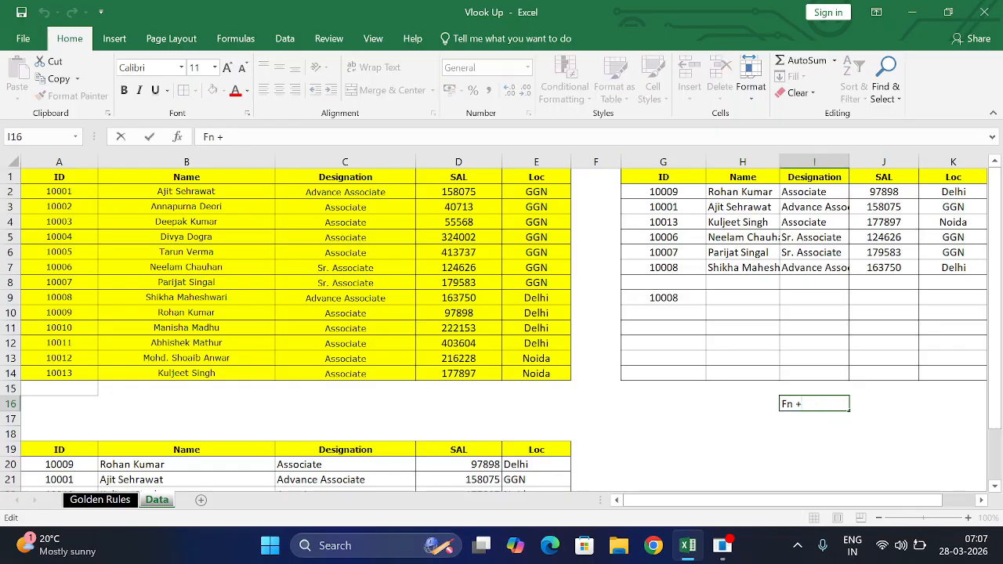
text(F4)
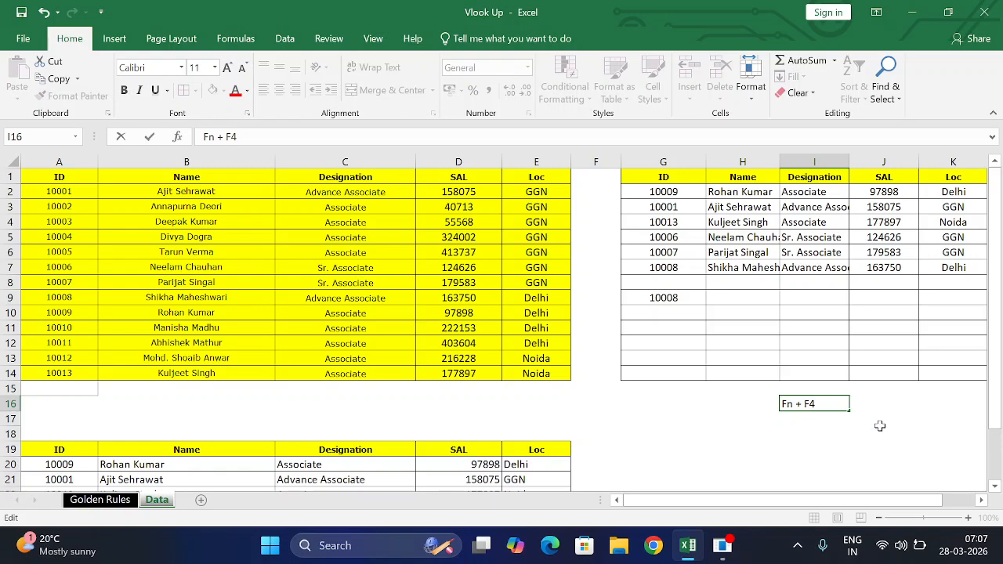
click(817, 421)
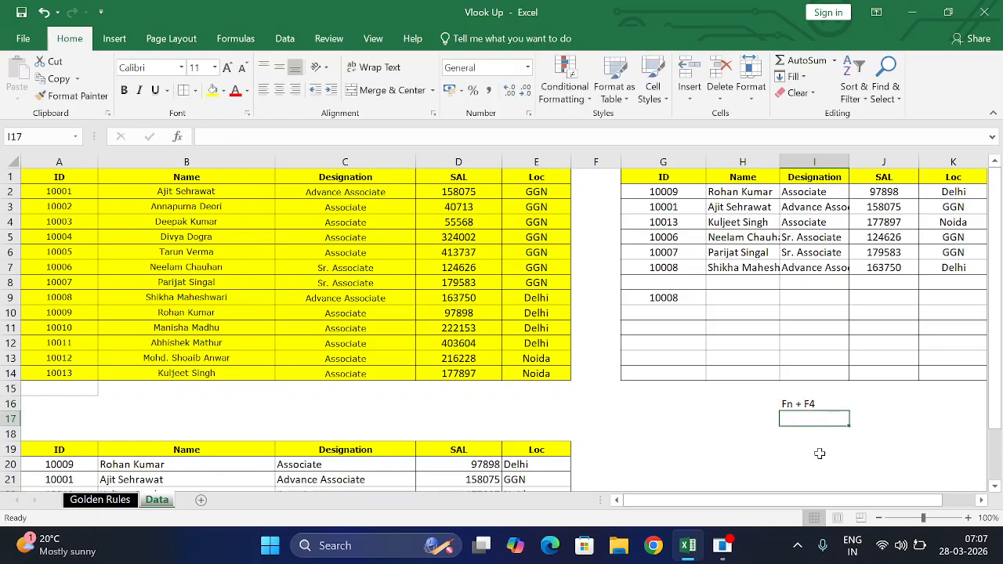
text(F4)
key(Return)
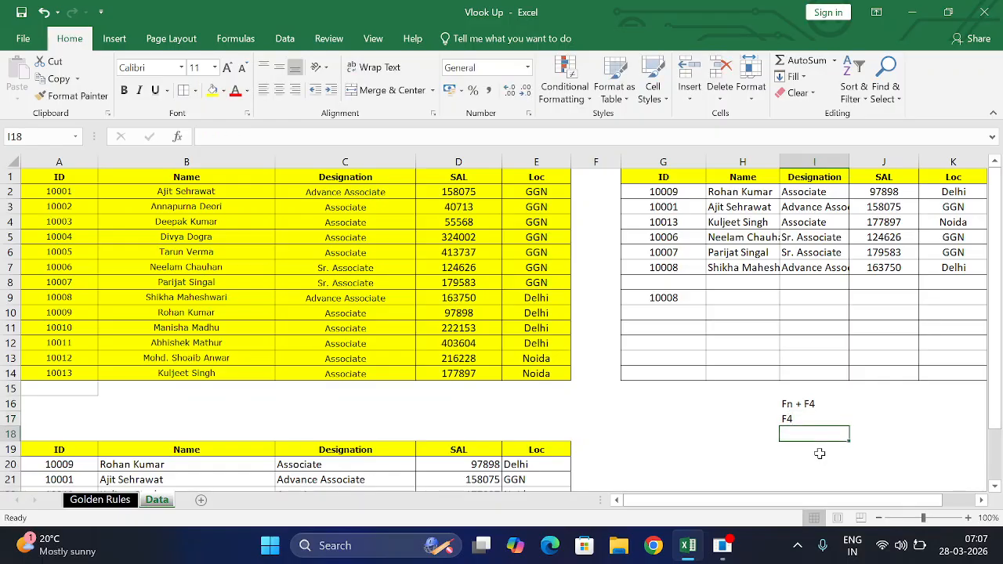
Step: Examine the VLOOKUP syntax and argument definitions on the Golden Rules sheet, relating them to the source table on the Data sheet
click(117, 501)
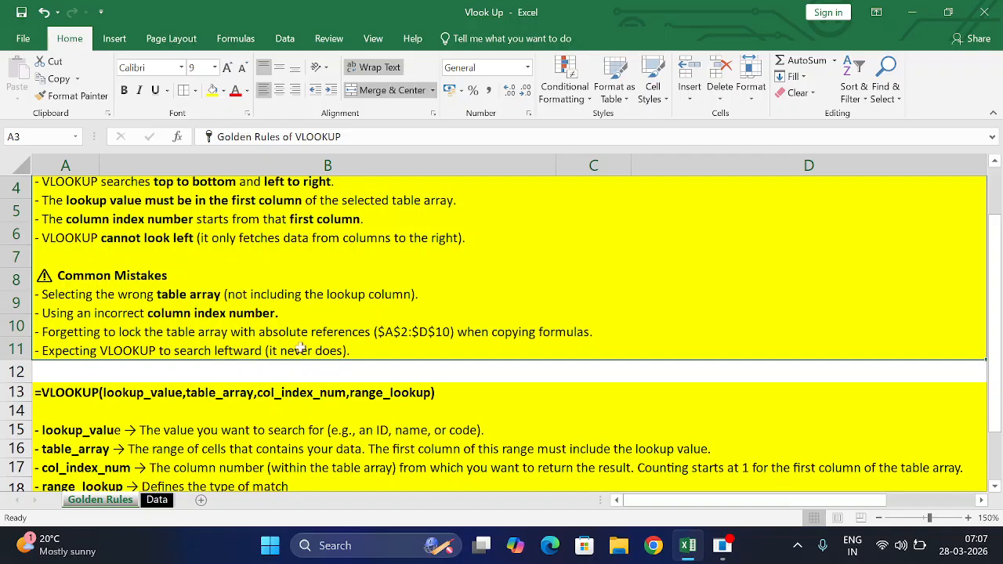
scroll(299, 377, down, 1)
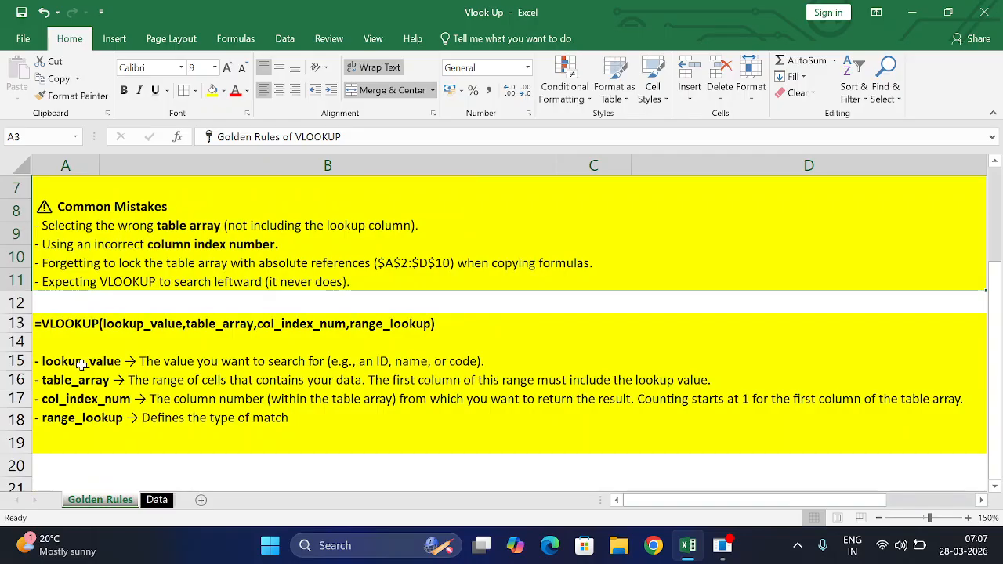
click(169, 362)
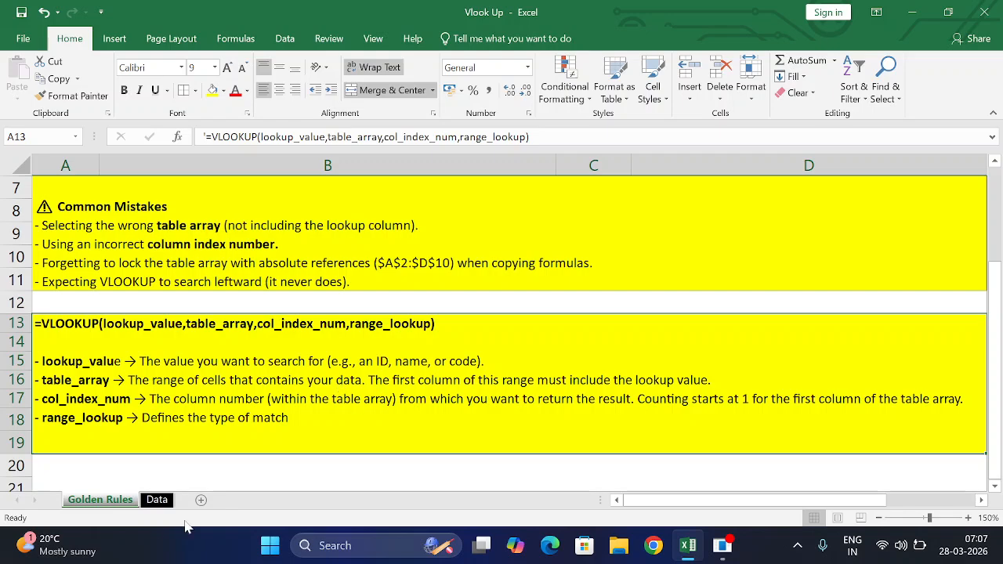
click(157, 502)
drag(59, 196, 519, 388)
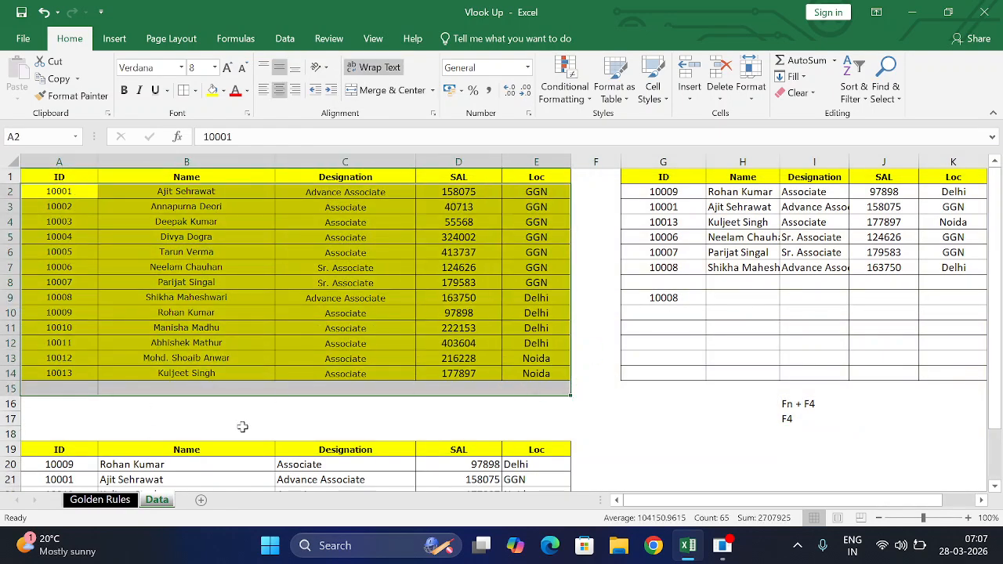
click(99, 500)
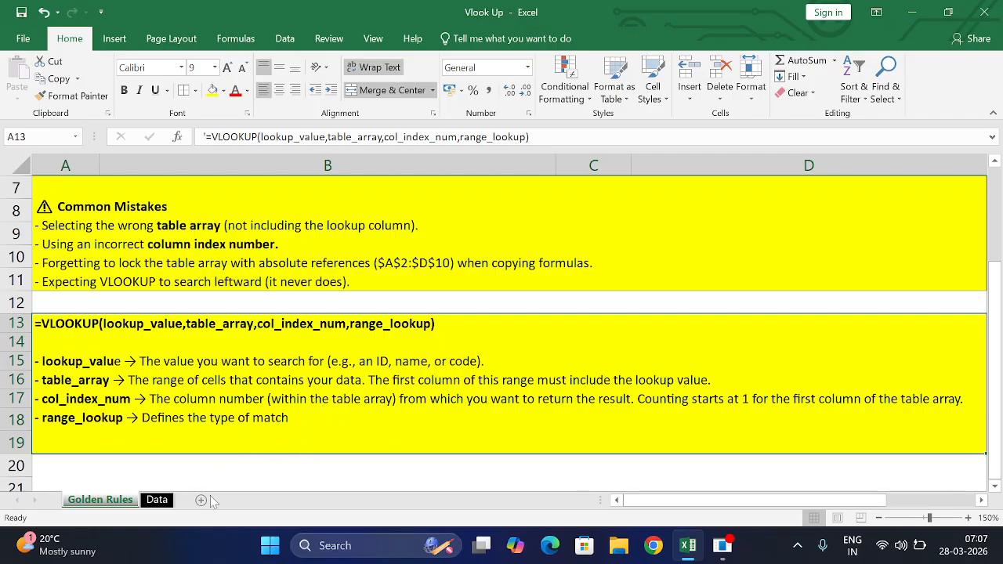
click(157, 501)
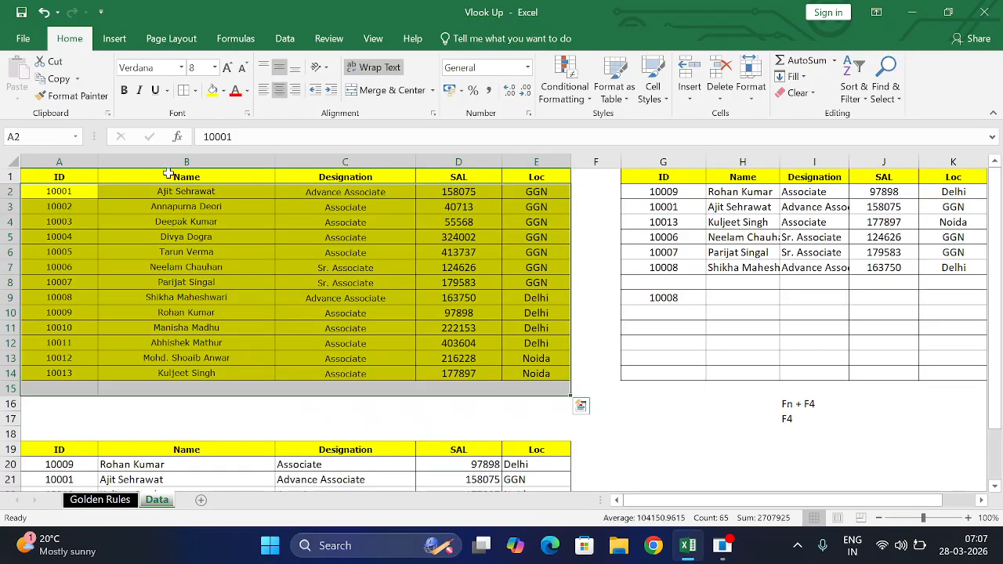
click(70, 177)
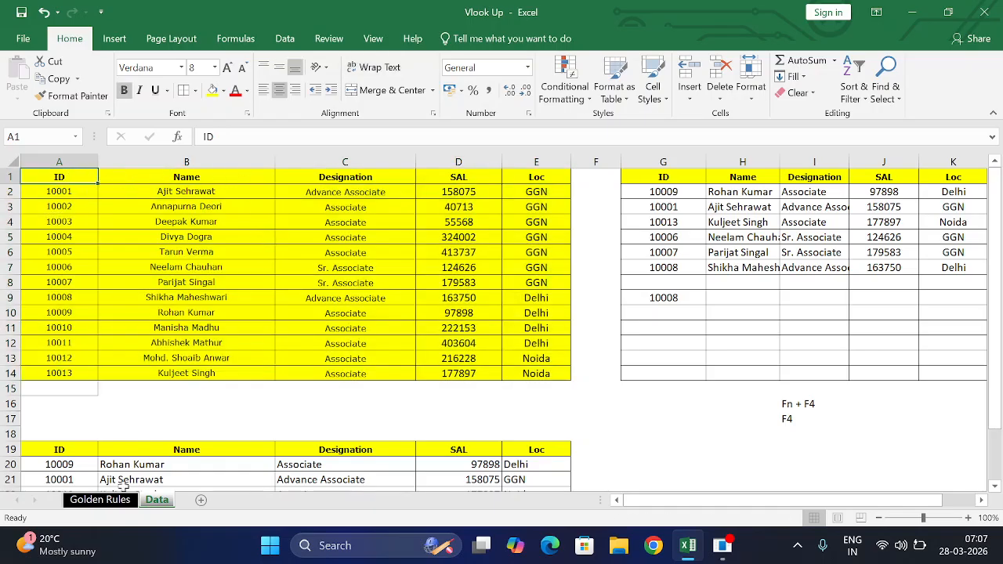
click(99, 500)
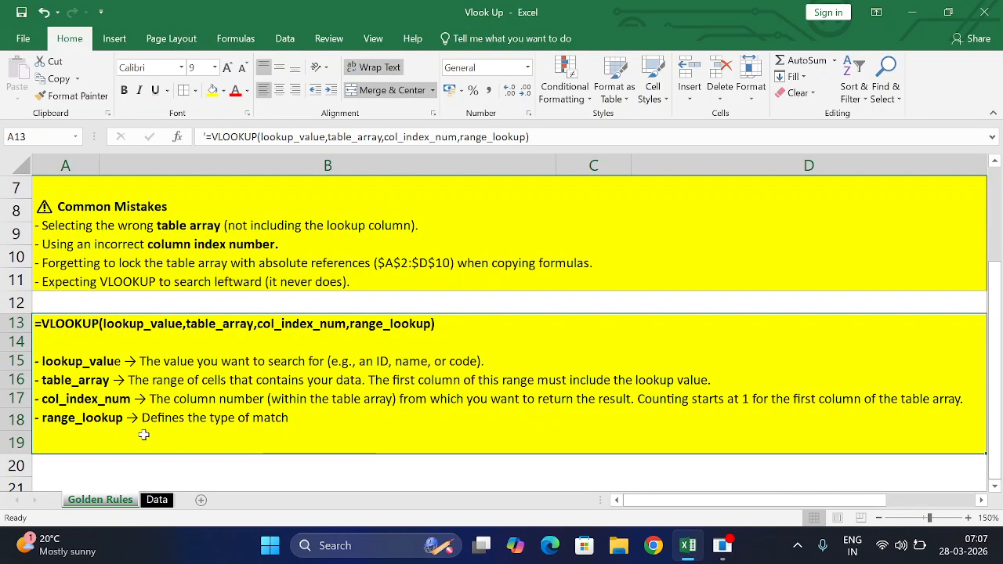
click(163, 502)
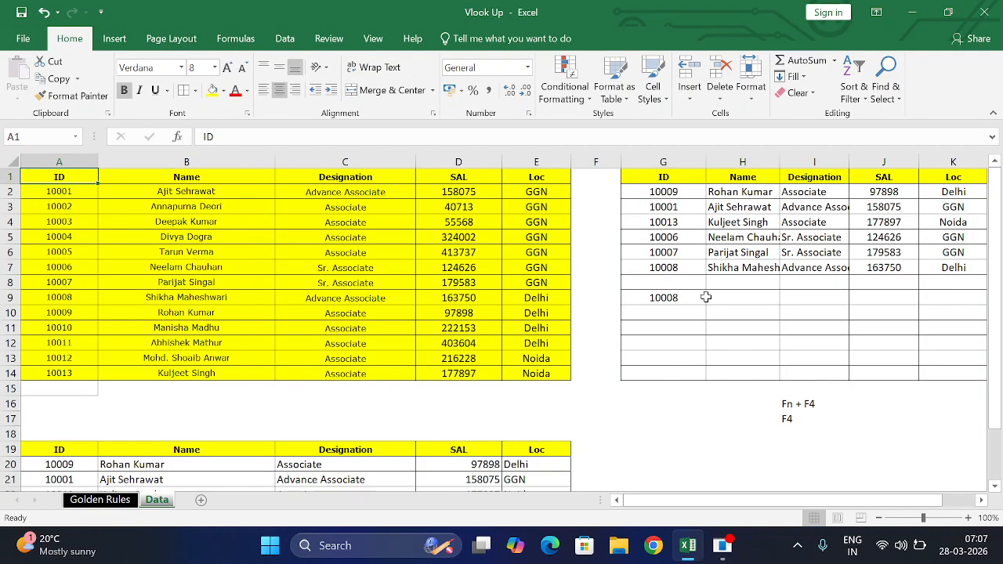
Step: Replace the range_lookup argument of the VLOOKUP formula in H2 with a reference to H10
click(743, 191)
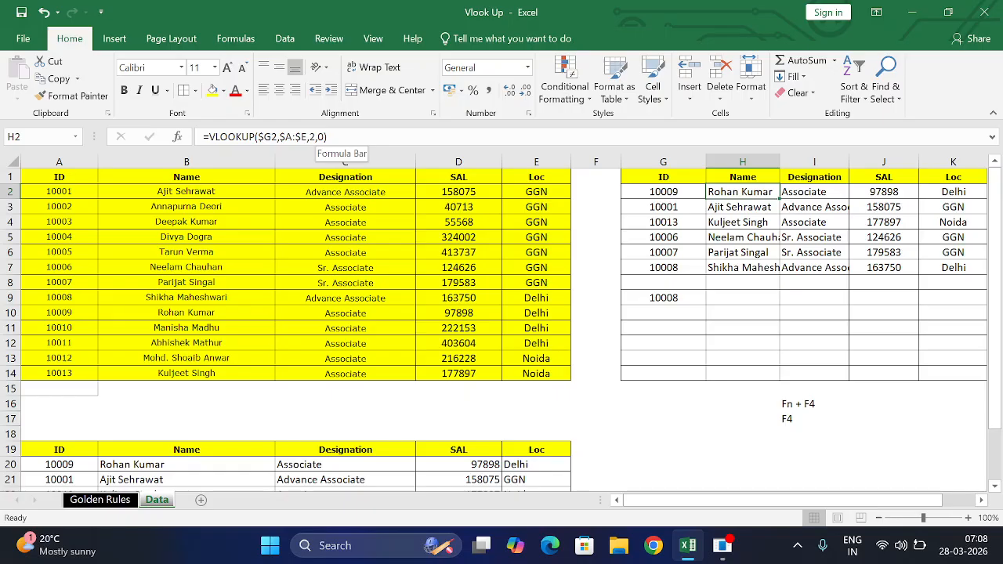
click(317, 137)
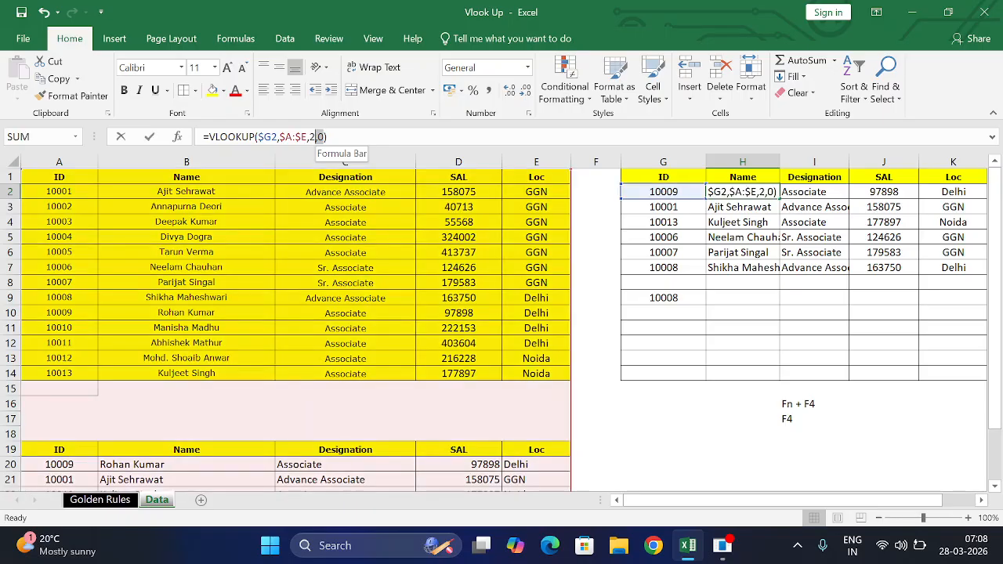
click(318, 136)
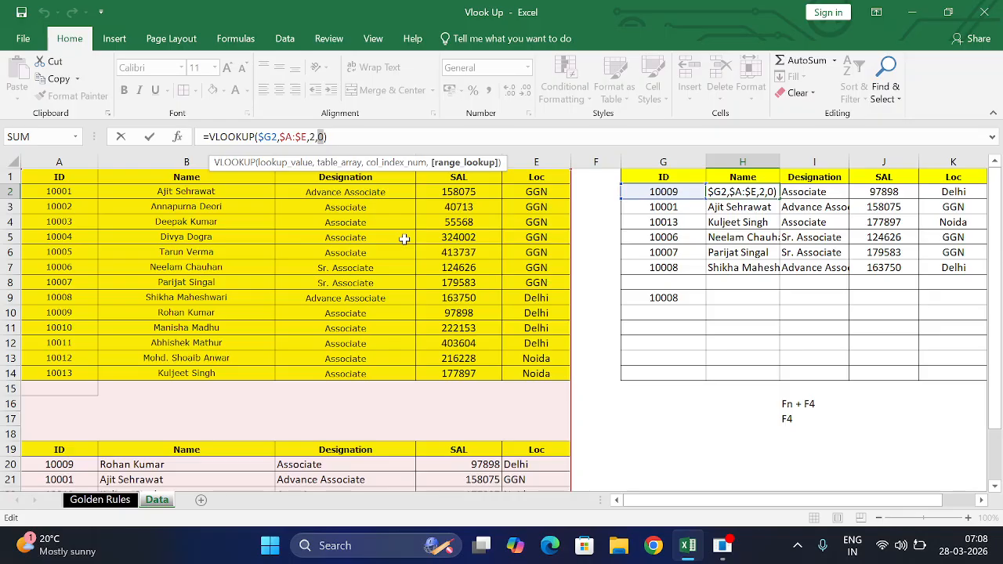
click(710, 312)
key(Return)
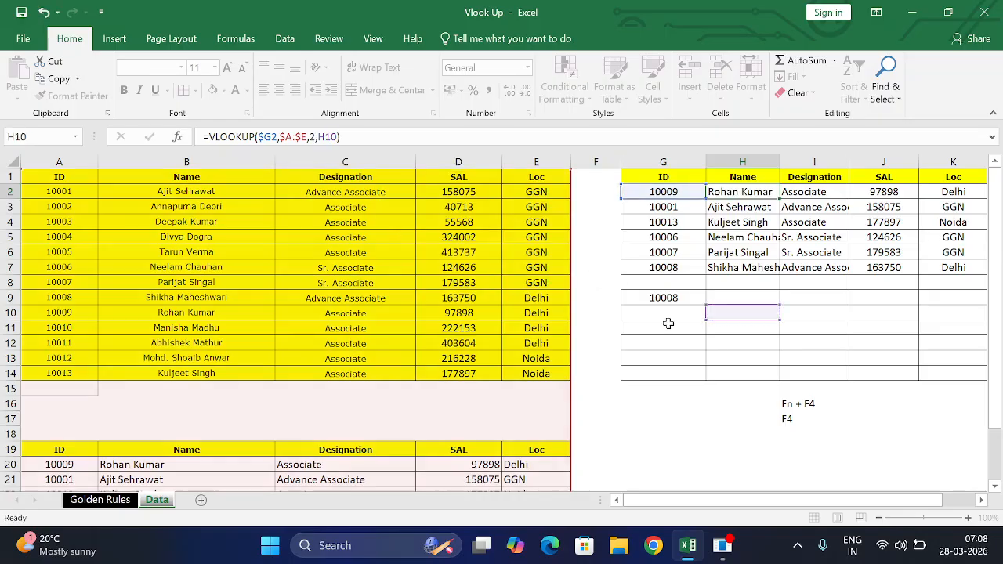
Step: Discard the pending H2 formula edit and try adding a trailing or leading space to the ID in A2
key(Escape)
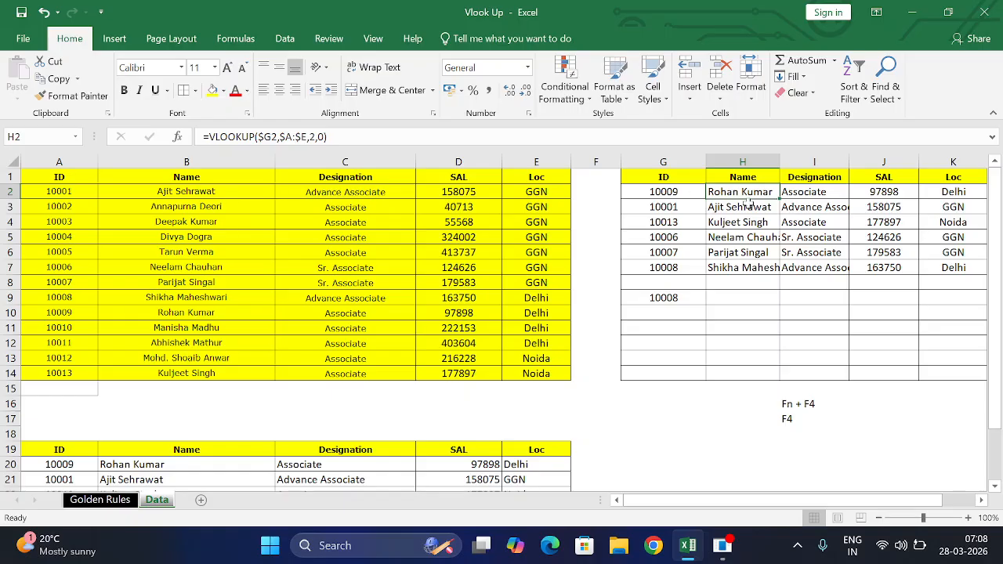
double_click(80, 194)
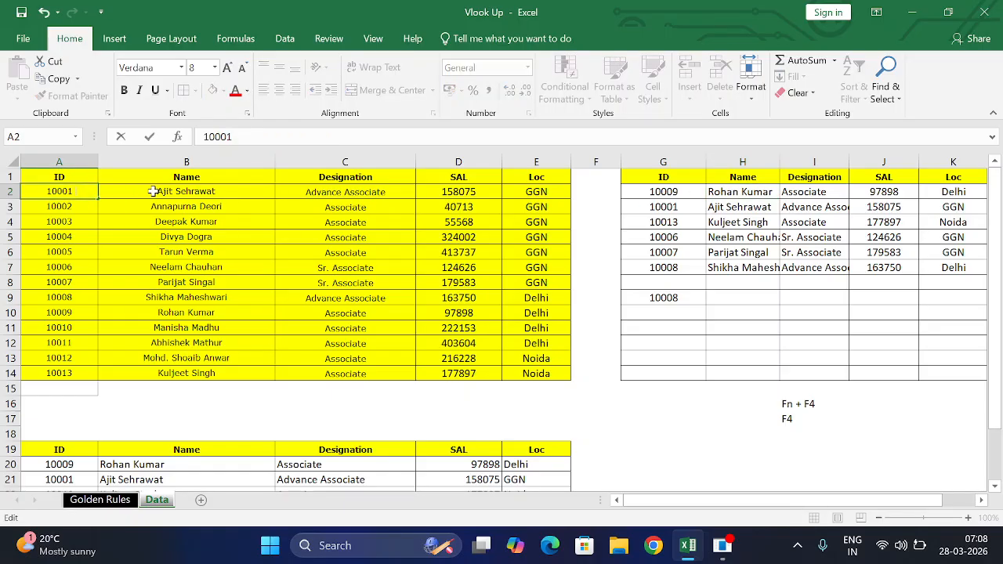
key(Return)
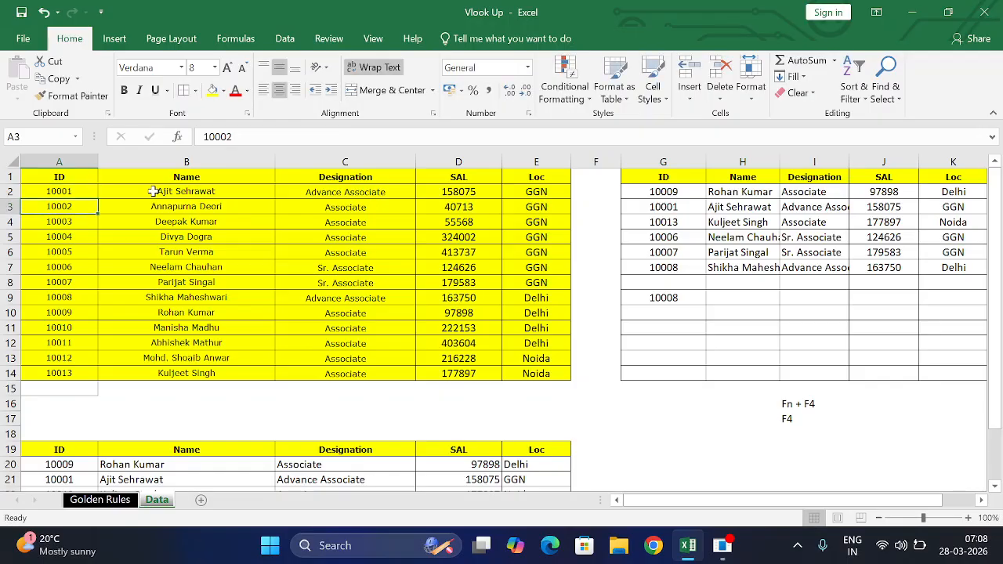
double_click(88, 190)
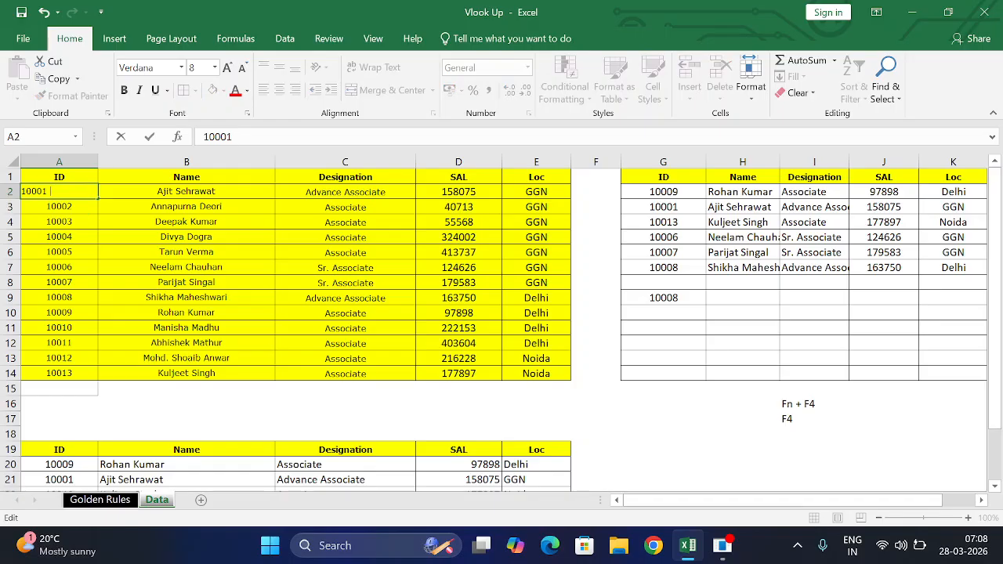
key(Tab)
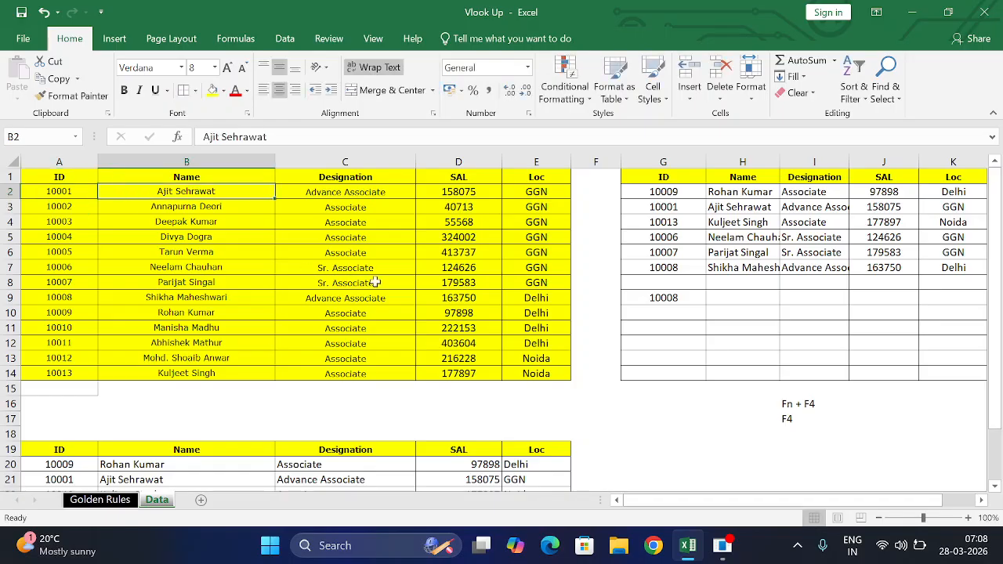
double_click(89, 192)
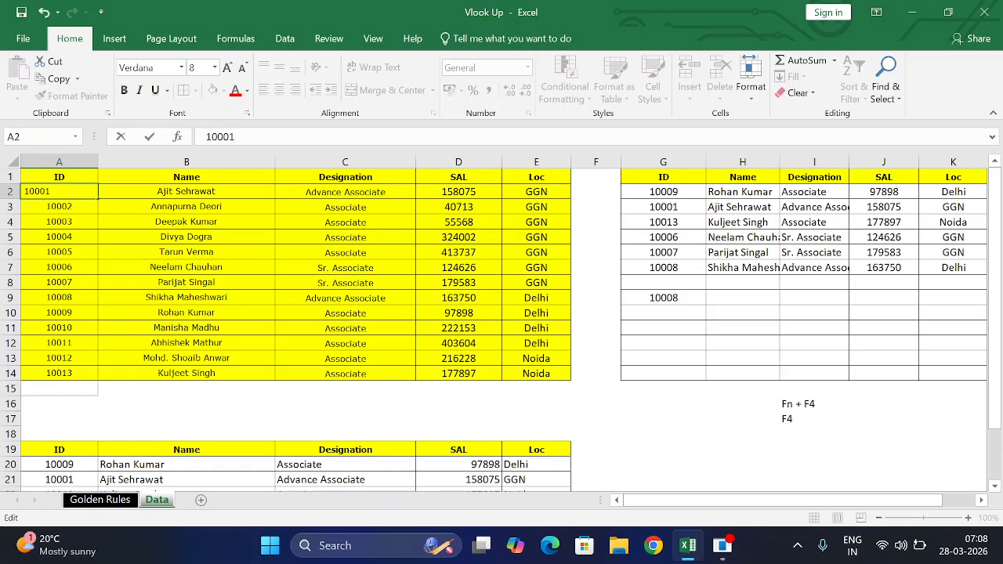
key(Tab)
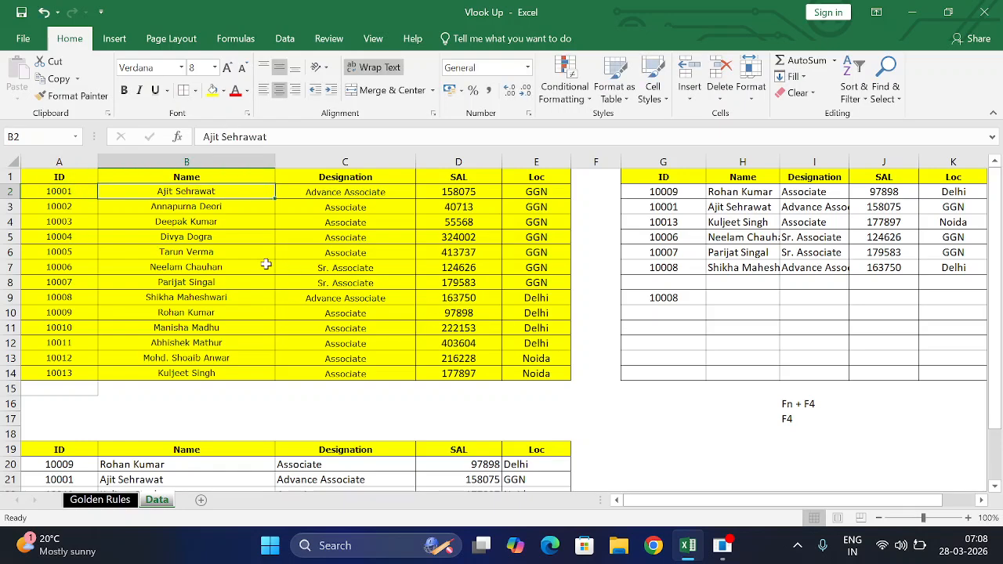
Step: Try adding a dot after the ID in A2
click(36, 193)
key(F2)
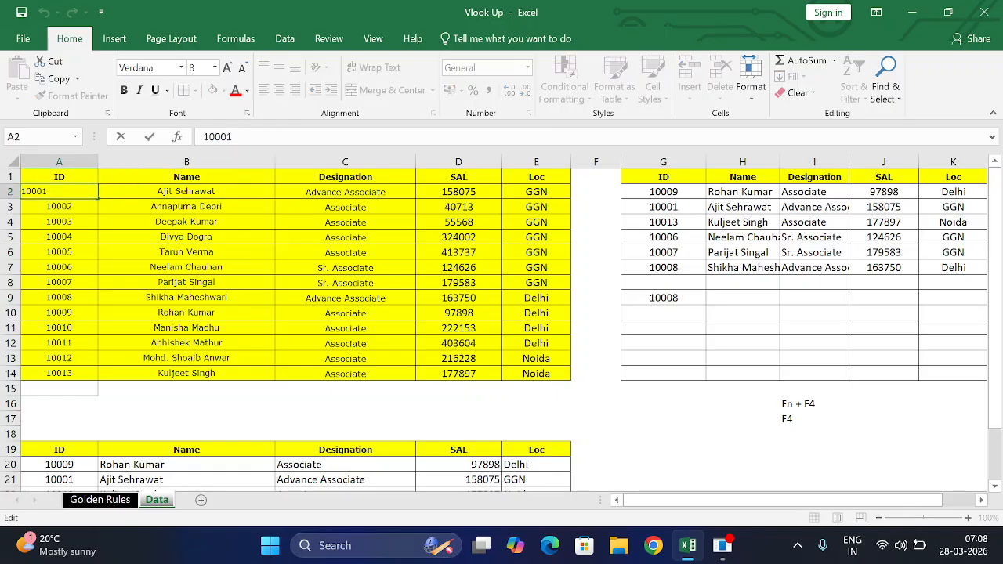
click(544, 345)
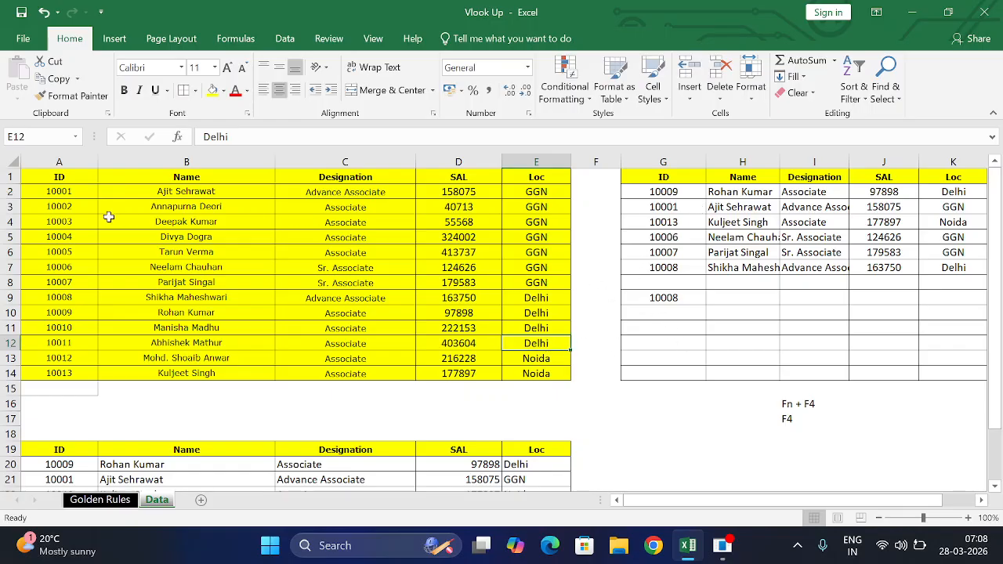
click(87, 191)
key(F2)
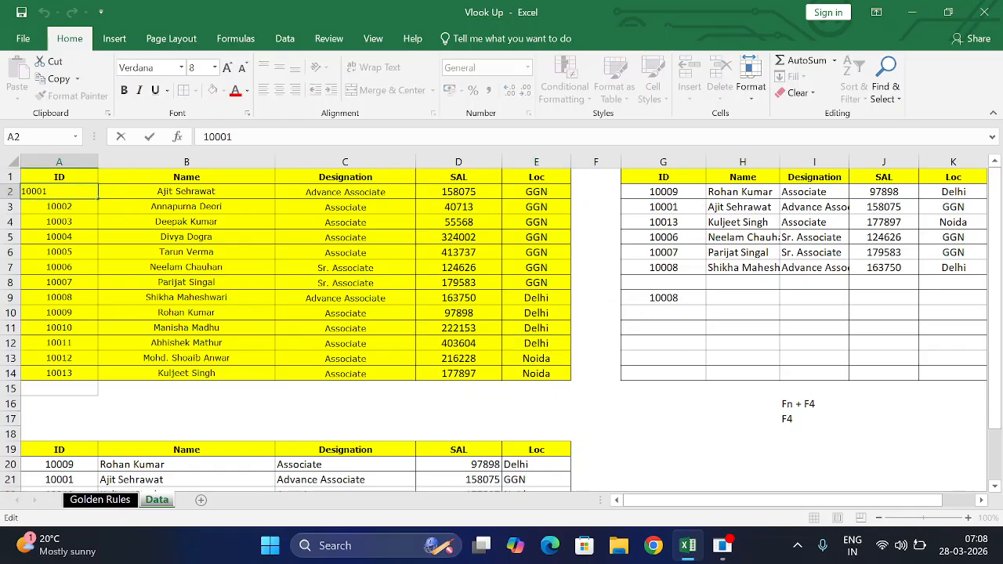
text(.)
key(Return)
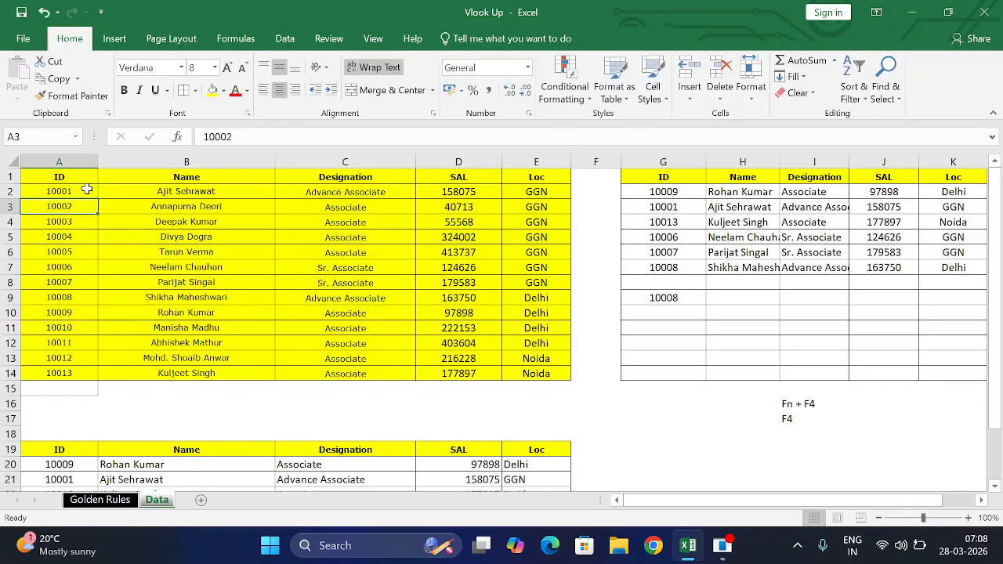
Step: Append an extra 0 to the lookup ID in G2 to test an ID missing from the source table
double_click(691, 252)
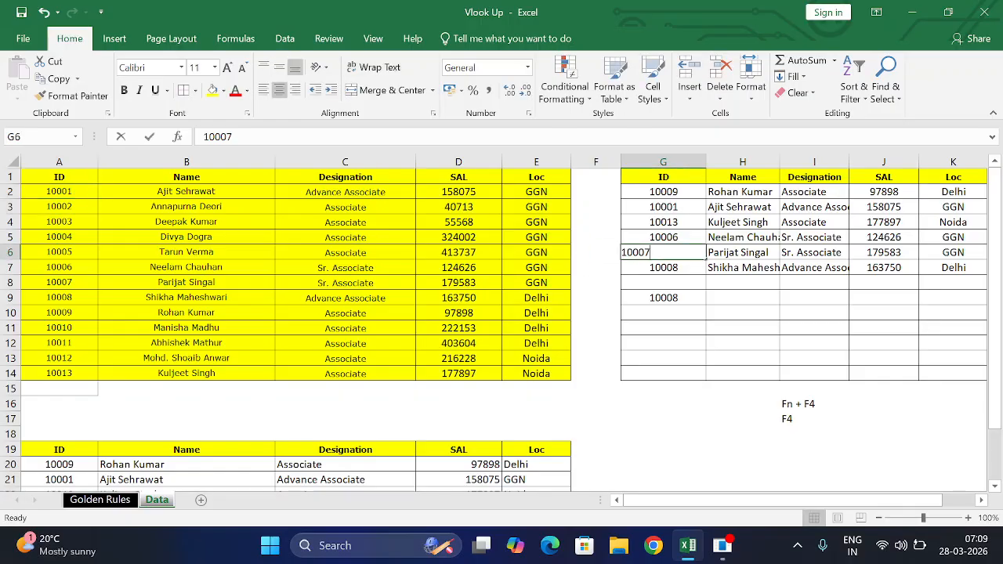
double_click(679, 191)
key(Tab)
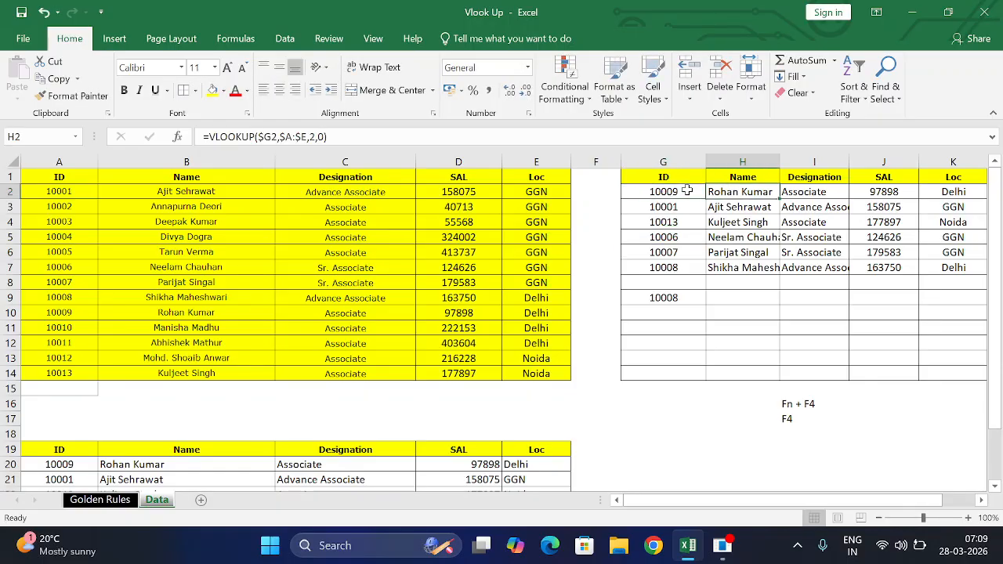
double_click(690, 192)
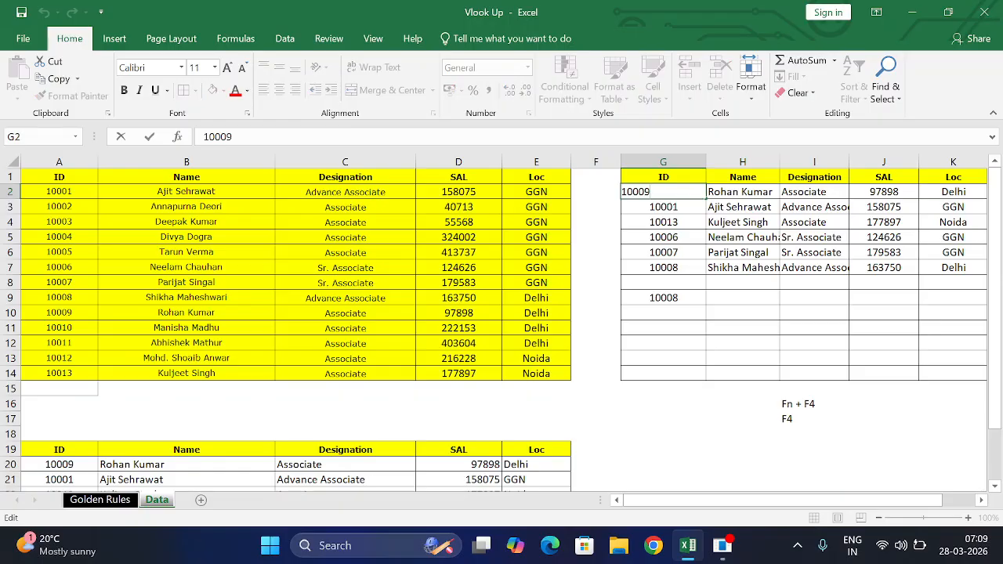
text(0)
key(Tab)
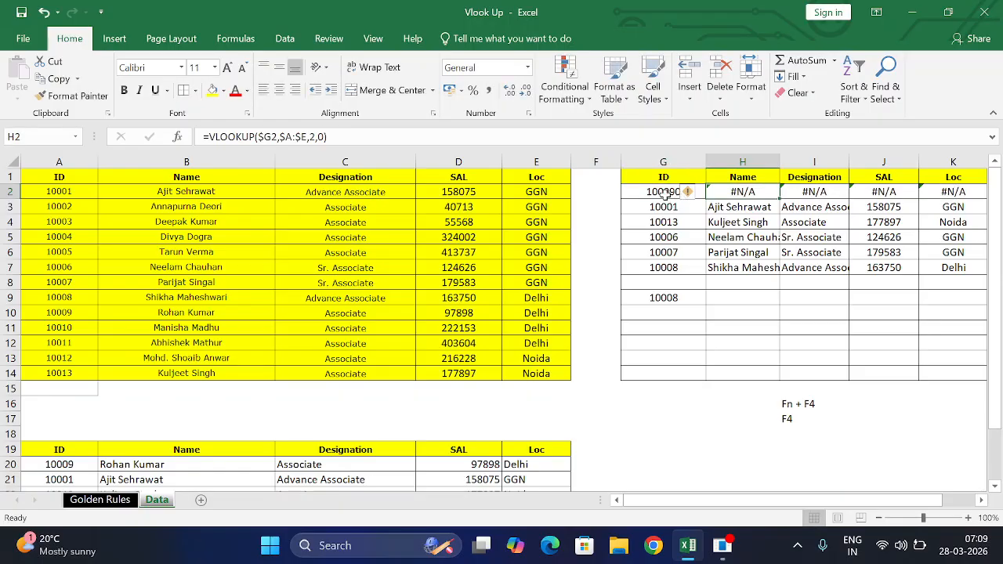
Step: Change the range_lookup argument of the VLOOKUP formula in H2 to 1 for an approximate match
click(666, 192)
click(735, 192)
key(F2)
key(BackSpace)
text(1)
key(Return)
click(764, 191)
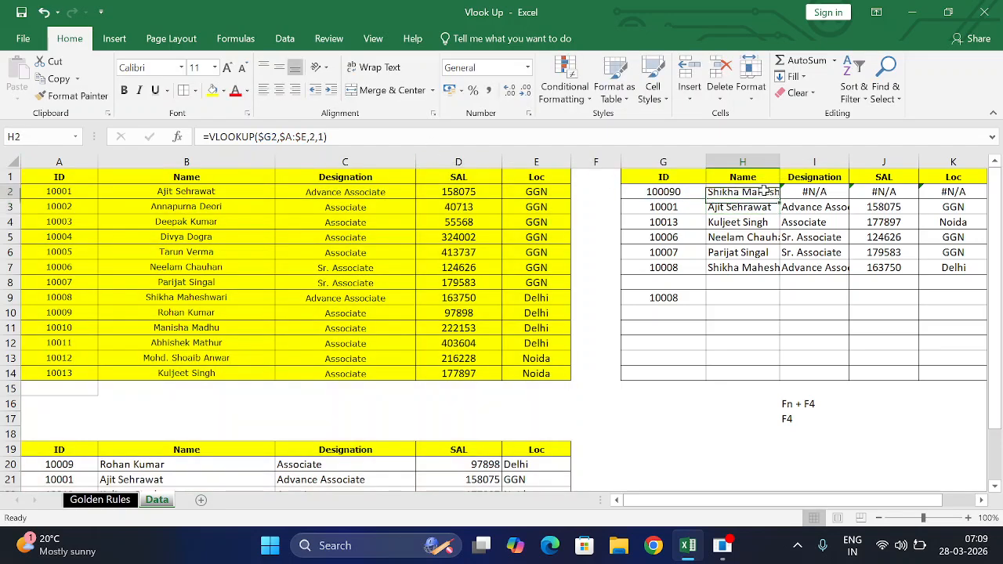
Step: Compare the lookup ID in G2 with the approximate-match formula in H2, and append another 0 to the ID
click(679, 194)
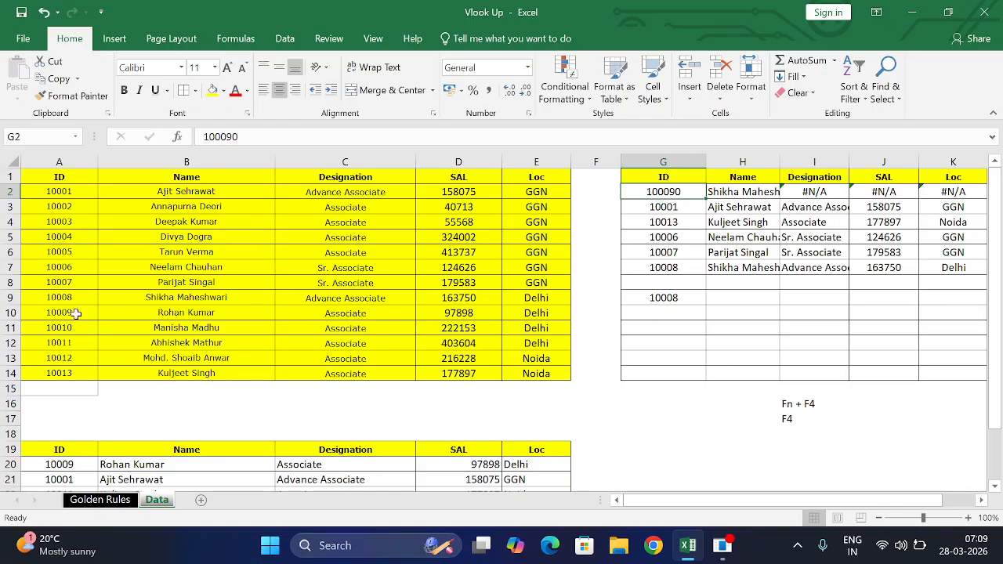
click(745, 192)
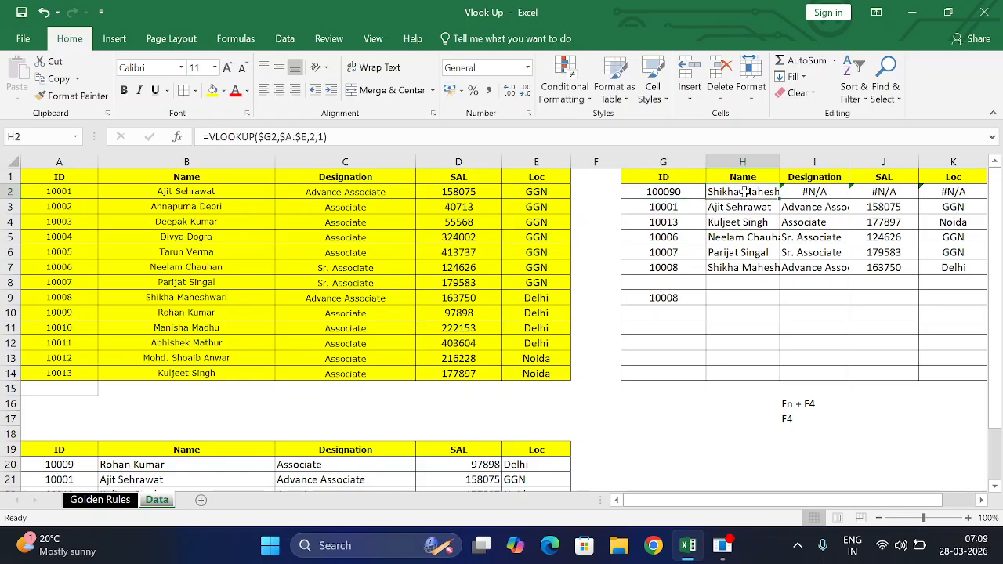
click(692, 192)
key(F2)
text(0)
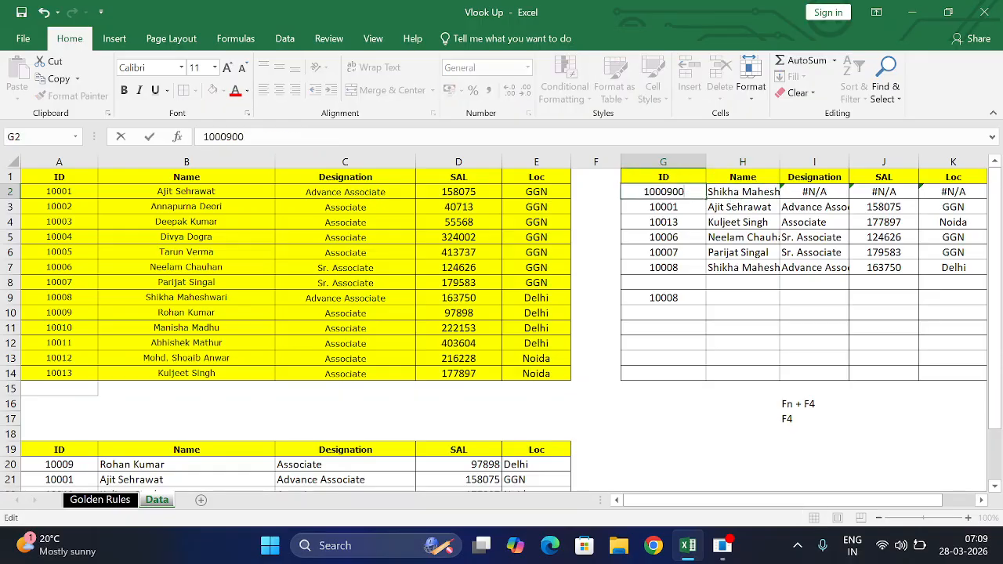
key(Return)
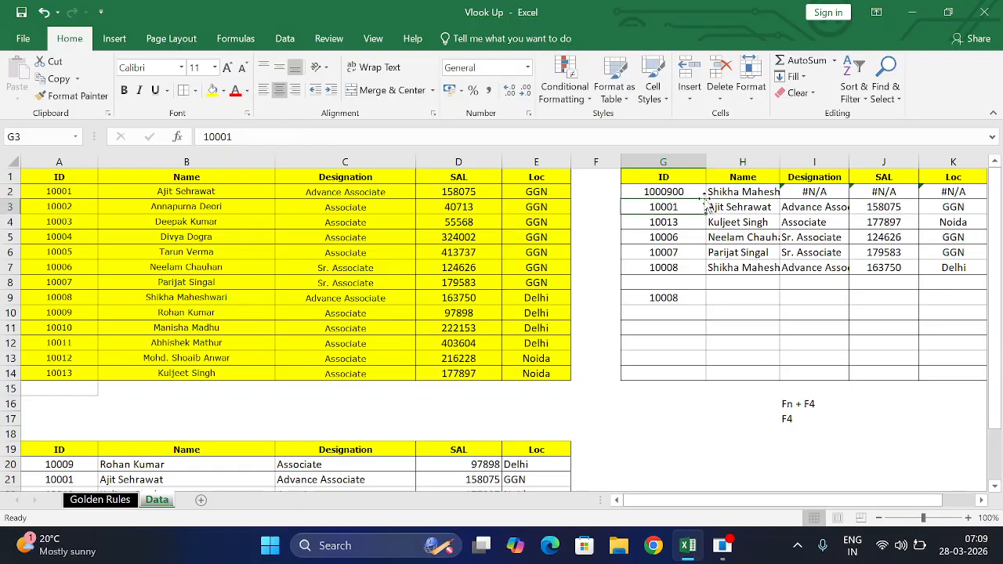
Step: Remove the two extra zeros from the end of the lookup ID in G2
click(699, 192)
key(F2)
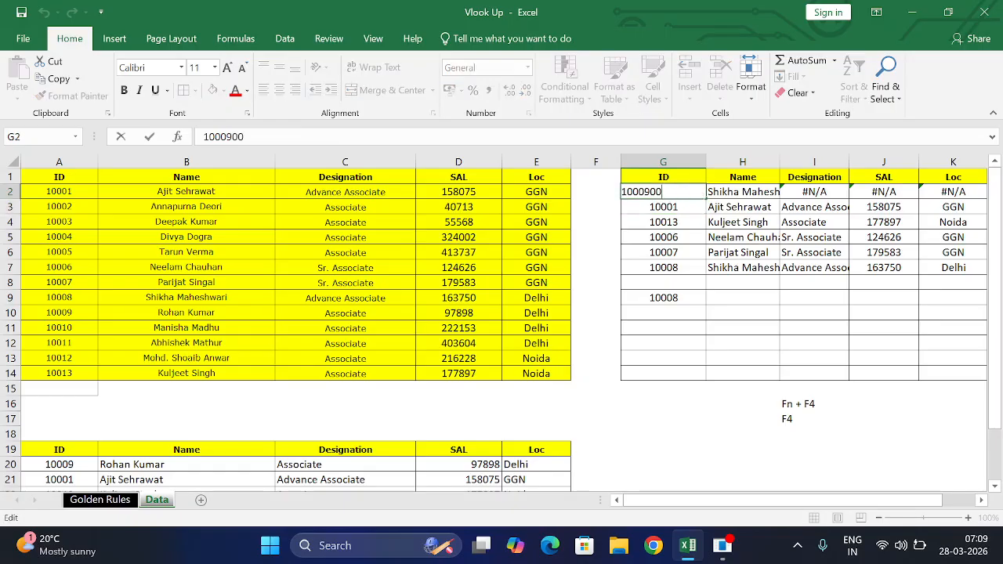
key(BackSpace)
key(BackSpace)
key(Return)
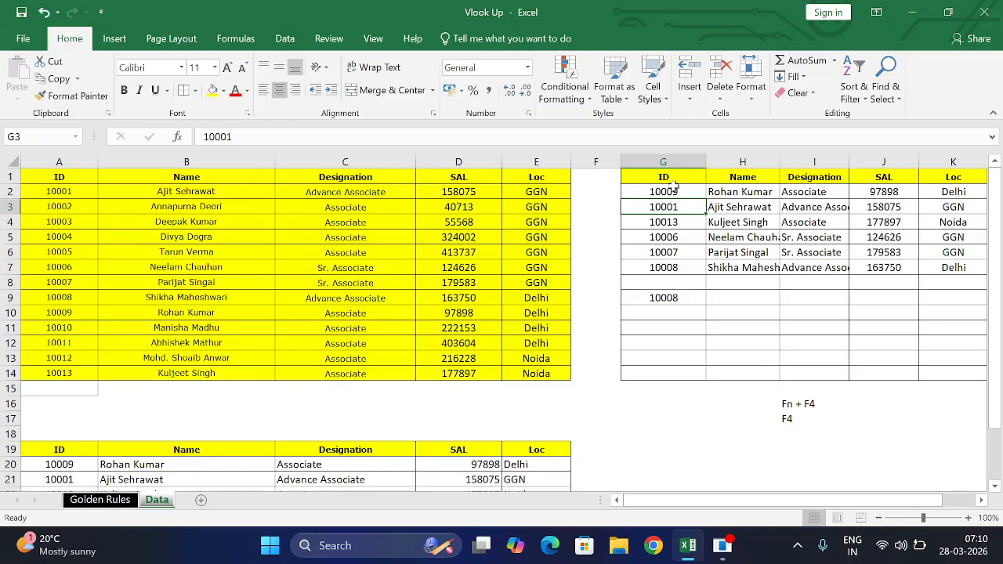
Step: Set the range_lookup argument of the VLOOKUP formula in H2 to 0 for an exact match
click(746, 191)
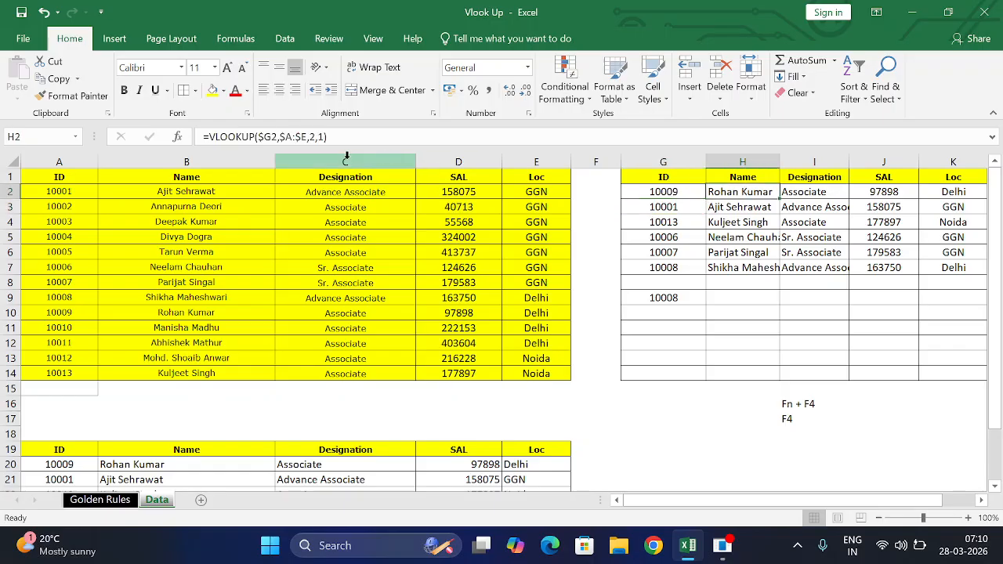
click(315, 137)
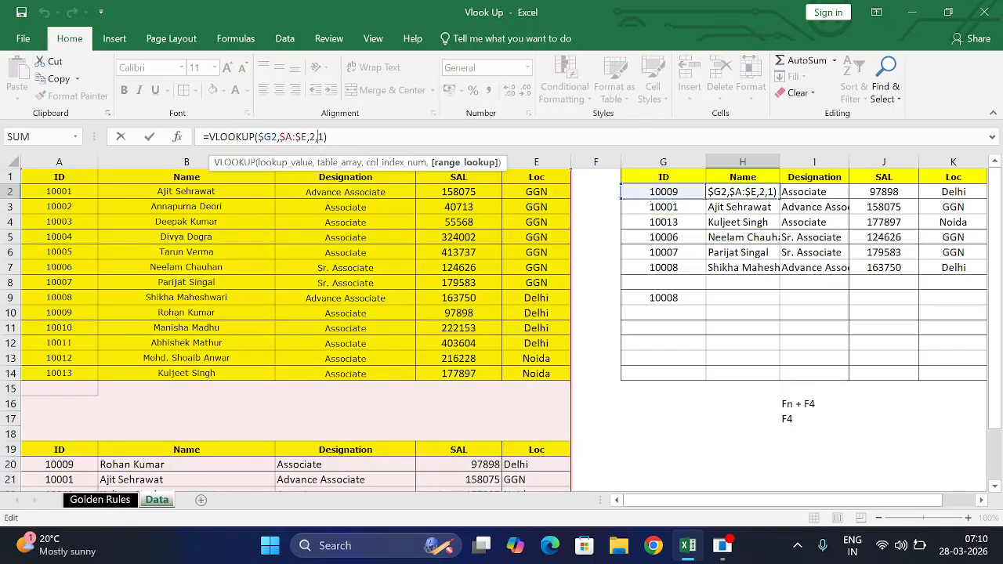
key(Delete)
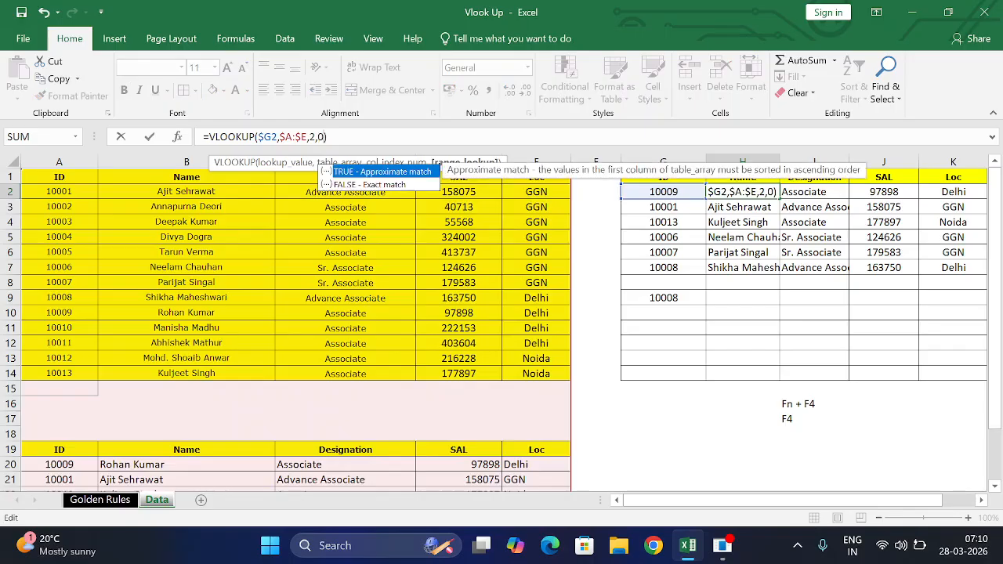
text(0)
key(Return)
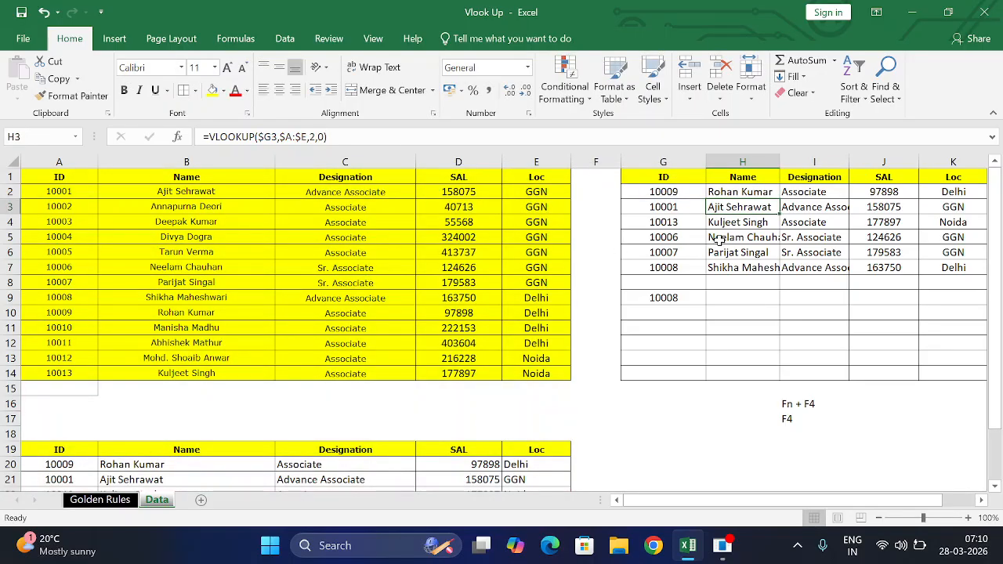